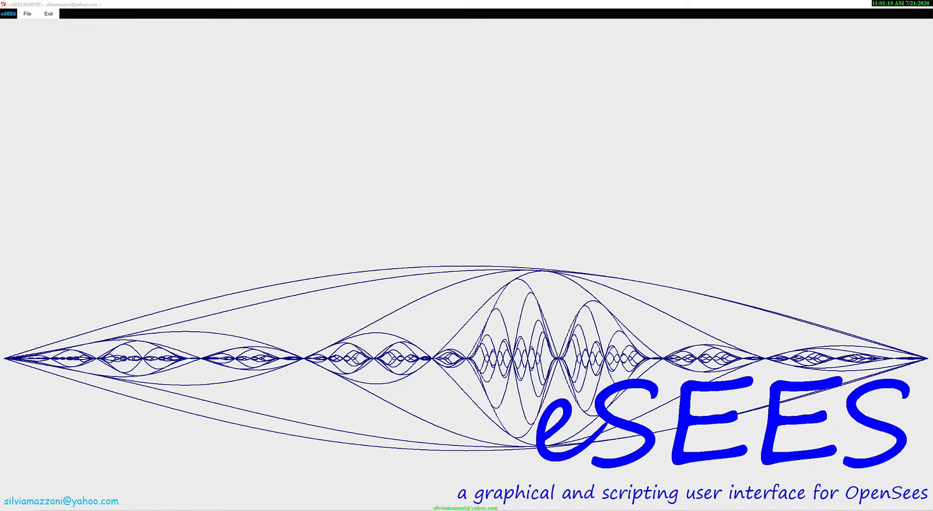
Step: Create a new input file named MyFullDemo and move the program messages window out of the way
left_click(30, 15)
left_click(45, 25)
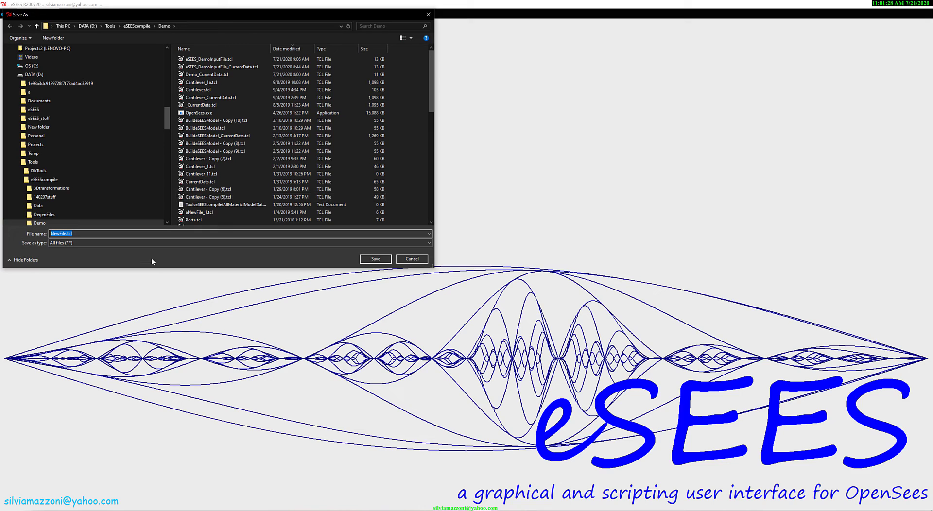
type("MyFullDemo")
left_click(375, 258)
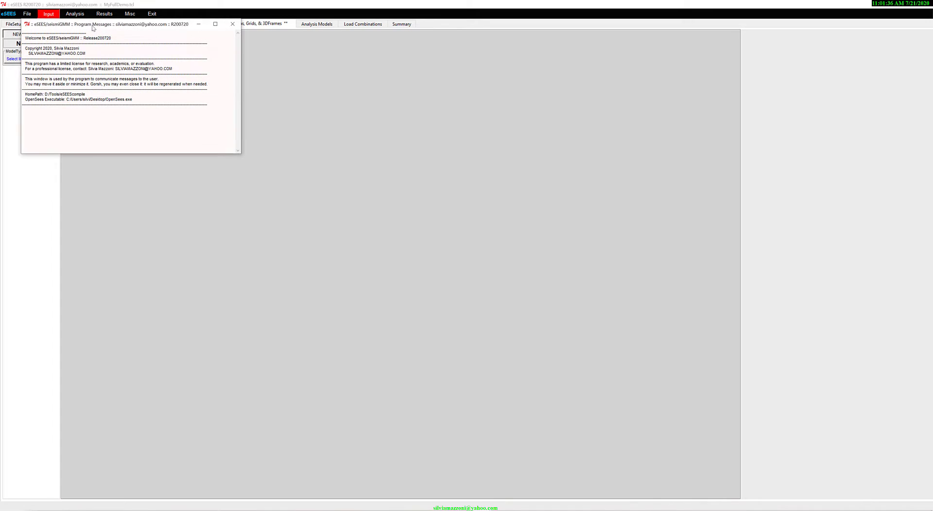
left_click_drag(93, 26, 264, 111)
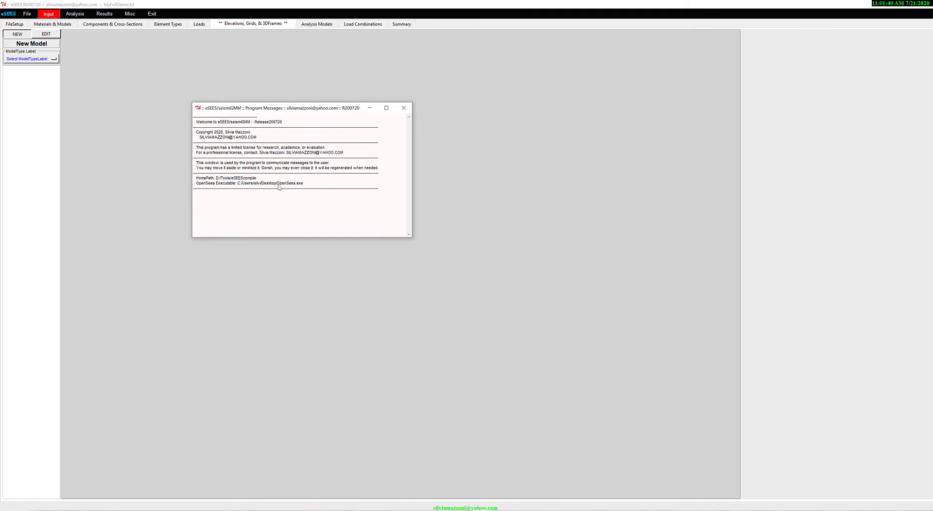
left_click_drag(215, 112, 895, 104)
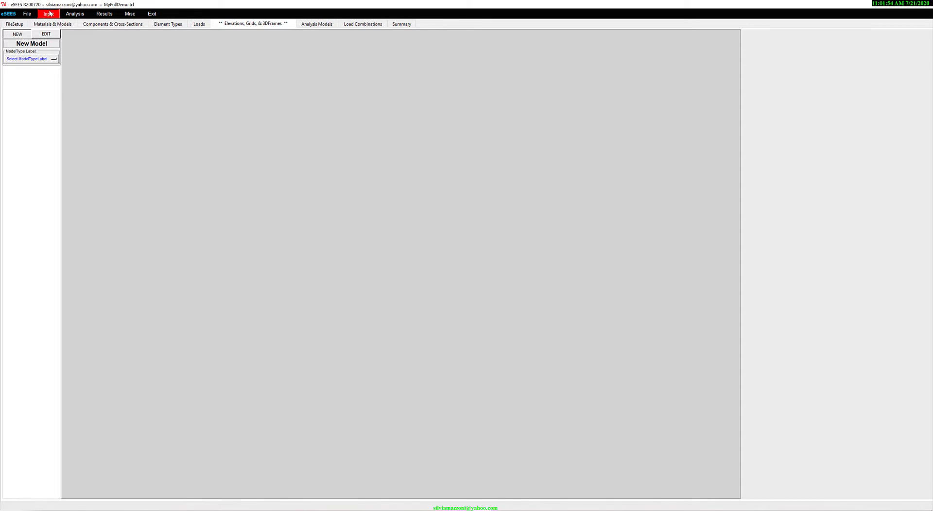
Step: View the current input files, examining the MyFullDemo.tcl and MyFullDemo_CurrentData.tcl scripts, and minimize the viewer
left_click(28, 15)
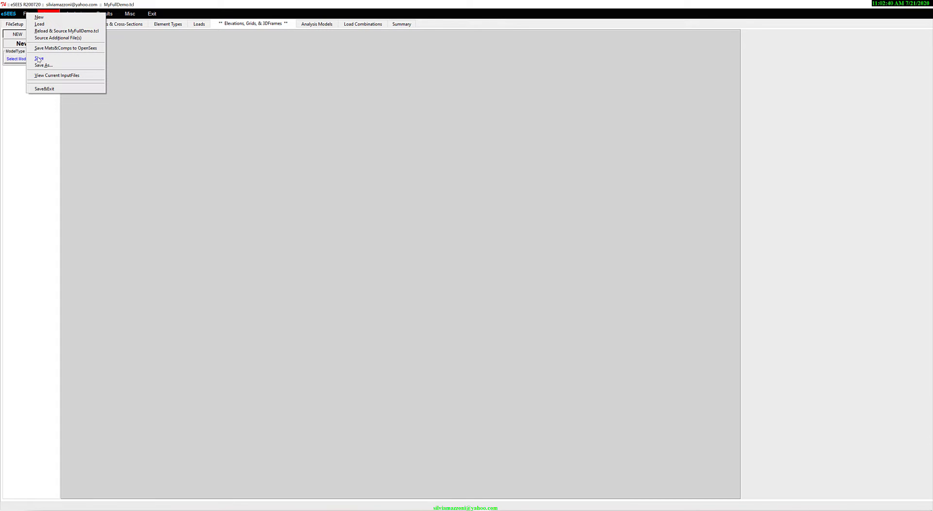
left_click(75, 76)
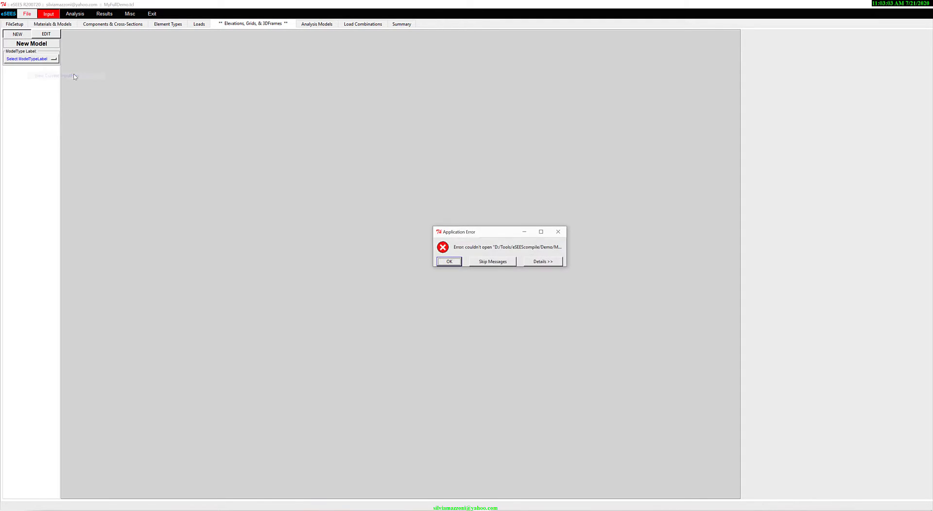
left_click(449, 263)
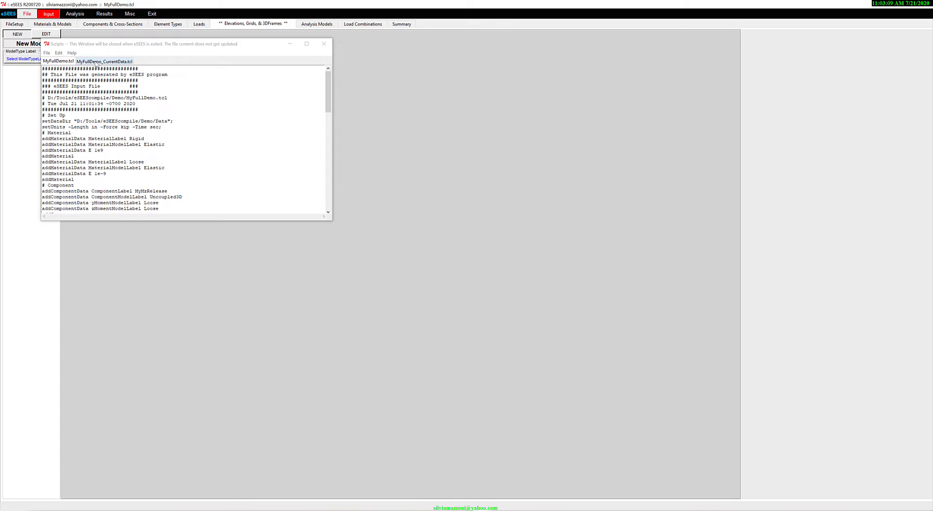
left_click(96, 63)
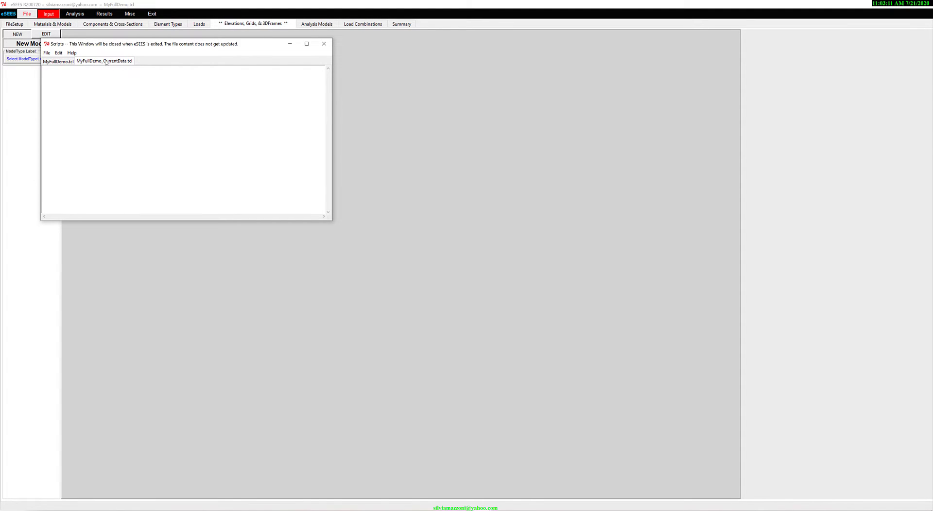
left_click(62, 62)
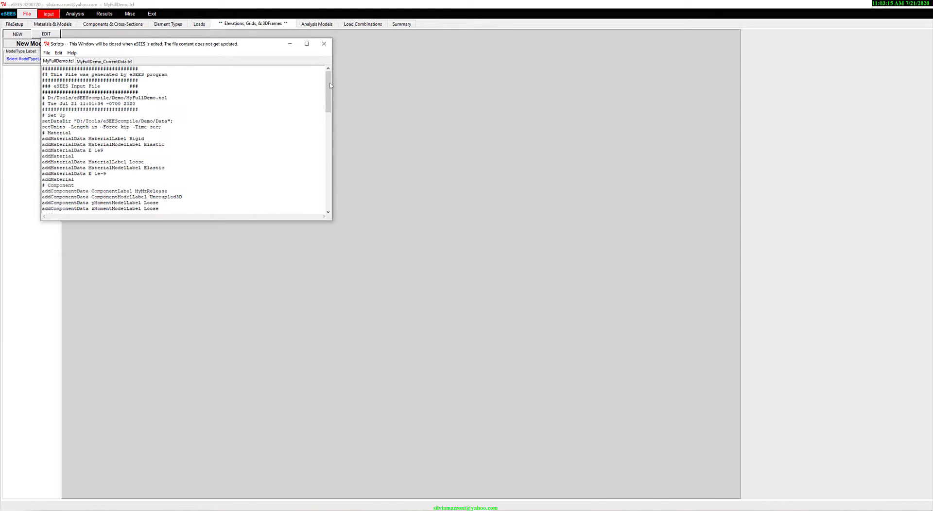
mouse_move(329, 86)
left_mouse_down()
mouse_move(320, 190)
mouse_move(325, 73)
left_mouse_up()
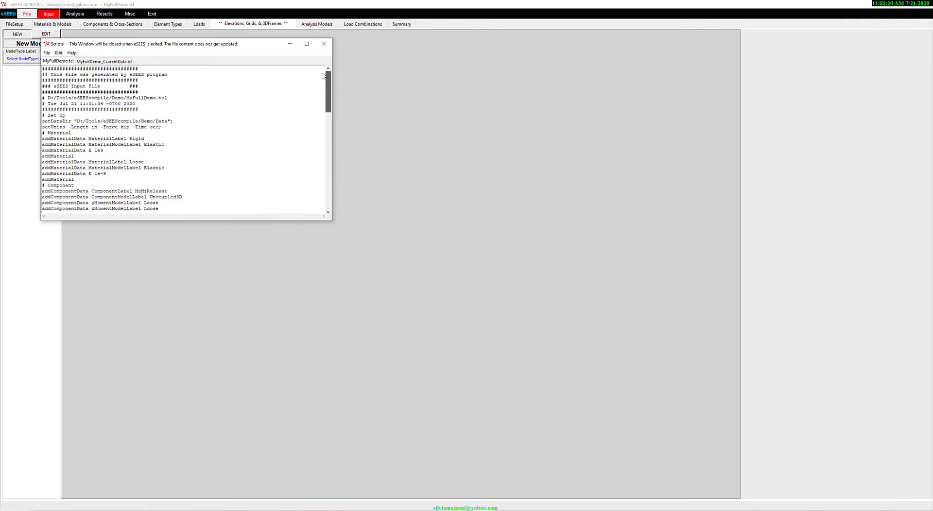
left_click(290, 44)
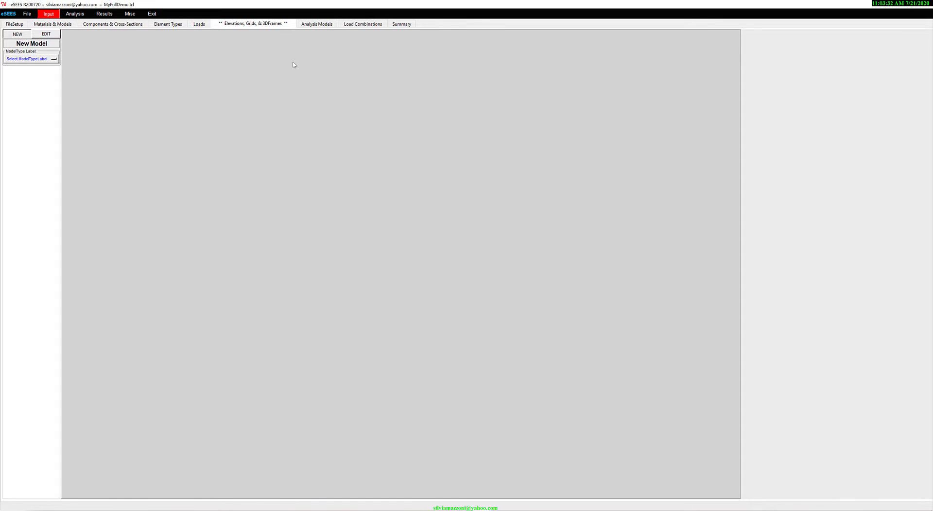
Step: Look through the input pages for file setup, materials, components and cross-sections, and element types
left_click(21, 25)
left_click(47, 24)
left_click(109, 25)
left_click(163, 27)
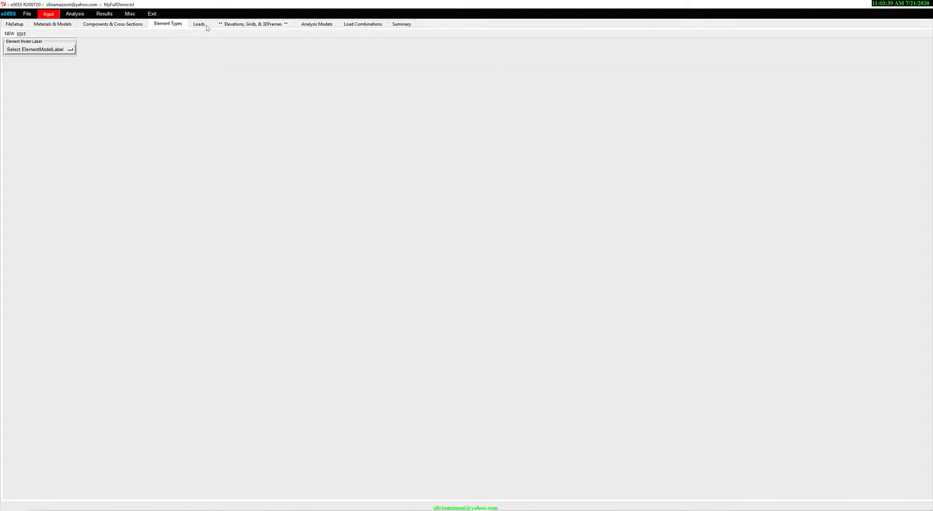
Step: Compare the new and edit forms for components and cross-sections, and review the elevations page and the file setup's default units
left_click(137, 27)
left_click(21, 33)
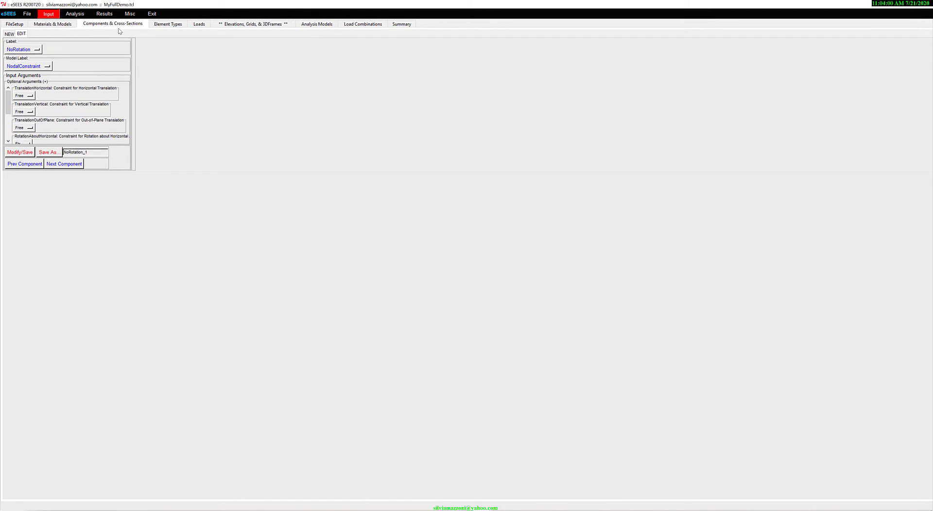
left_click(48, 25)
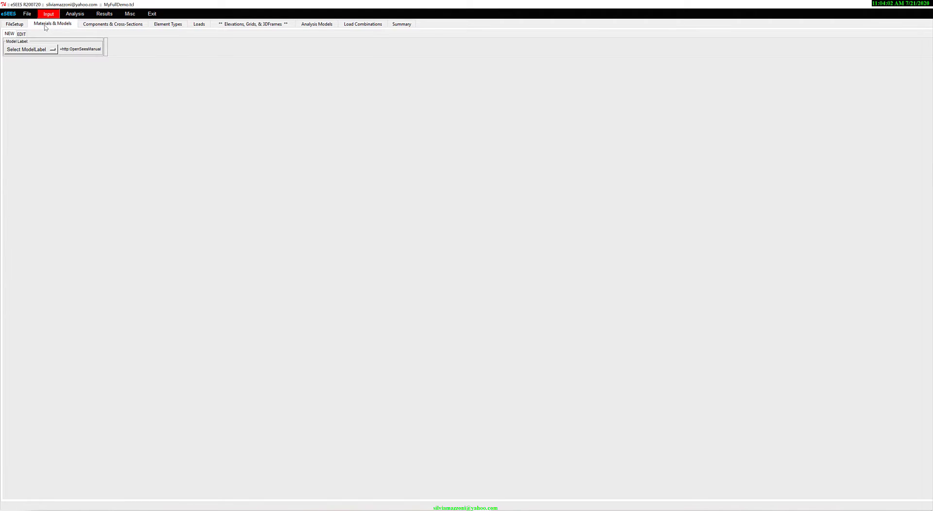
left_click(104, 25)
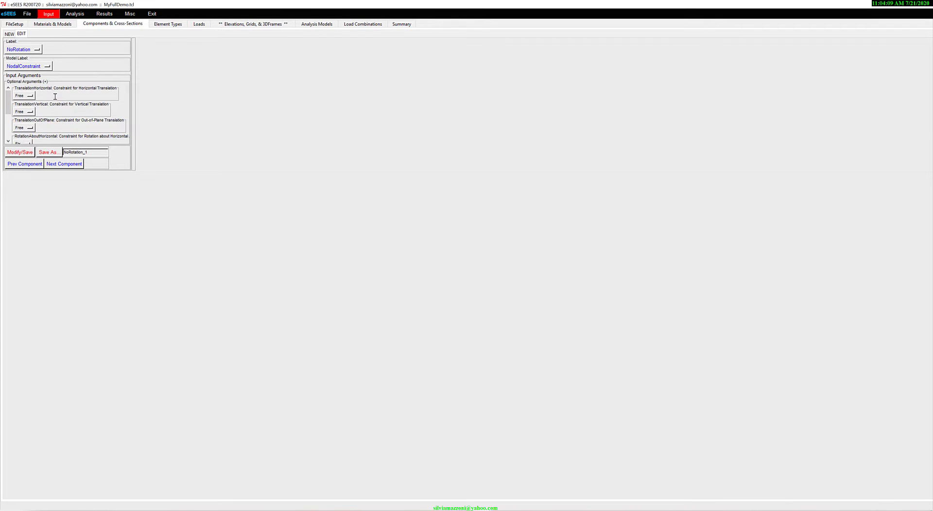
left_click(21, 34)
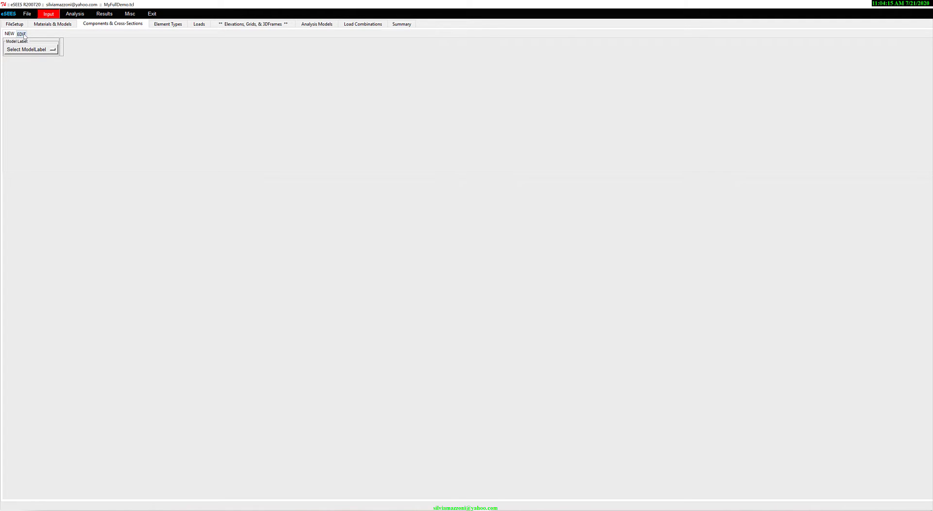
left_click(9, 34)
left_click(21, 34)
left_click(243, 25)
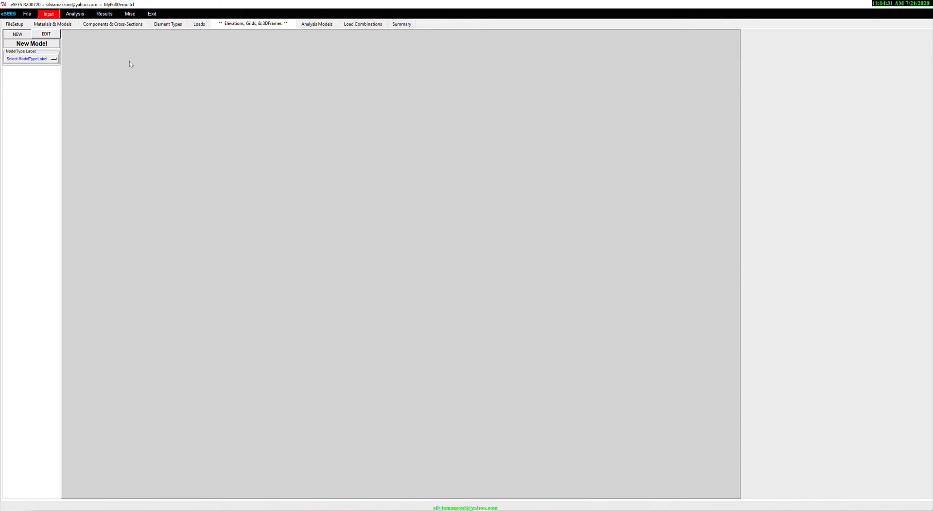
left_click(14, 24)
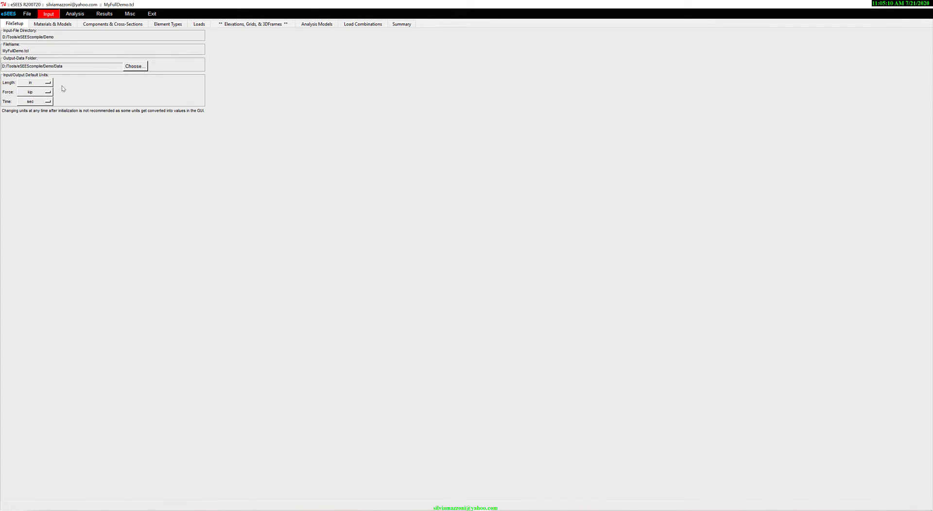
Step: Start a new material using the Elastic (Elastic Material) model
left_click(52, 24)
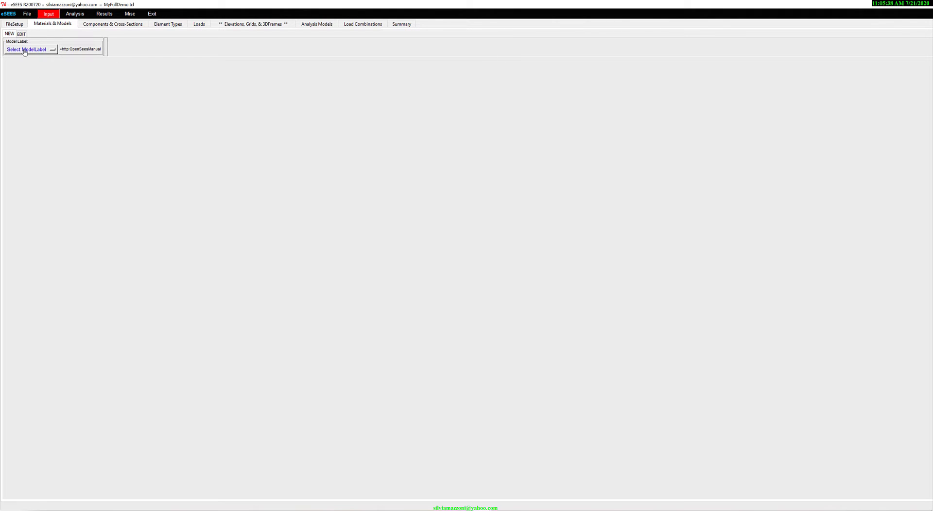
left_click(9, 34)
left_click(17, 51)
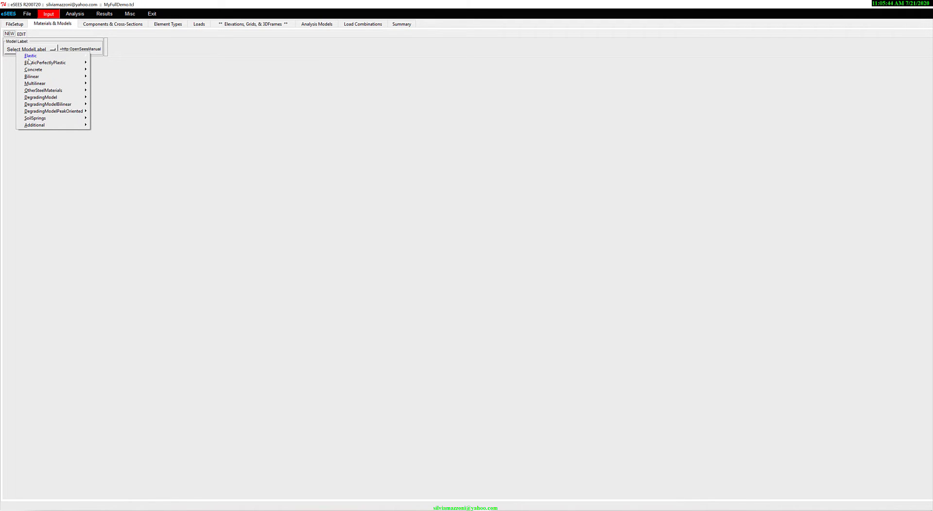
mouse_move(36, 58)
mouse_move(86, 56)
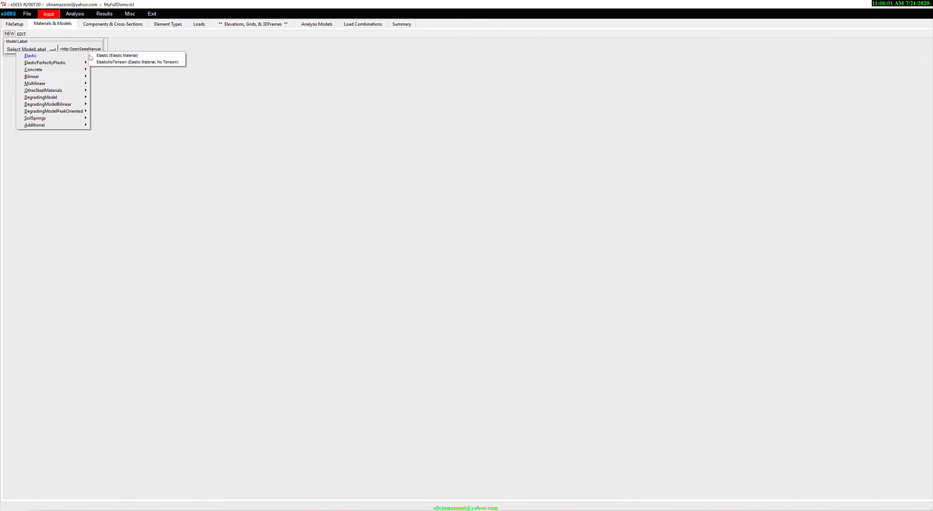
left_click(132, 56)
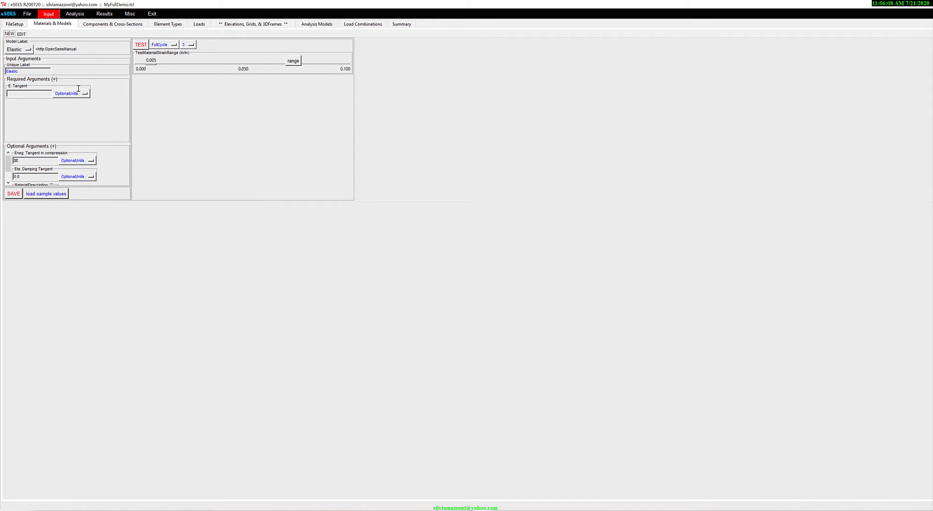
Step: Expand the Elastic material's optional arguments list to show all its fields
left_click(54, 79)
left_click(55, 79)
left_click(55, 79)
left_click(55, 79)
left_click(53, 146)
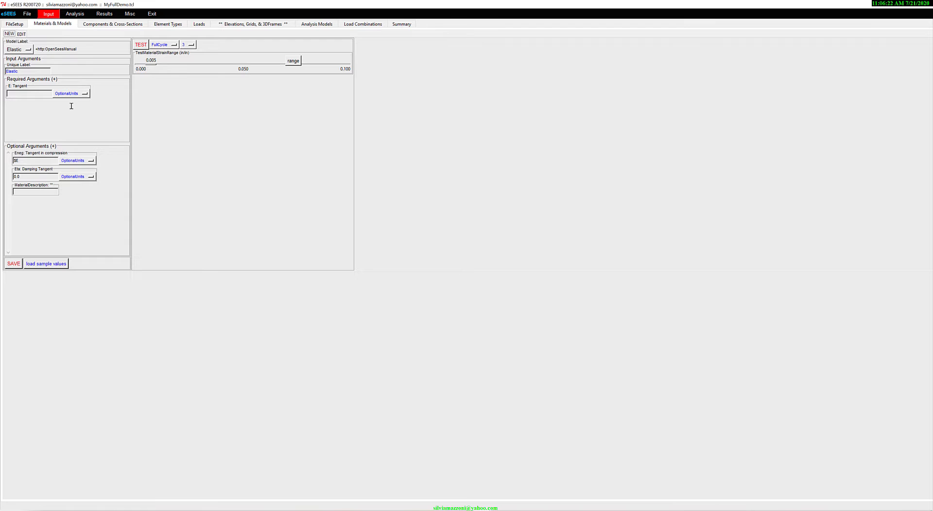
Step: Fill the Elastic material with its sample values, using a tangent E of 29000 and keeping the label Elastic
left_click(29, 49)
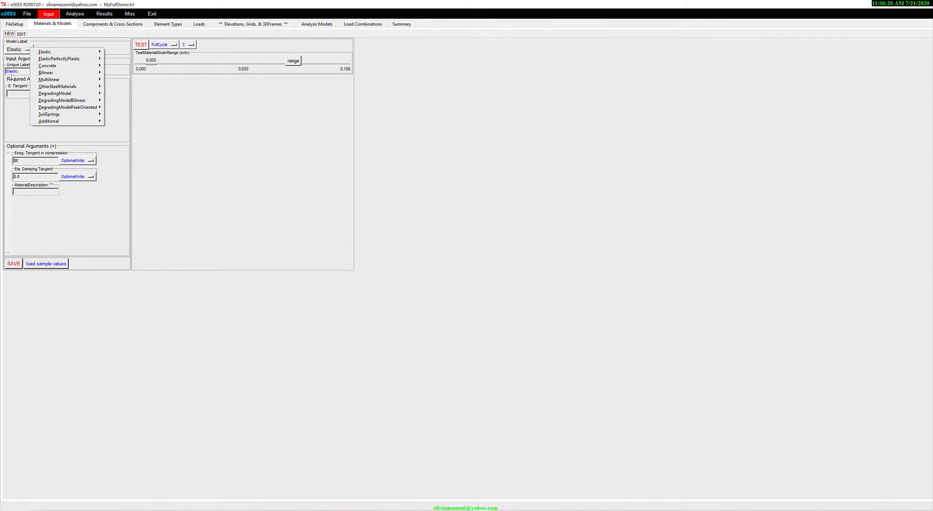
left_click(116, 50)
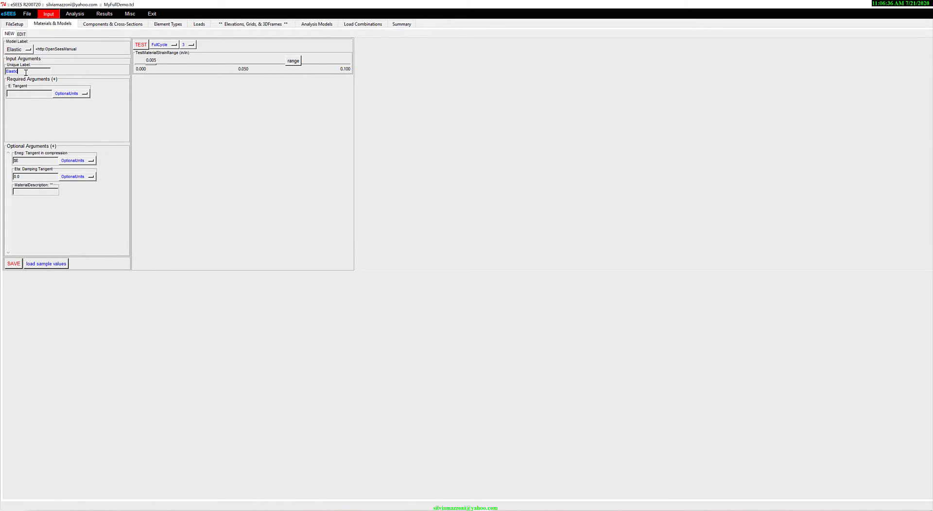
left_click(33, 71)
left_click(20, 94)
left_click(50, 266)
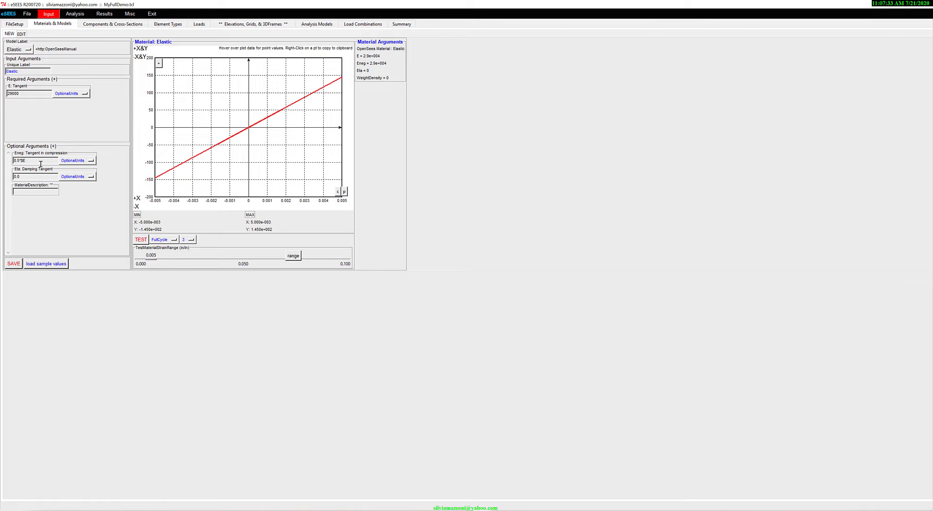
Step: Set the Elastic material's compression tangent to 0.5*$E, test it with the full cycle and save it
left_click(142, 241)
left_click(143, 241)
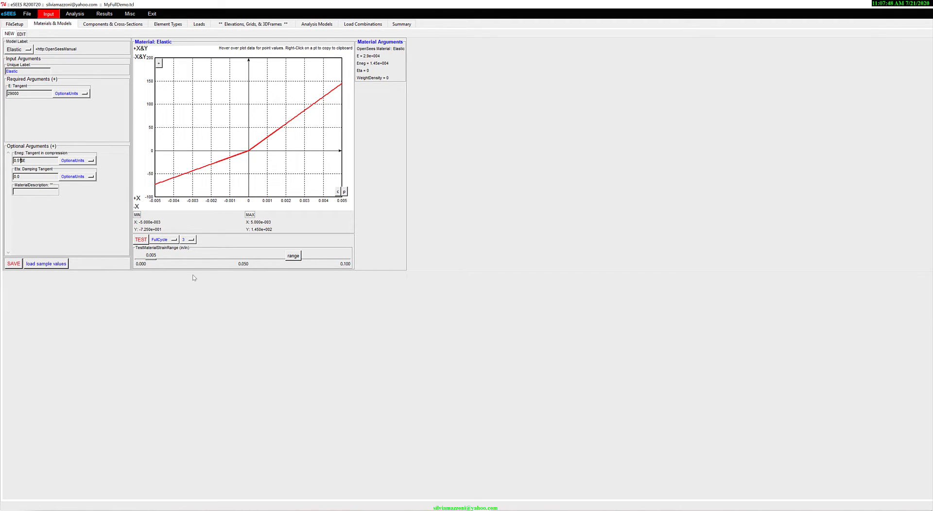
left_click(18, 265)
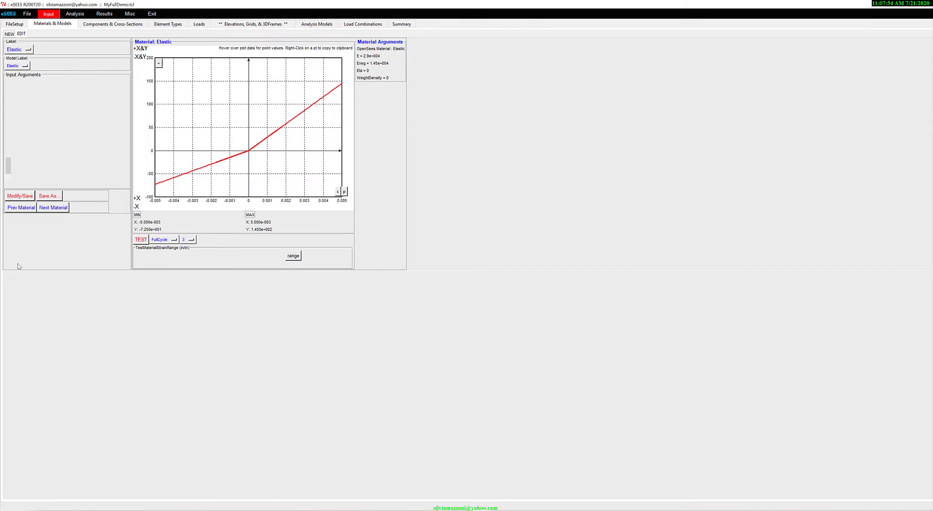
Step: Start a new material using the ConfinedConcrete model and expand its optional arguments list
left_click(9, 34)
left_click(13, 50)
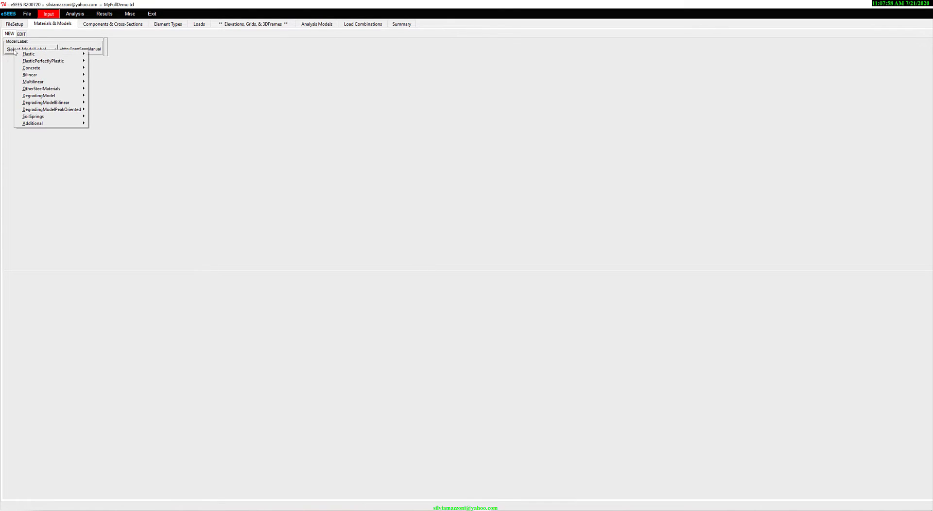
mouse_move(51, 74)
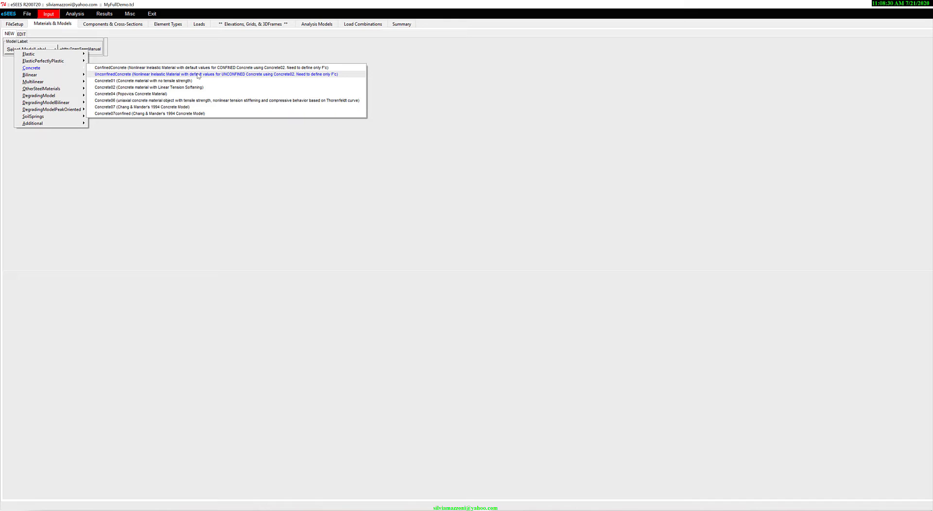
left_click(138, 69)
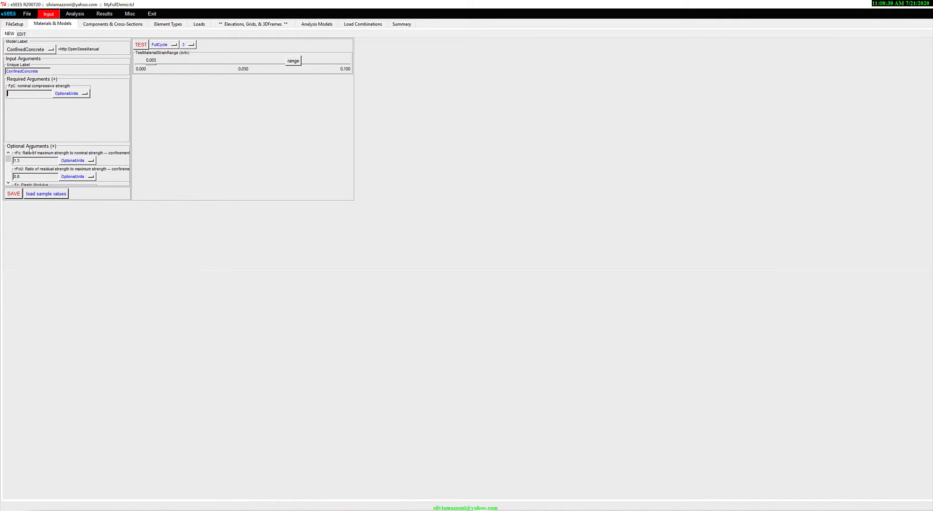
left_click(53, 146)
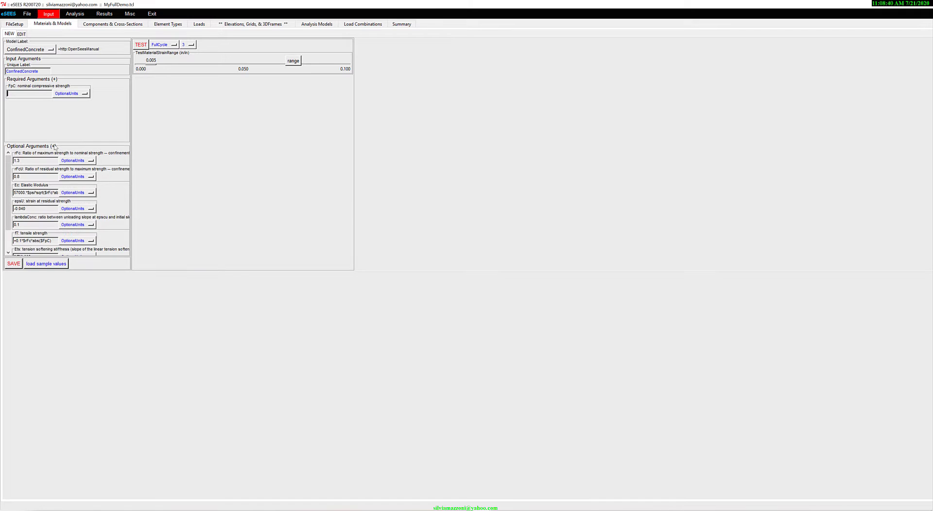
Step: Review the optional arguments, set the ConfinedConcrete nominal compressive strength FpC to 4 and test the material
left_click_drag(6, 173, 8, 200)
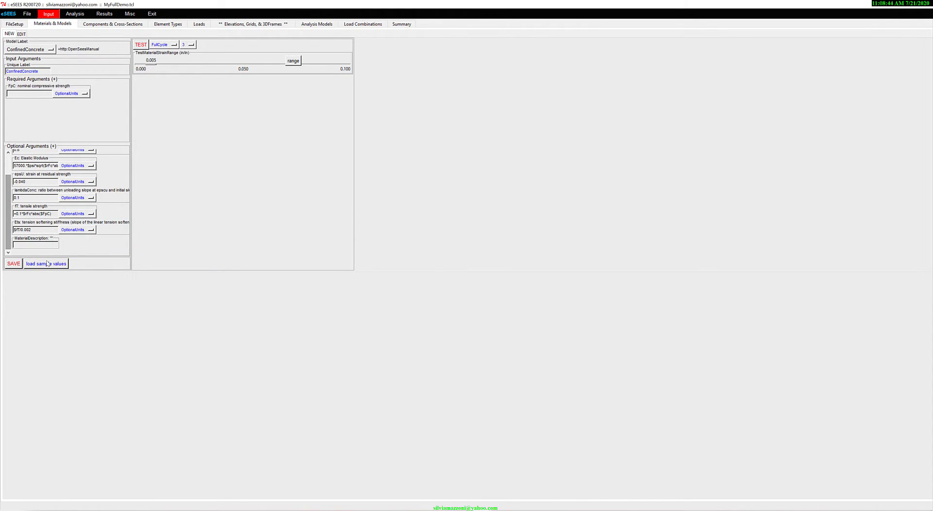
left_click_drag(9, 237, 11, 209)
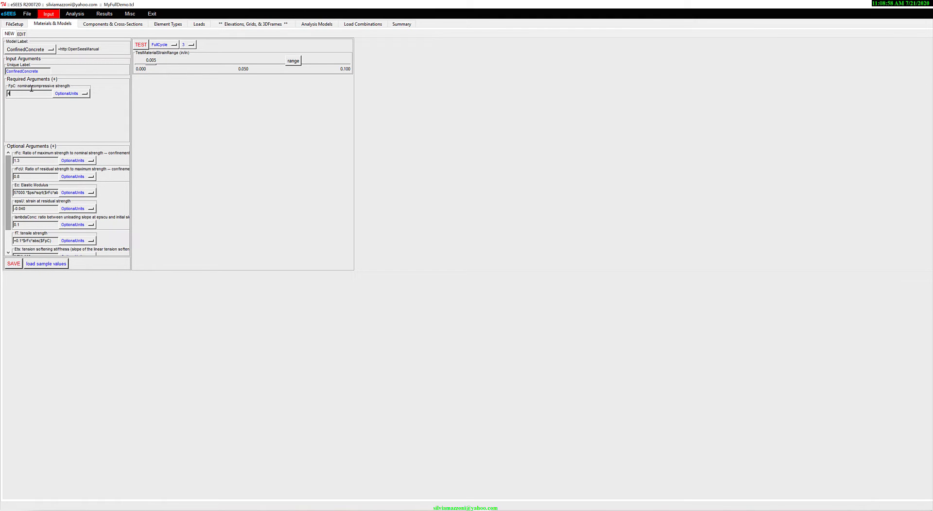
left_click(139, 45)
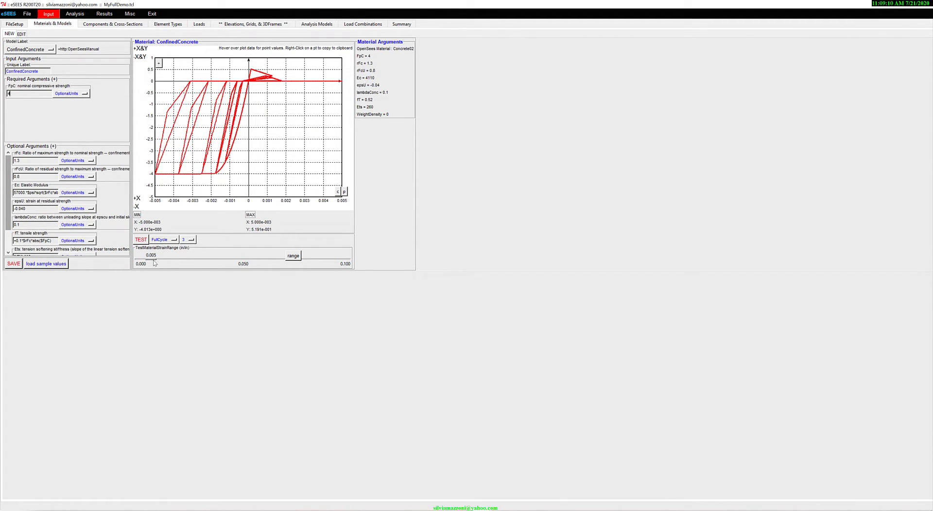
Step: Set the ConfinedConcrete test strain limit to 0.037 and review the available strain ranges, loading cycle types and cycle counts
left_click_drag(155, 262, 222, 262)
left_click(294, 256)
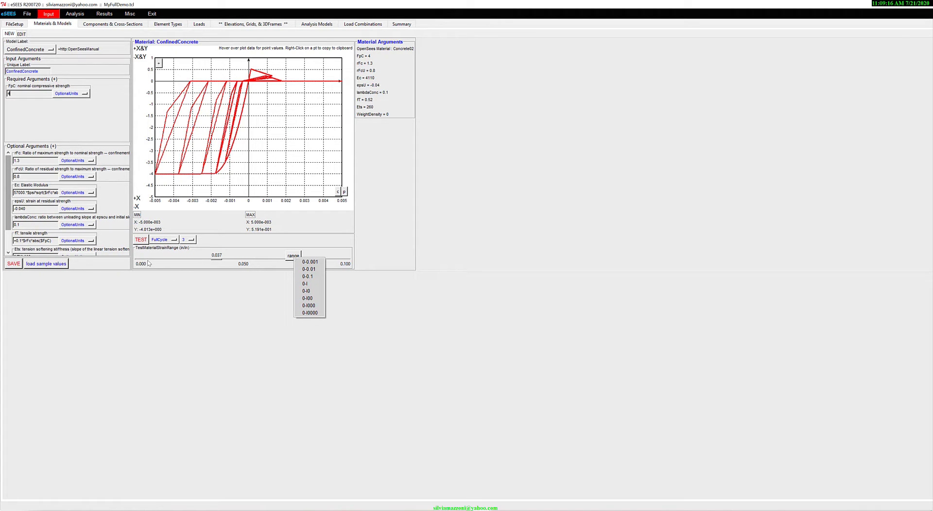
left_click(162, 240)
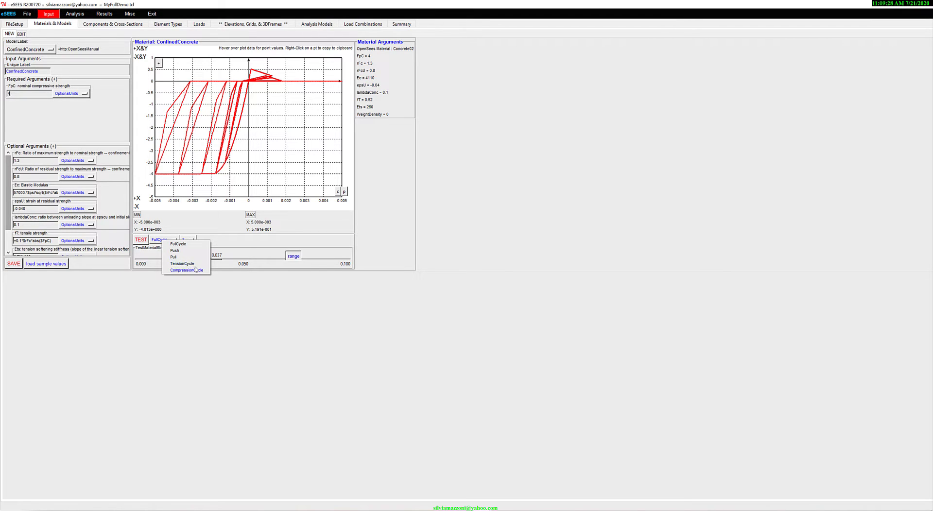
left_click(176, 248)
left_click(193, 241)
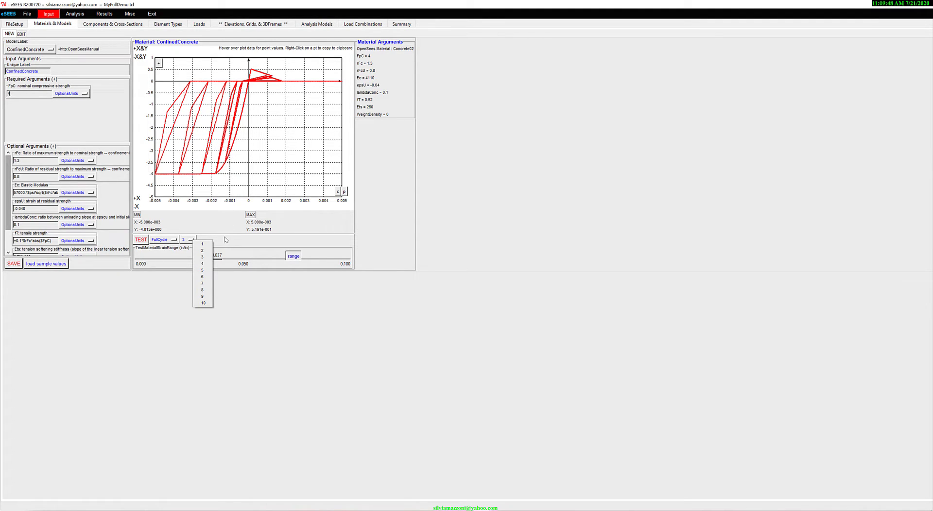
left_click(27, 116)
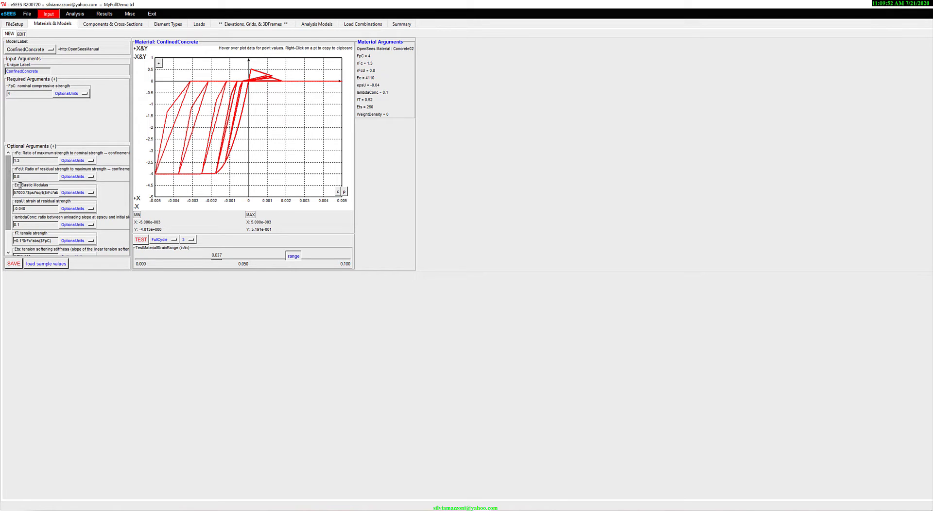
Step: Set the residual strength ratio rFcU to 0.8, save the ConfinedConcrete material and reopen it for editing
left_click_drag(28, 178, 4, 179)
key("BackSpace")
type("0.8")
left_click(11, 265)
left_click(10, 36)
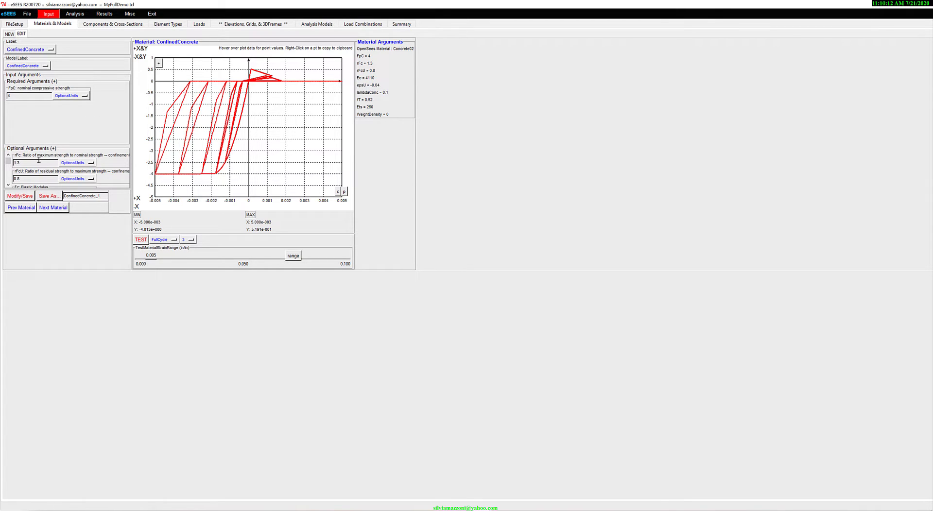
Step: Expand the optional arguments of ConfinedConcrete and set the rFc strength ratio to 1.0 and the residual ratio rFcU to 0.3
left_click(26, 149)
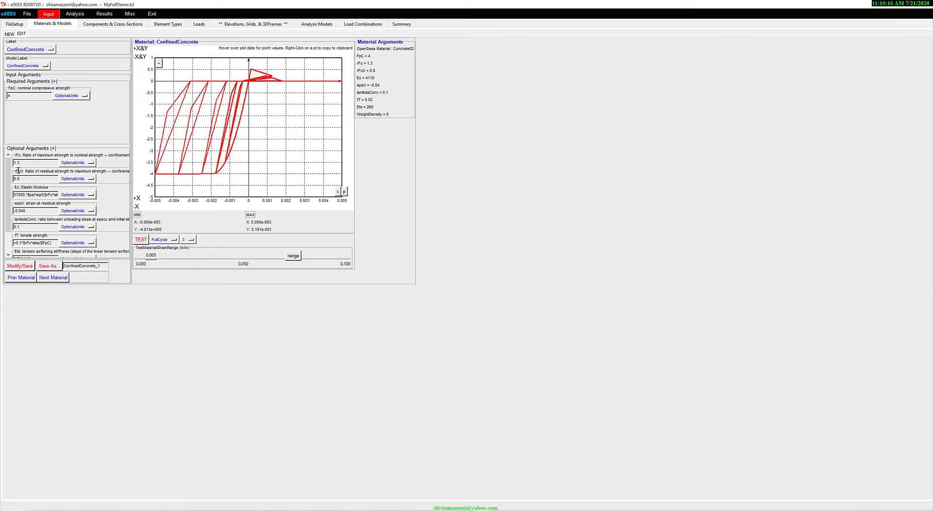
left_click(34, 160)
key("BackSpace")
left_click(22, 179)
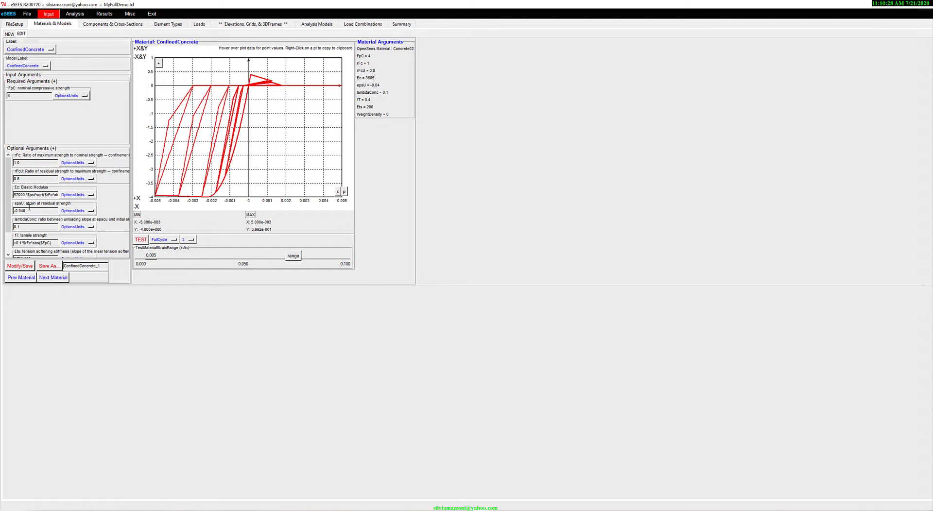
left_click(27, 179)
key("Return")
type("3")
key("Return")
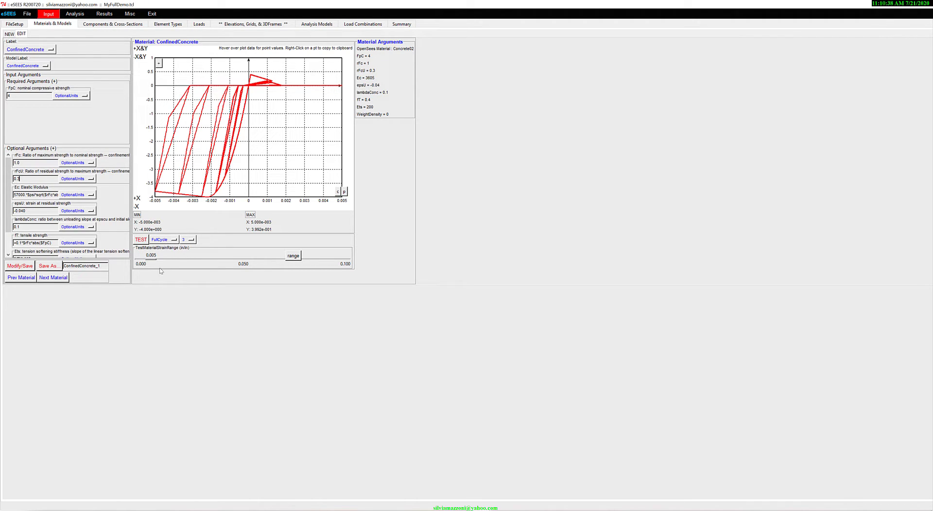
Step: Test the modified concrete with the full cycle up to a strain of 0.038
left_click_drag(152, 259, 220, 256)
left_click(141, 240)
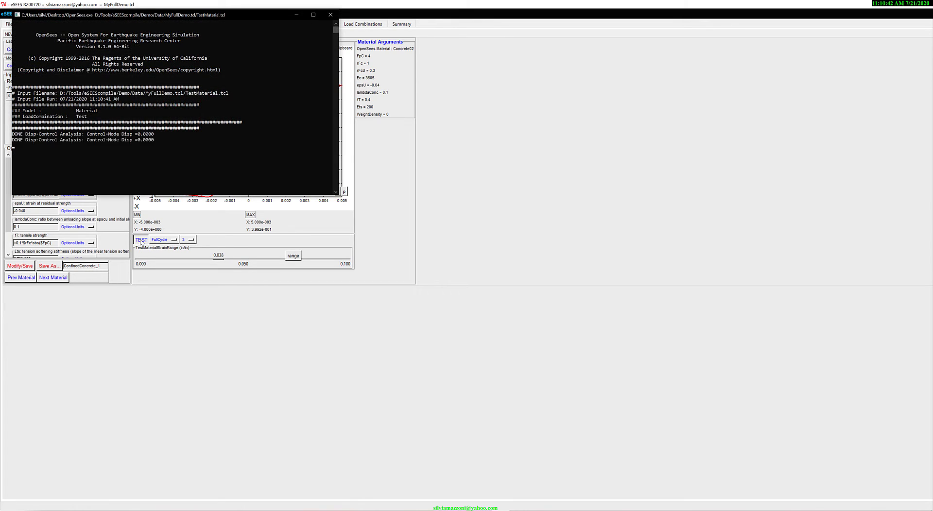
left_click(141, 240)
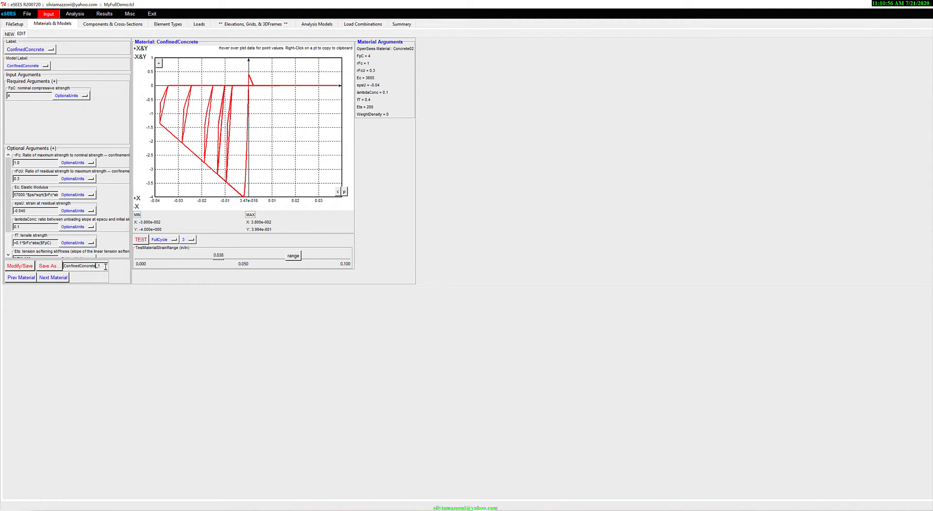
Step: Save the modified concrete as a separate material named UnonfinedConcrete
left_click(64, 266)
key("Delete")
type("Un")
left_click(56, 268)
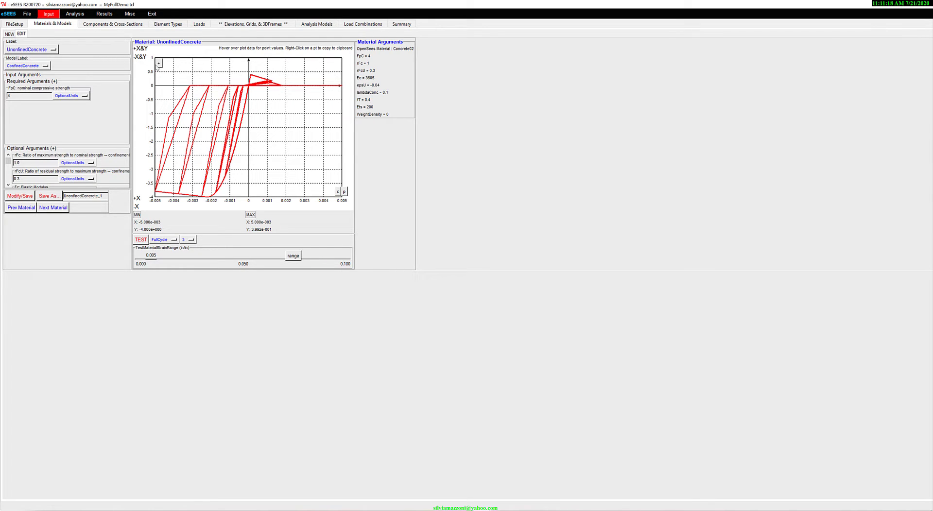
Step: Pop out the UnonfinedConcrete plot and compare the two concretes by loading ConfinedConcrete and overlaying the previous material's curve
left_click(159, 64)
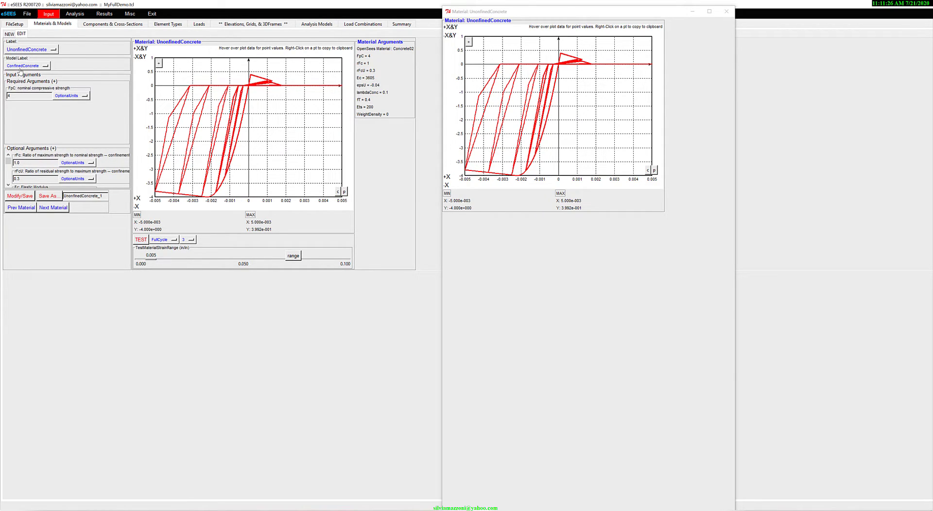
left_click(23, 50)
mouse_move(40, 59)
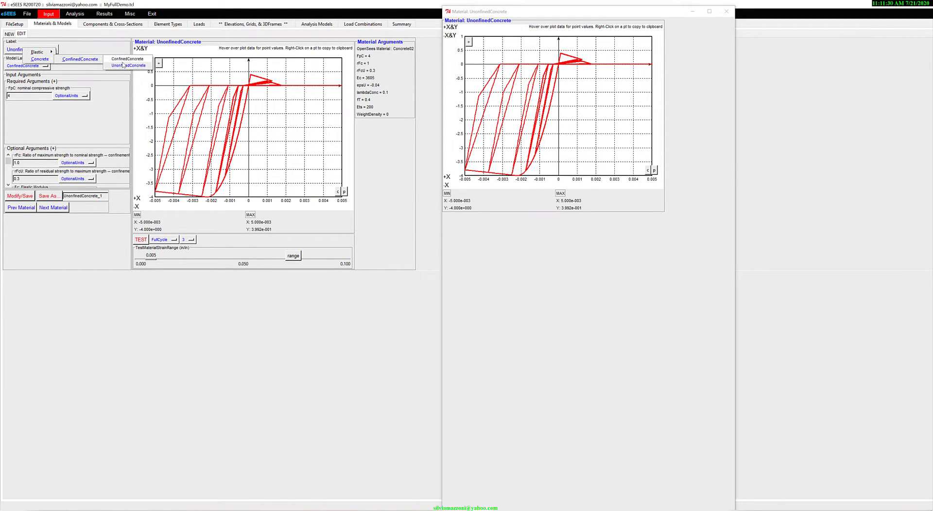
left_click(125, 59)
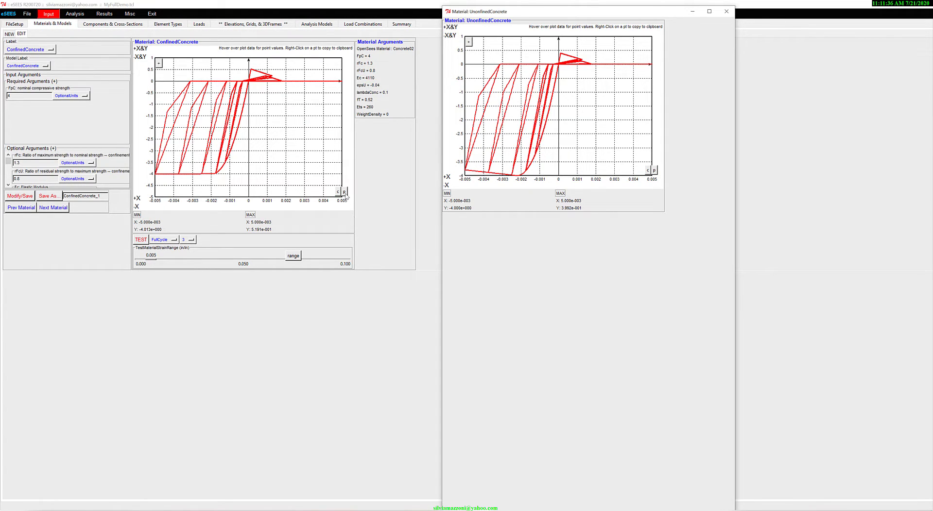
left_click(345, 193)
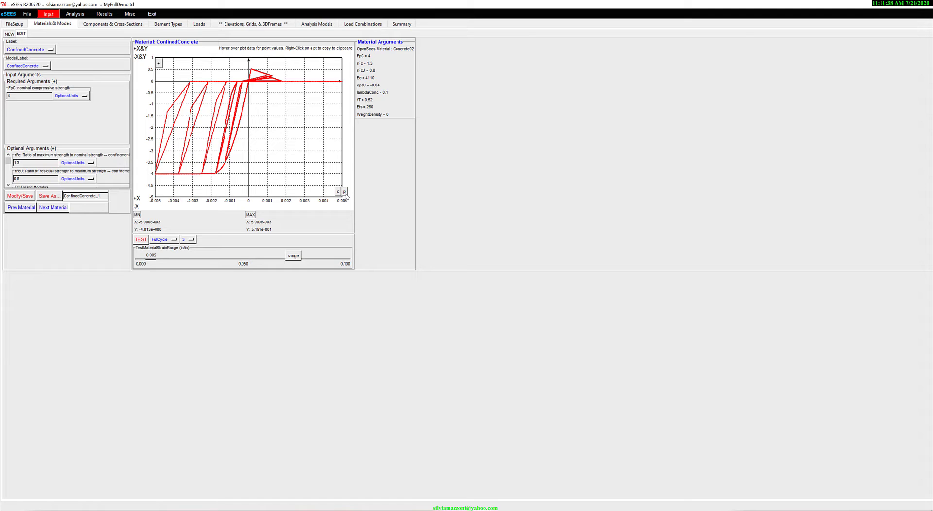
left_click(345, 193)
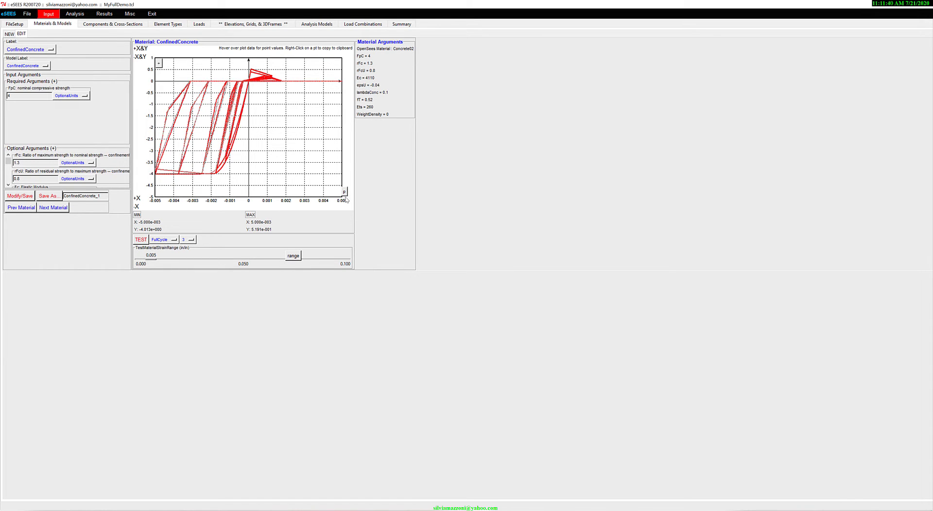
mouse_move(171, 174)
Step: Start a new material, look through the model categories and choose the degrading model ModIMKPinching with user-defined rotations
left_click(10, 34)
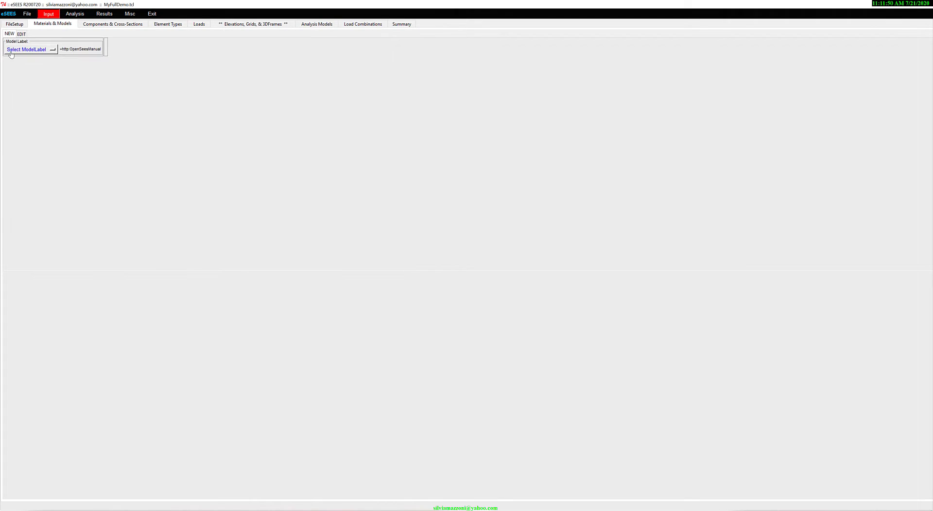
left_click(11, 53)
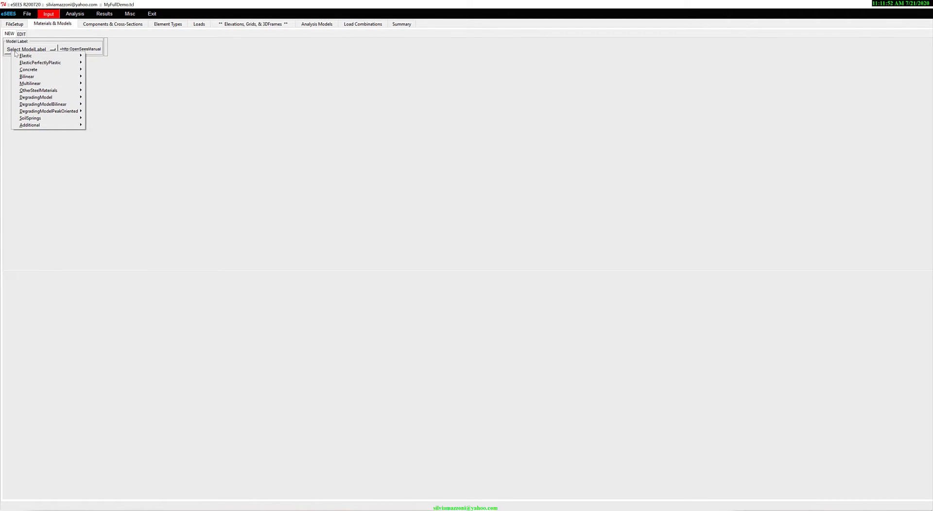
mouse_move(44, 85)
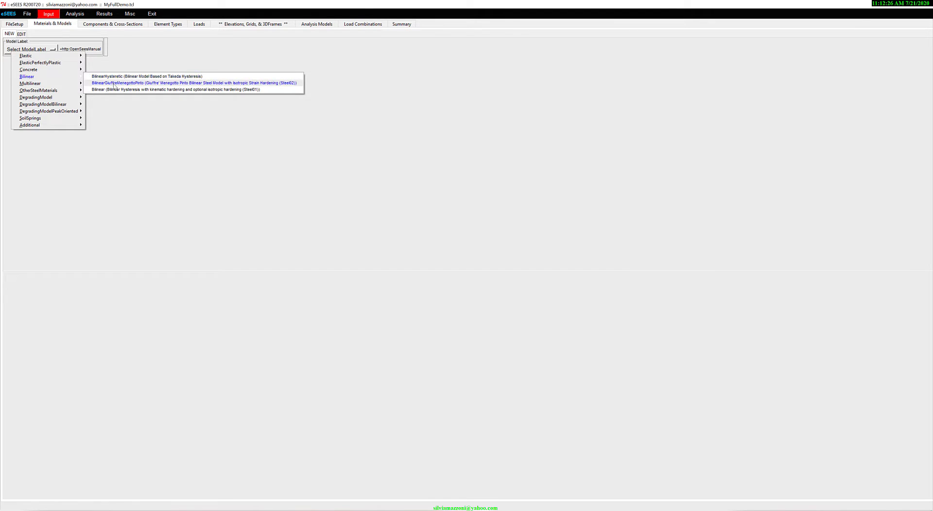
mouse_move(76, 87)
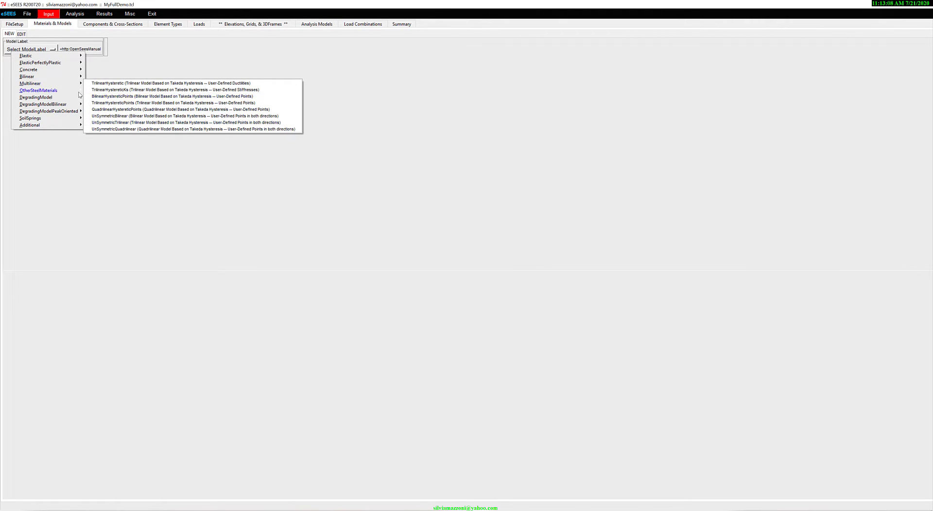
mouse_move(51, 92)
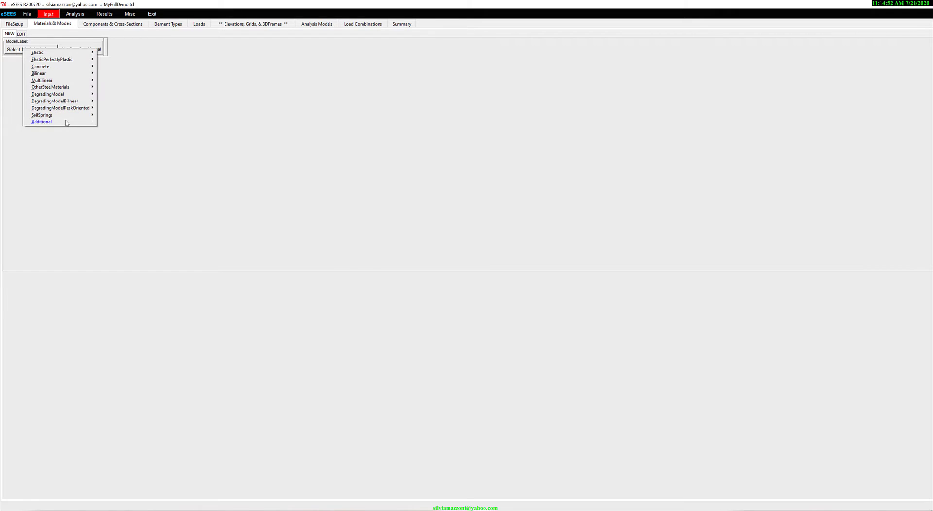
mouse_move(63, 118)
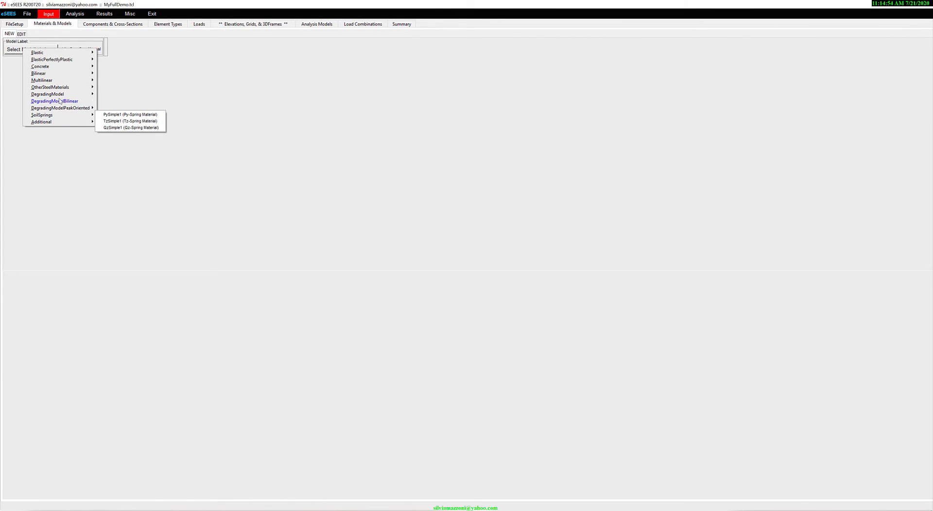
mouse_move(62, 101)
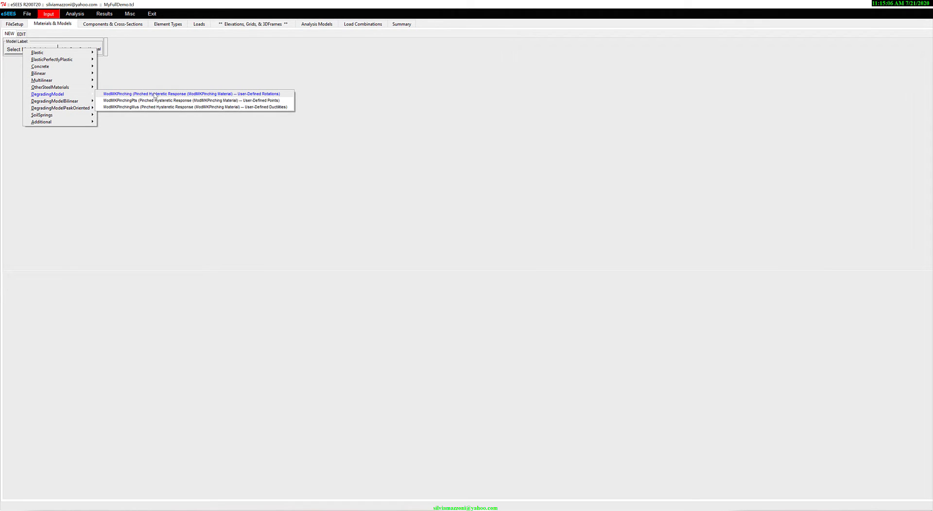
left_click(154, 94)
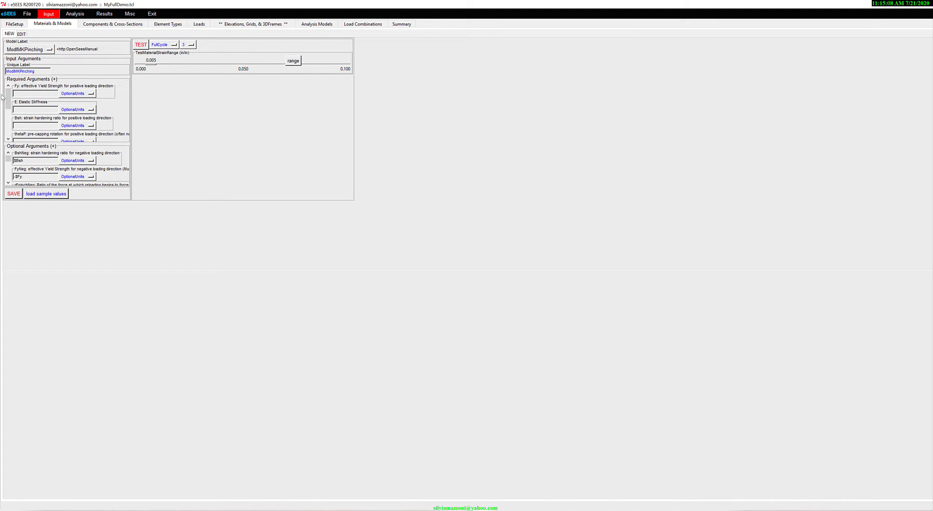
Step: Expand the required arguments of ModIMKPinching and fill them with the sample values
left_click(17, 147)
left_click(19, 148)
left_click(20, 79)
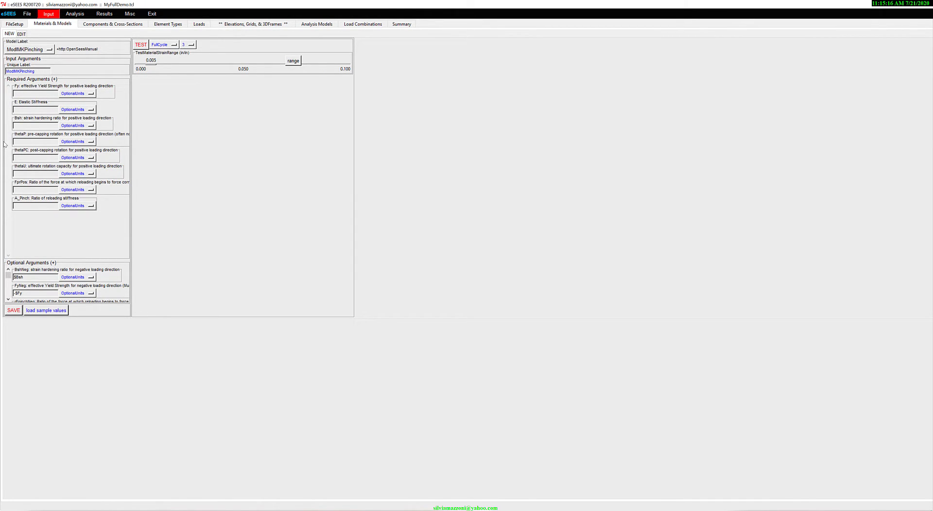
left_click(38, 311)
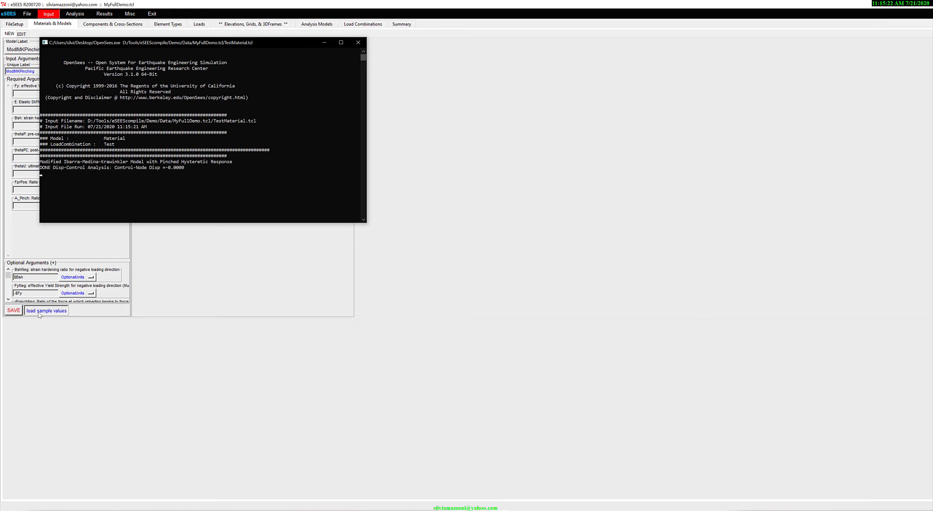
left_click(39, 313)
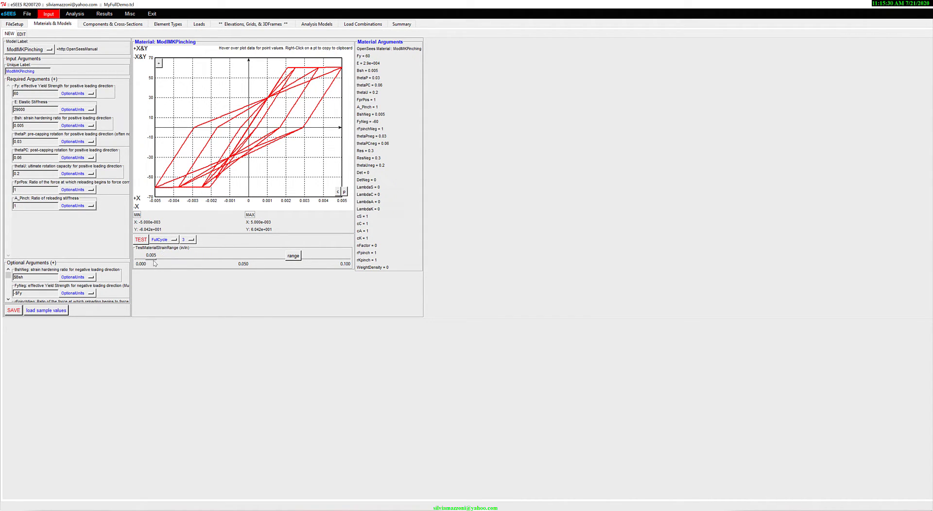
Step: Test the ModIMKPinching material with the full cycle up to a strain of 0.050
left_click_drag(154, 261, 245, 266)
left_click(142, 240)
left_click(143, 240)
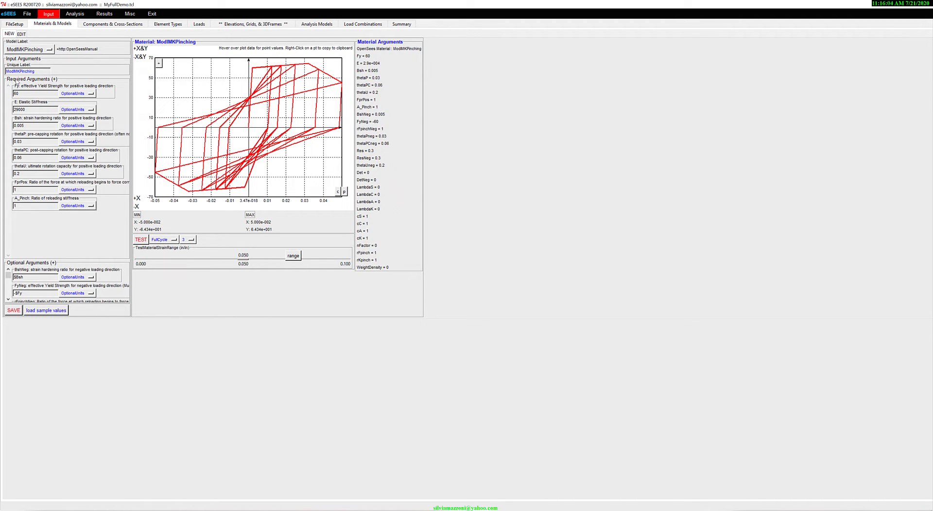
Step: Show the optional arguments down to the Det deterioration rate and consult the OpenSees manual page for ModIMKPinching in the browser
left_click(16, 79)
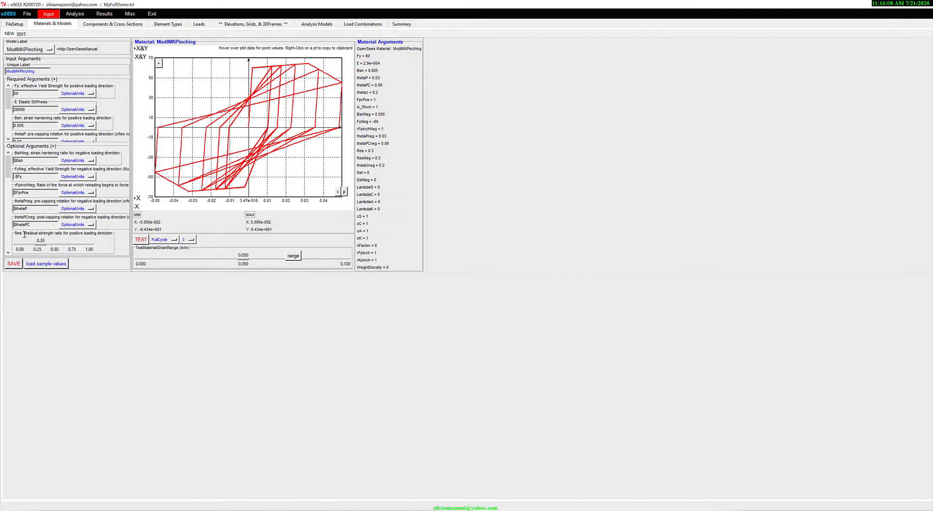
left_click_drag(8, 167, 10, 187)
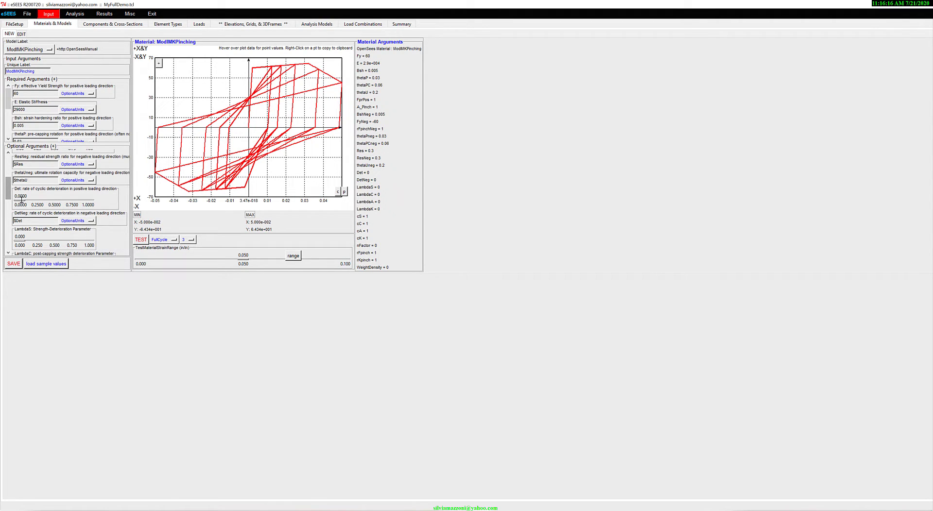
left_click(58, 50)
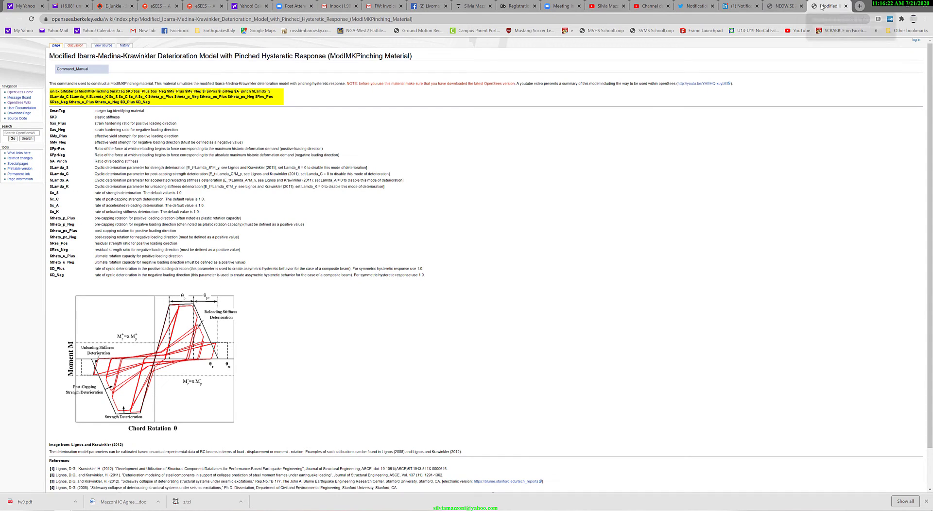
left_click_drag(824, 6, 330, 18)
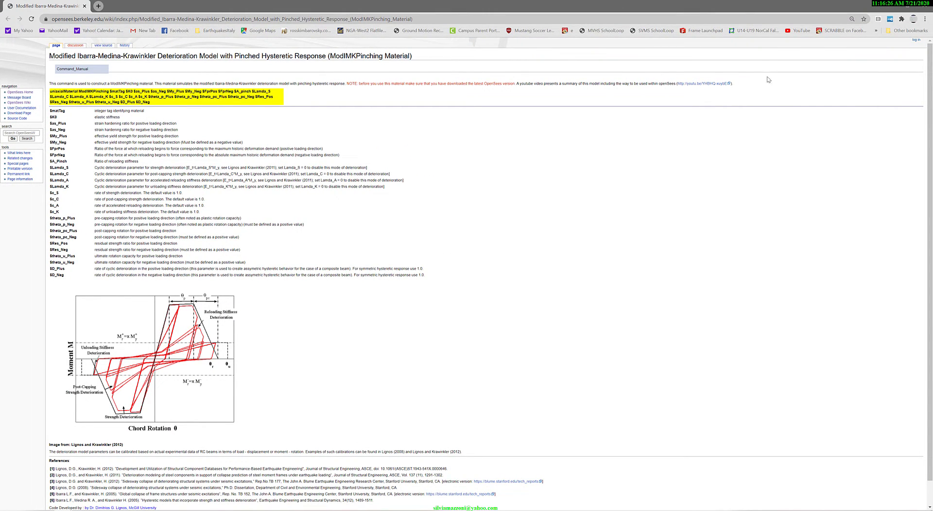
left_click(889, 7)
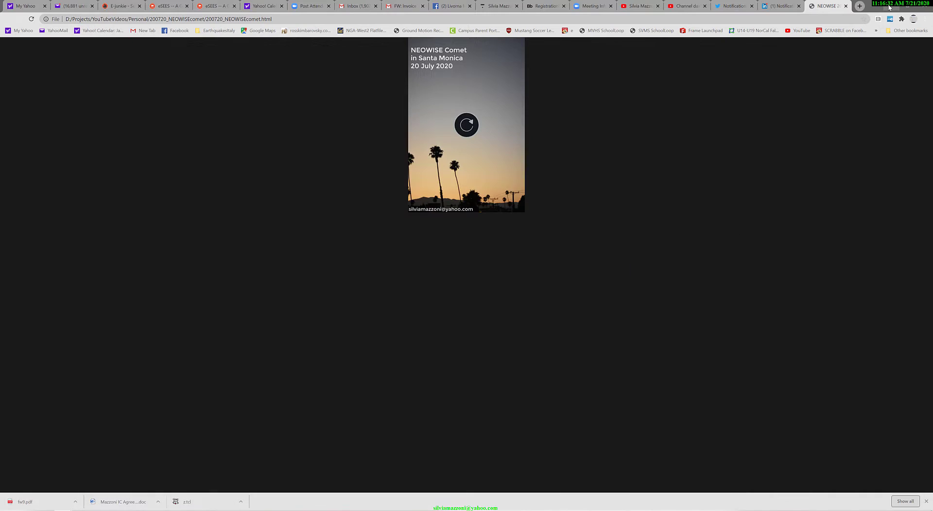
left_click(889, 7)
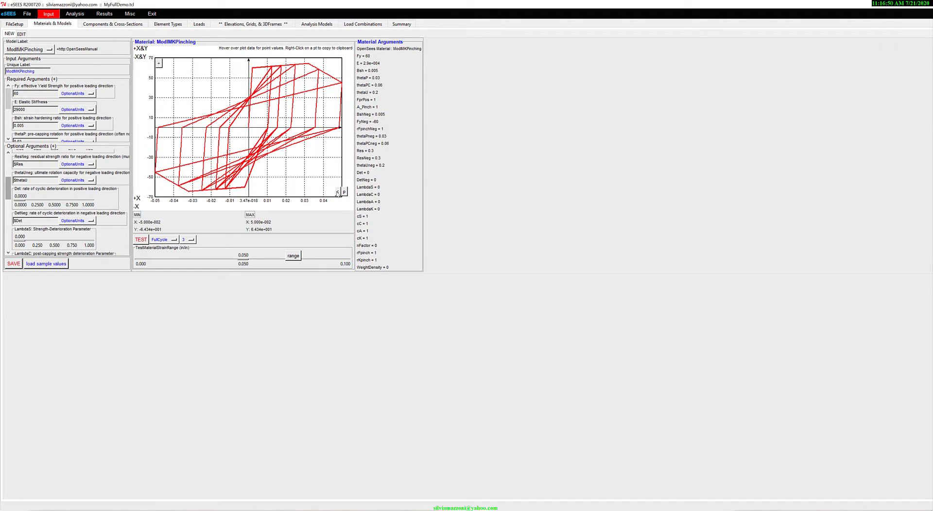
Step: Set the positive-direction cyclic deterioration rate Det to 0.0685 and retest the ModIMKPinching material
left_click_drag(21, 200, 26, 201)
left_click(141, 239)
left_click(140, 240)
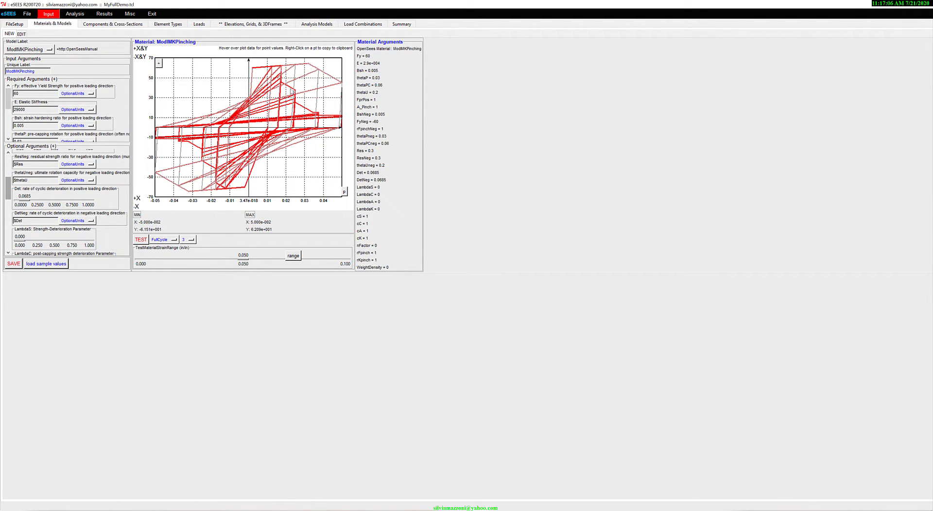
Step: Retest the ModIMKPinching material and copy its test data into a blank Excel workbook
mouse_move(292, 89)
left_click(143, 240)
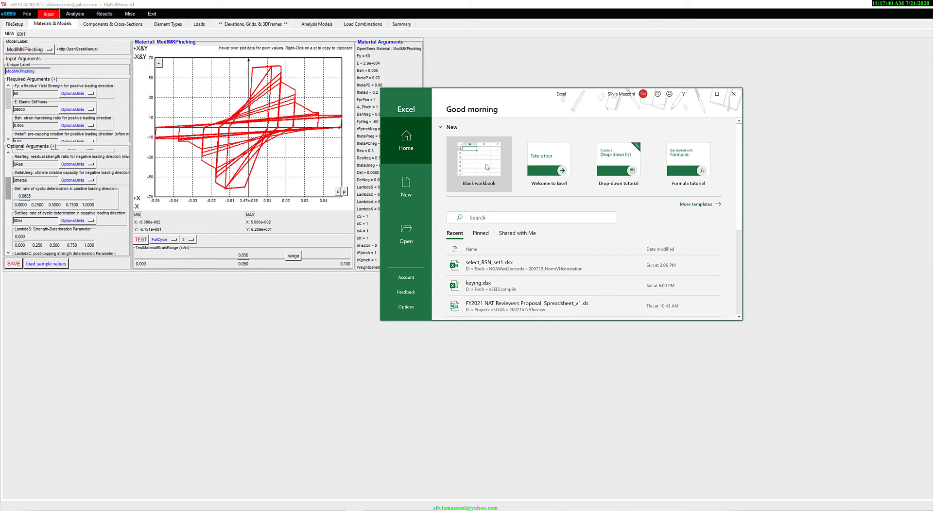
left_click(490, 166)
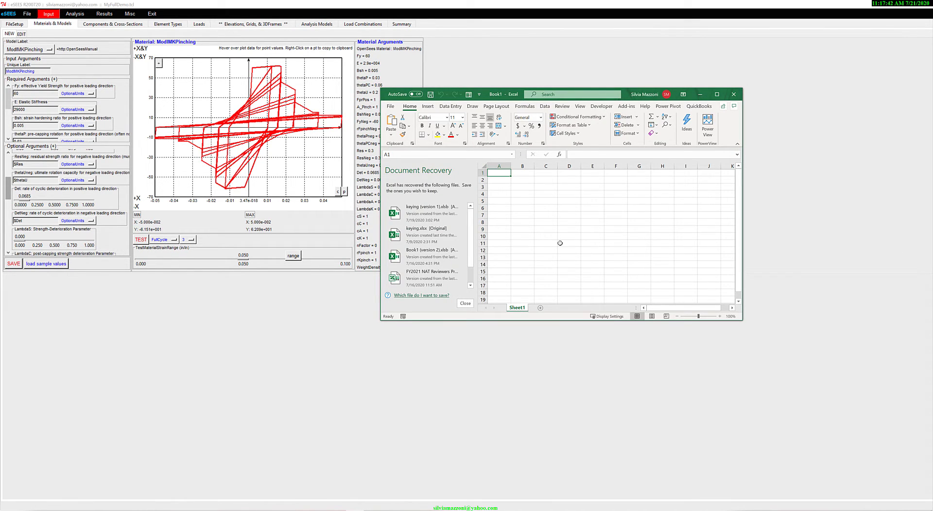
key("ctrl+v")
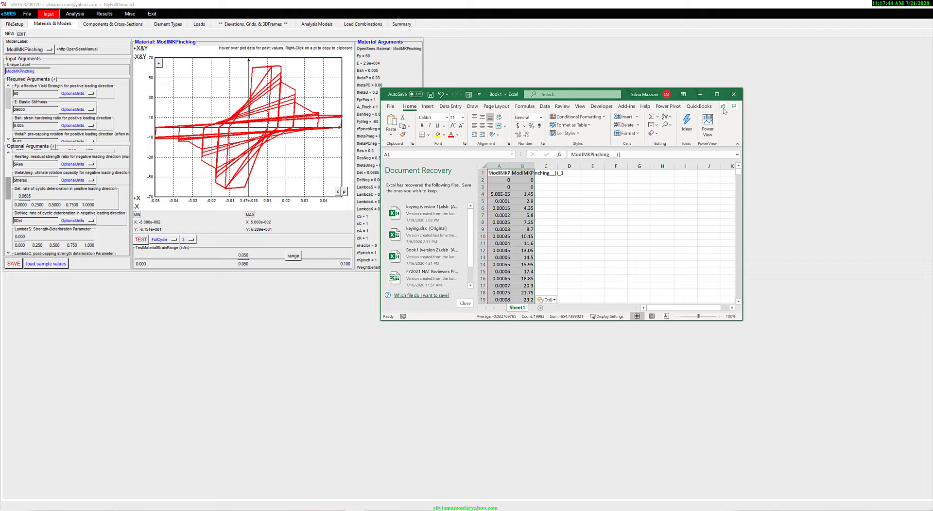
left_click(700, 95)
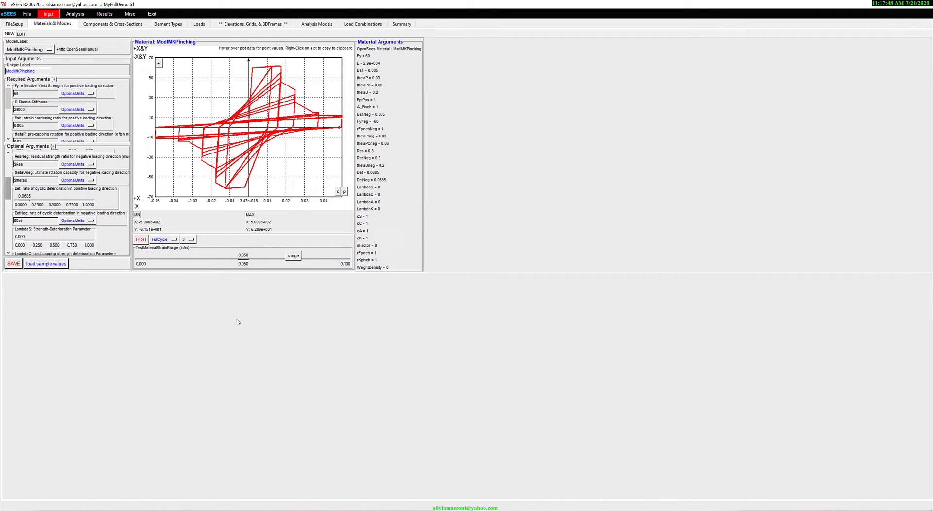
Step: Set the positive-direction residual strength ratio Res to 0.11, retest ModIMKPinching and overlay the previous curve
left_click_drag(9, 191, 27, 185)
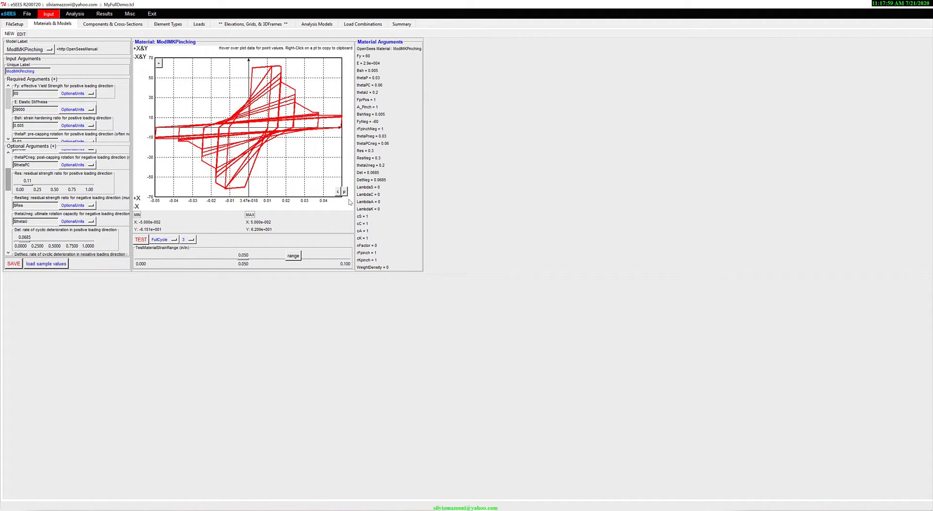
left_click(145, 240)
left_click(145, 240)
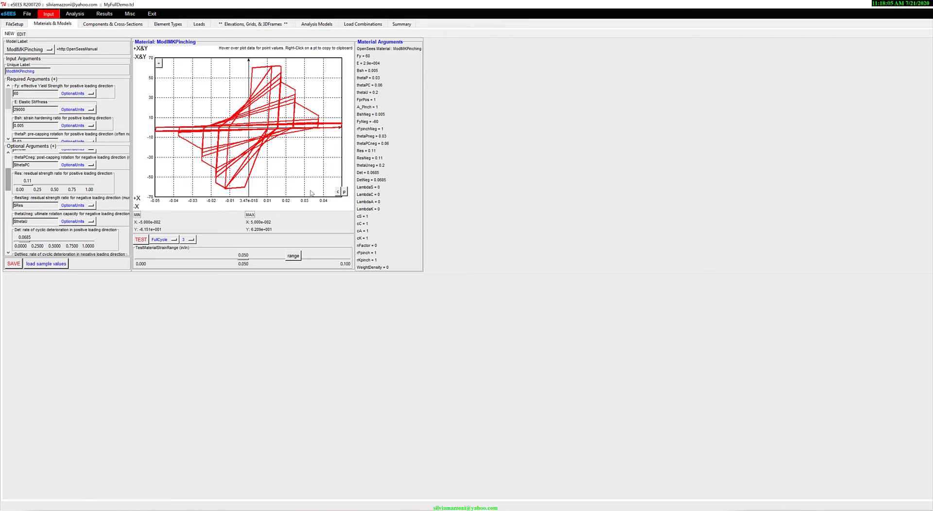
left_click(346, 195)
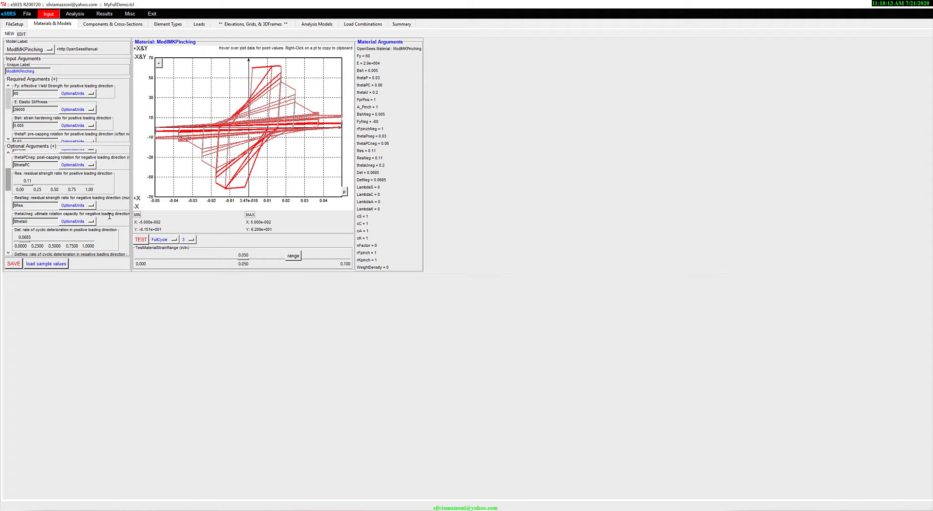
Step: Set Res to 0.16 and the deterioration rate Det to 0.0475, retest ModIMKPinching and overlay the previous curve
left_click_drag(28, 184, 31, 185)
scroll(9, 183, "down", 3)
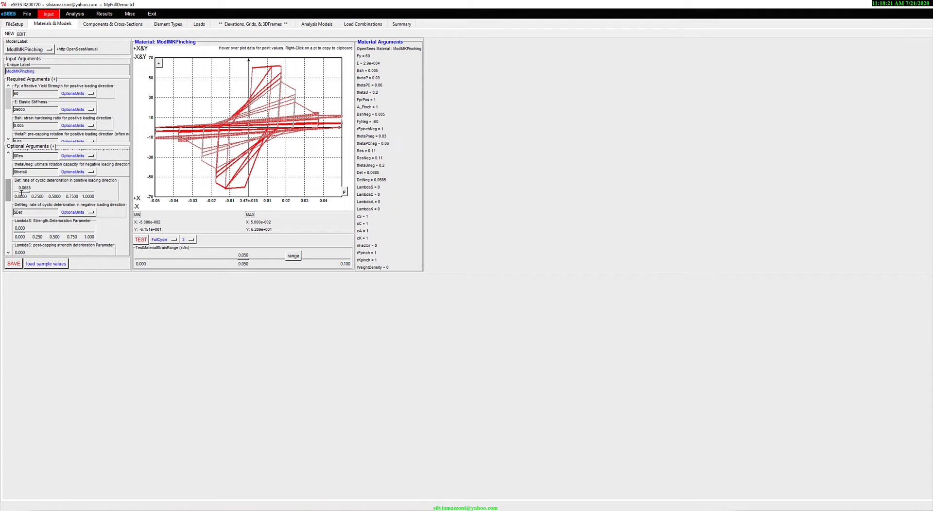
left_click_drag(22, 192, 21, 192)
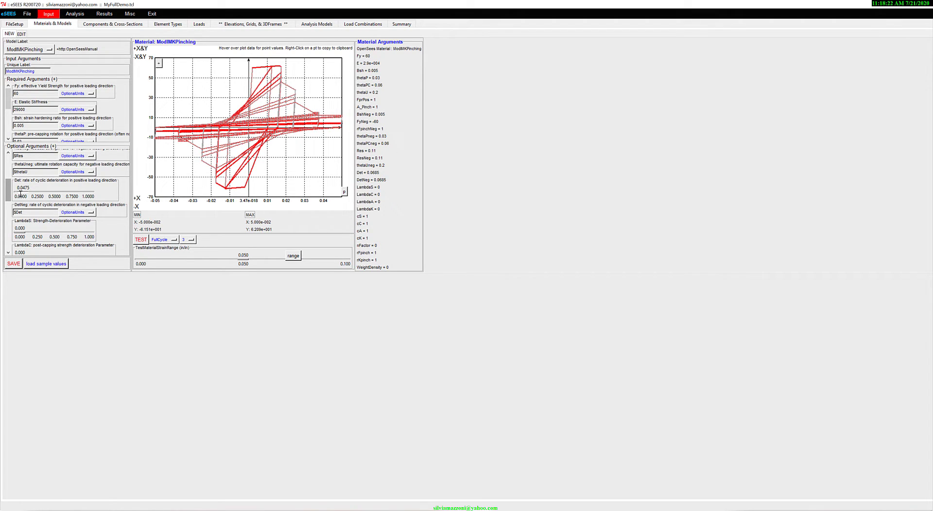
left_click(139, 240)
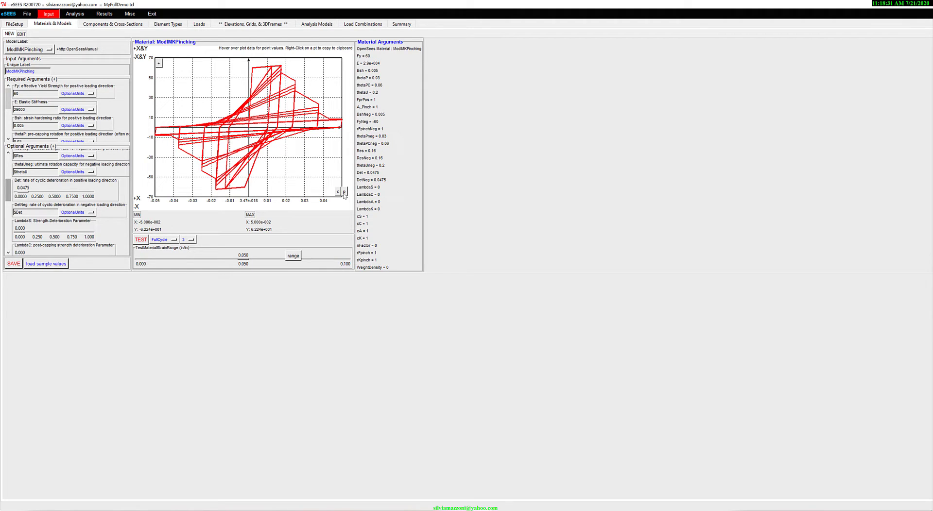
left_click(343, 193)
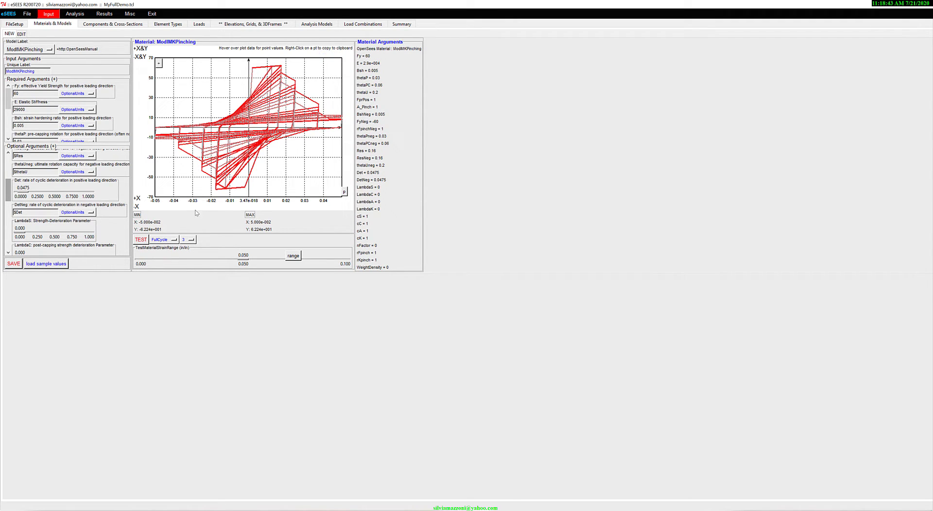
Step: Label the ModIMKPinching material ReinfoSteel and save it
left_click_drag(39, 71, 1, 68)
type("ReinfoSteel")
left_click(13, 264)
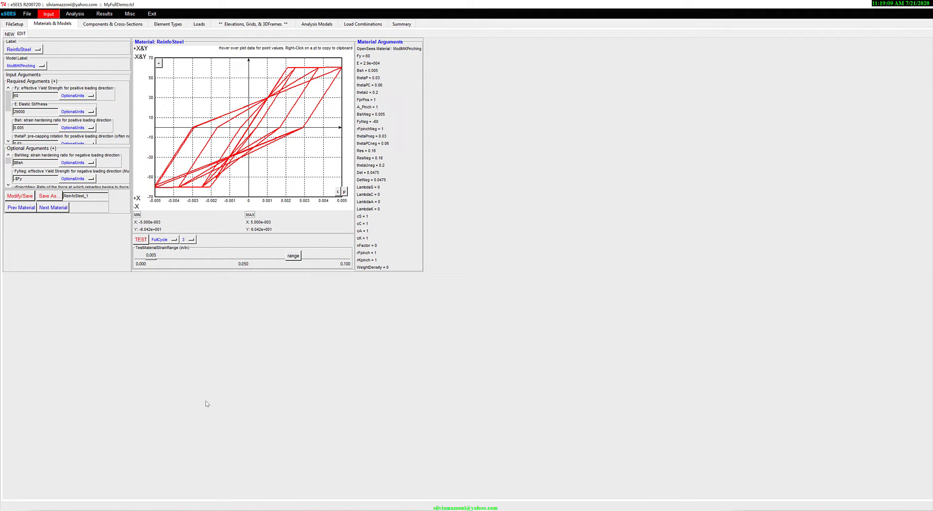
Step: Review the Rigid, ConfinedConcrete, UnonfinedConcrete and ReinfoSteel materials in the input summary and save the input file
left_click(401, 24)
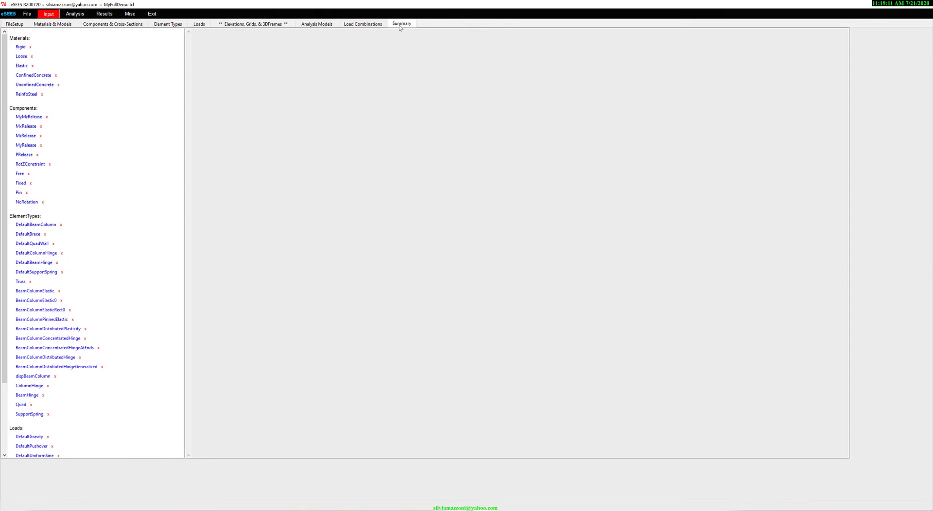
left_click(20, 48)
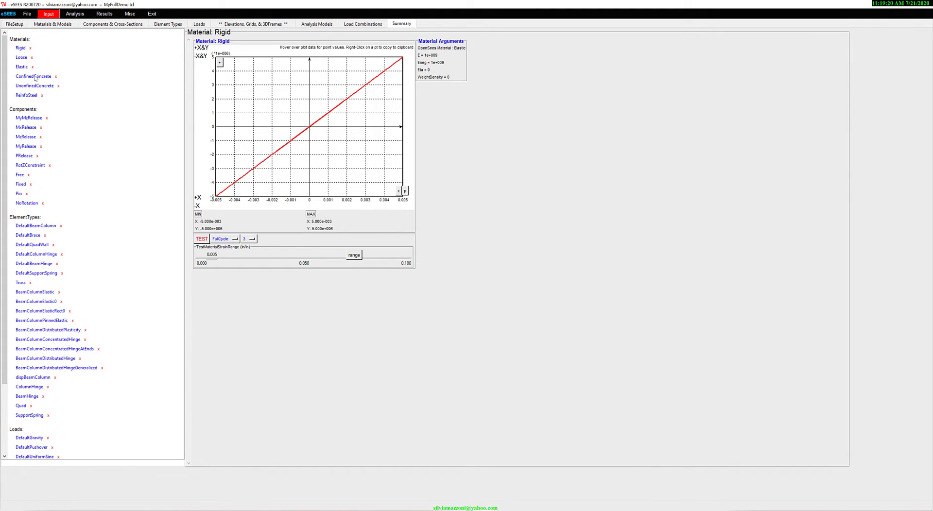
left_click(36, 77)
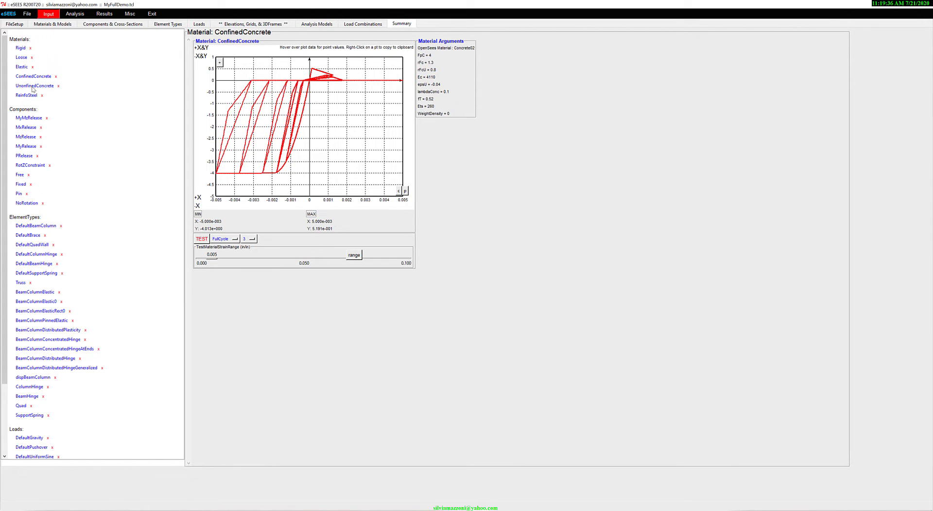
left_click(34, 86)
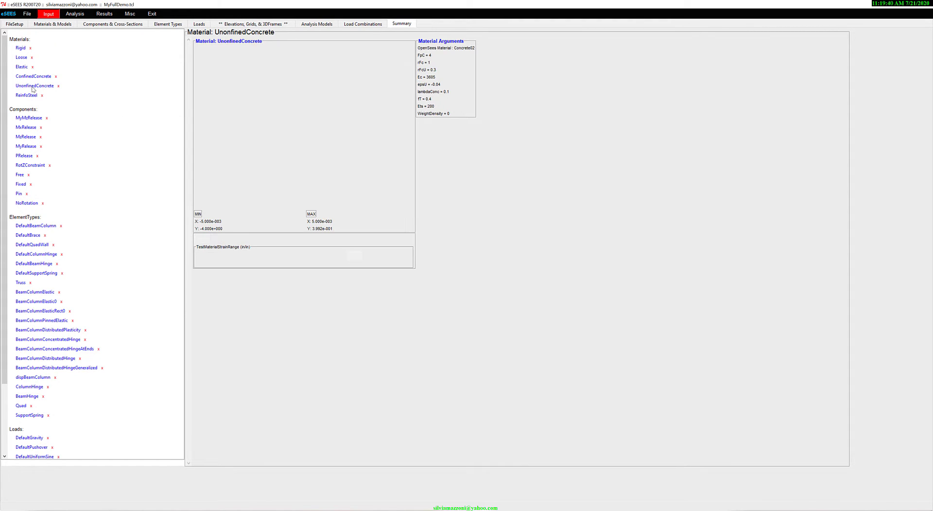
left_click(27, 95)
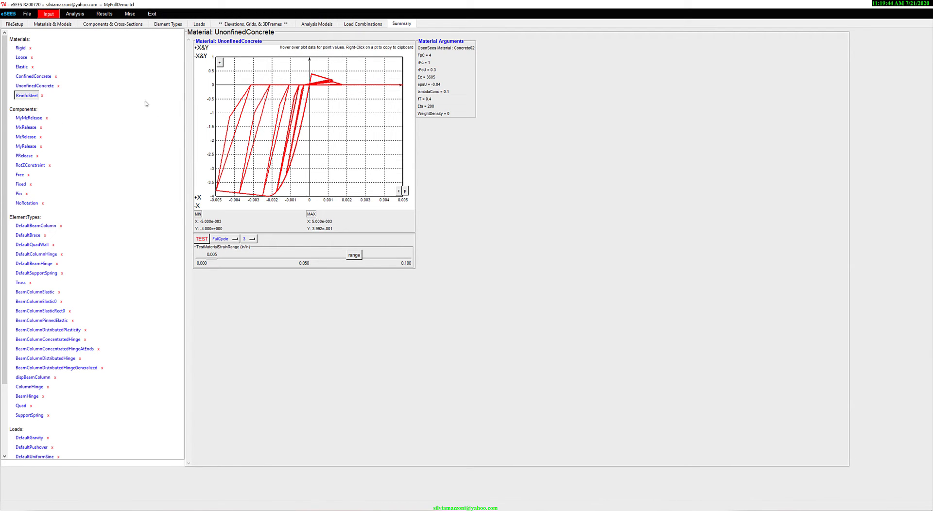
left_click(27, 15)
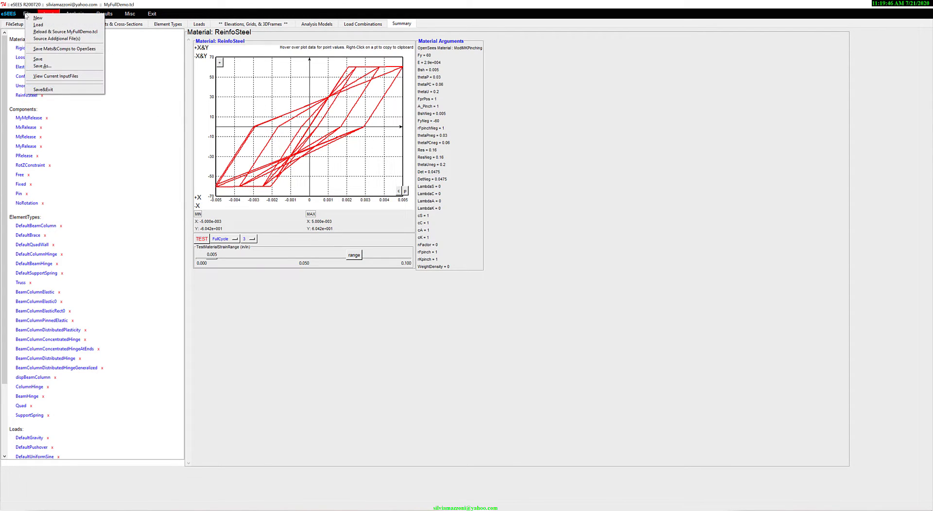
left_click(36, 60)
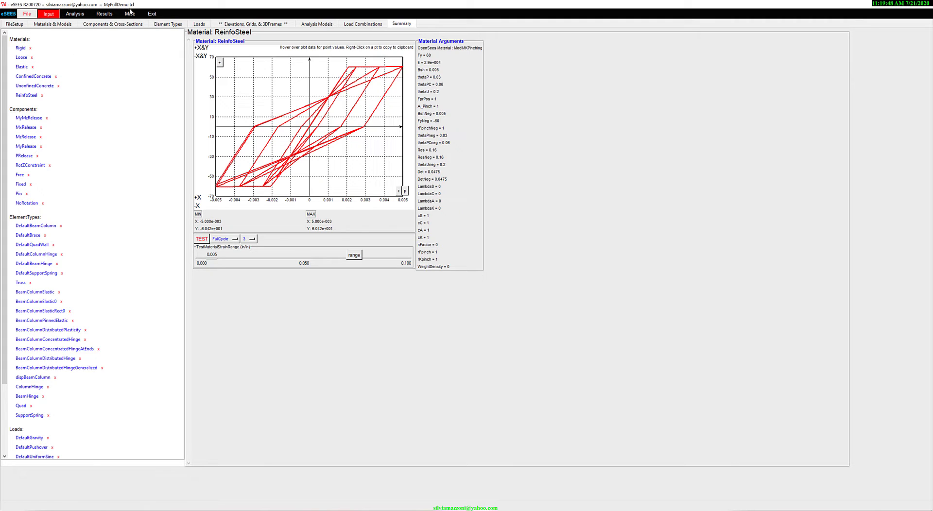
Step: Start a new cross-section component using the AISCWideFlangeFiberSection model
left_click(113, 24)
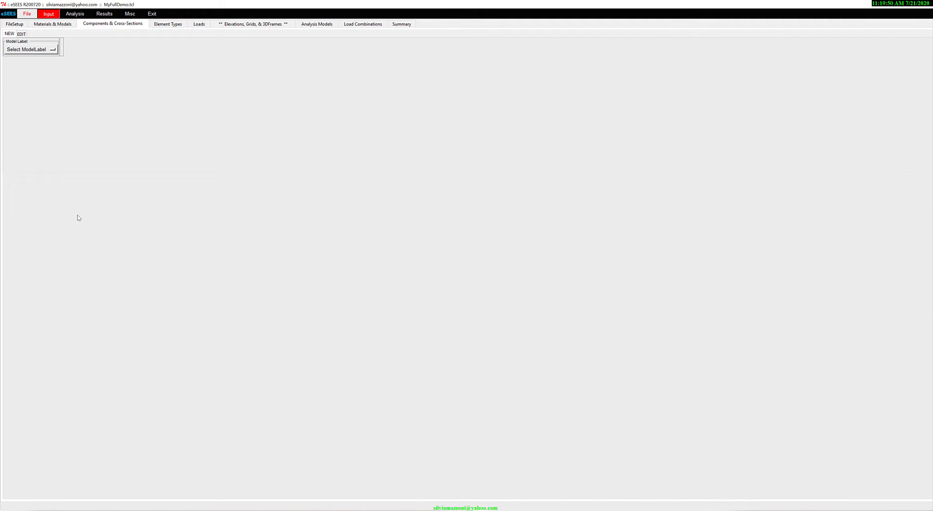
left_click(19, 49)
mouse_move(33, 57)
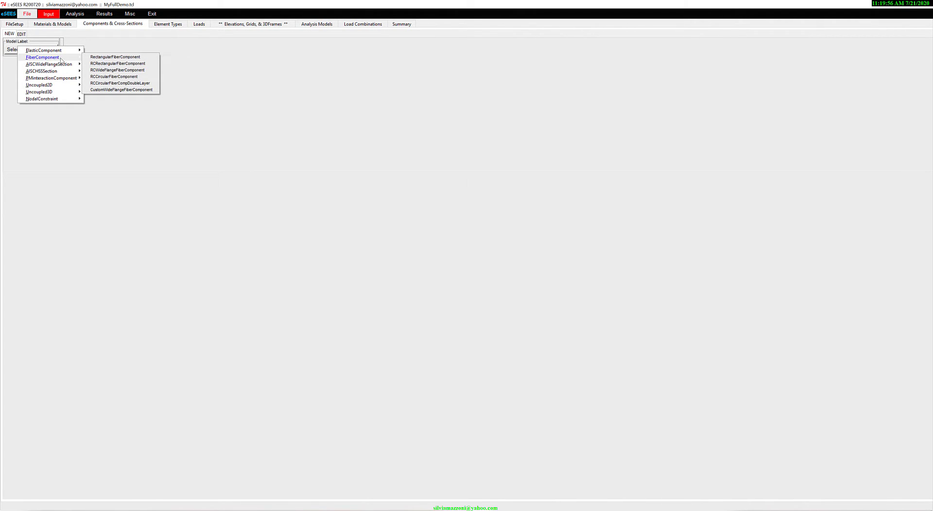
mouse_move(68, 51)
mouse_move(56, 65)
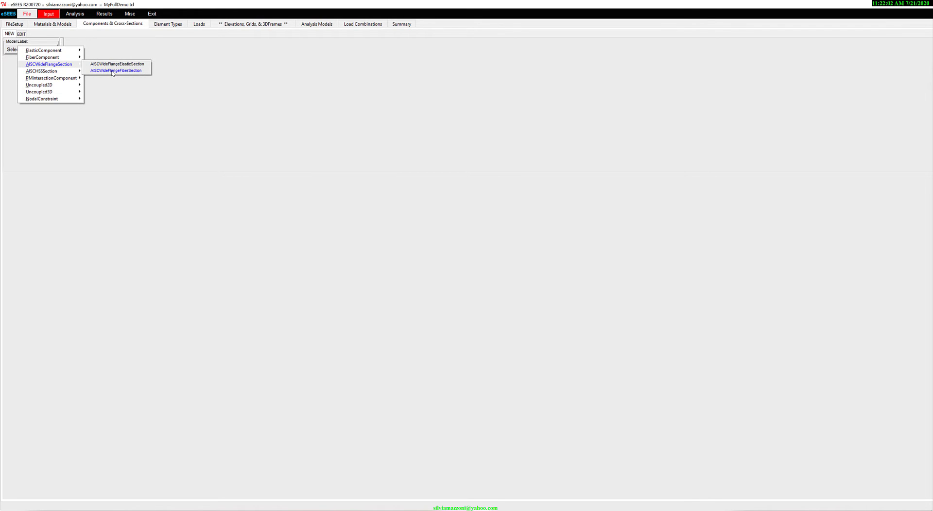
left_click(113, 71)
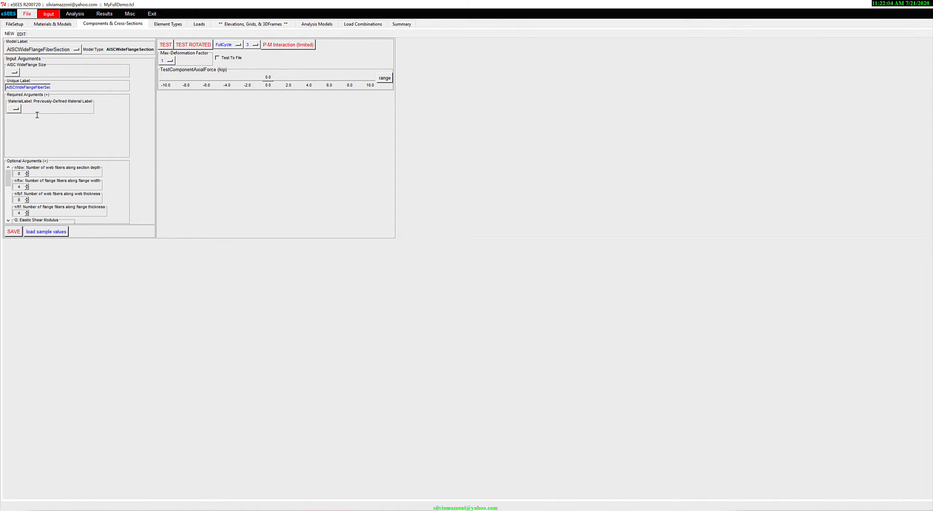
Step: Assign the W30X326 wide-flange size and the ReinfoSteel material to the section
left_click(14, 72)
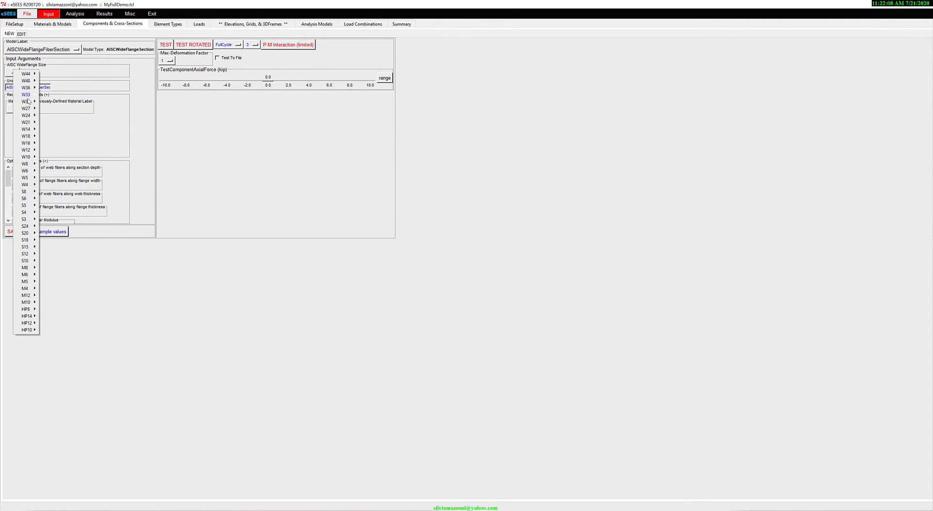
mouse_move(27, 101)
left_click(65, 115)
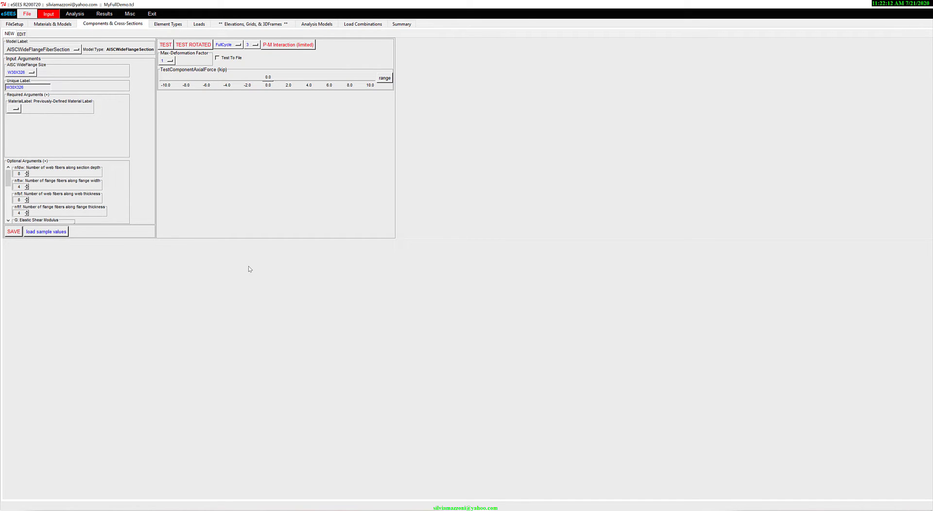
left_click(16, 108)
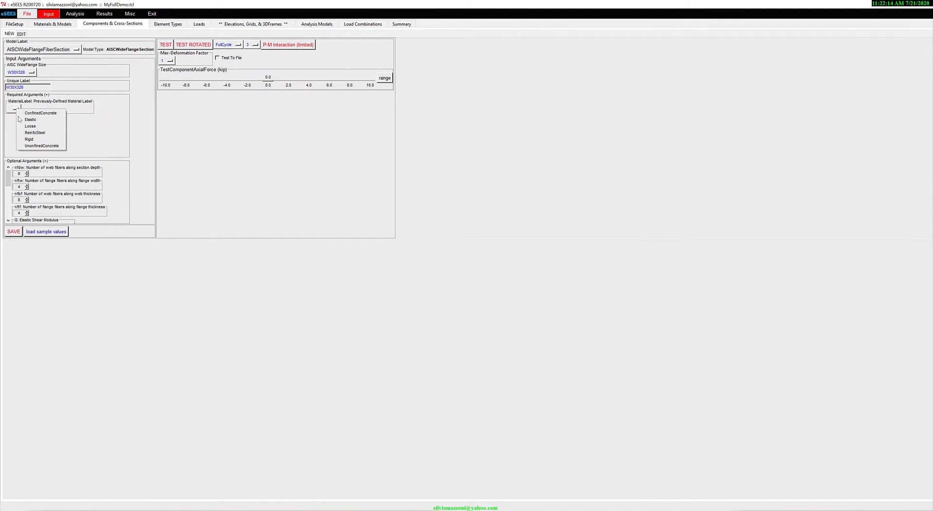
left_click(40, 133)
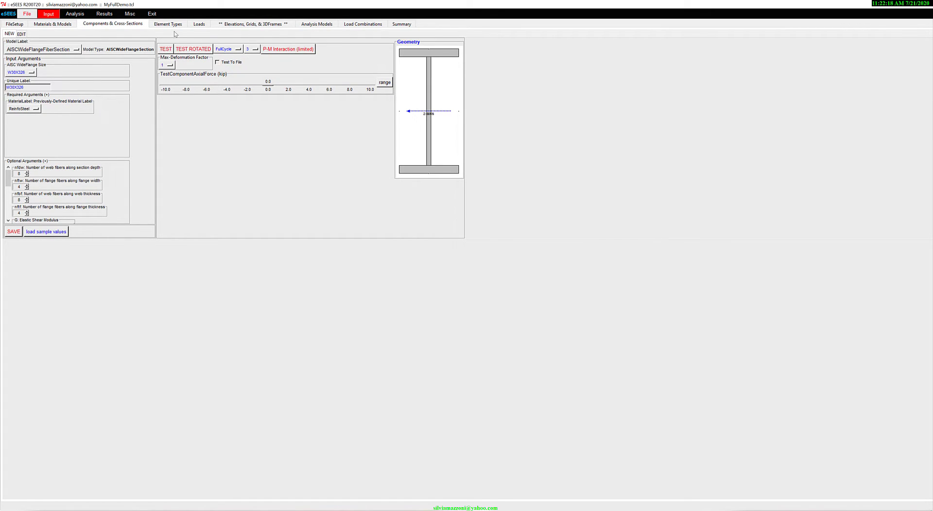
Step: Test the W30X326 section with the full cycle and set the test axial force to 2.8 kip
left_click(165, 49)
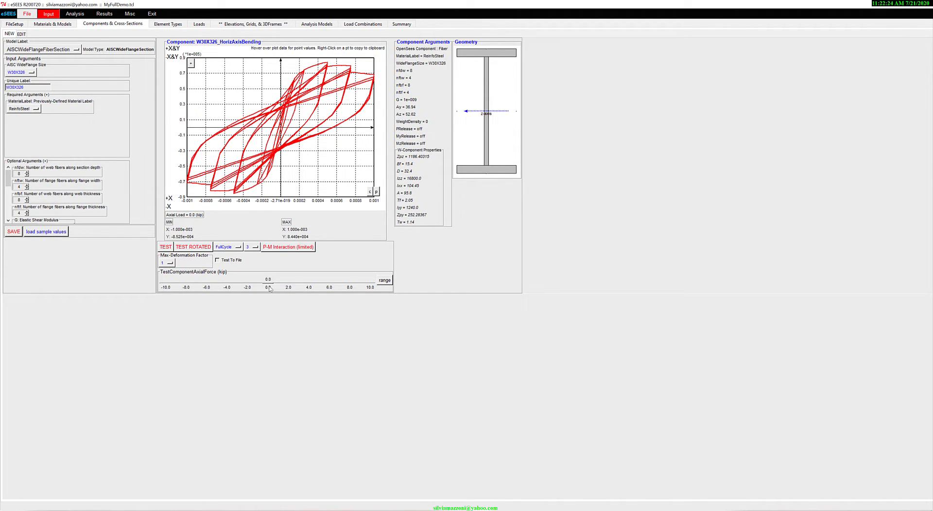
left_click_drag(267, 286, 296, 284)
mouse_move(372, 89)
left_click(170, 263)
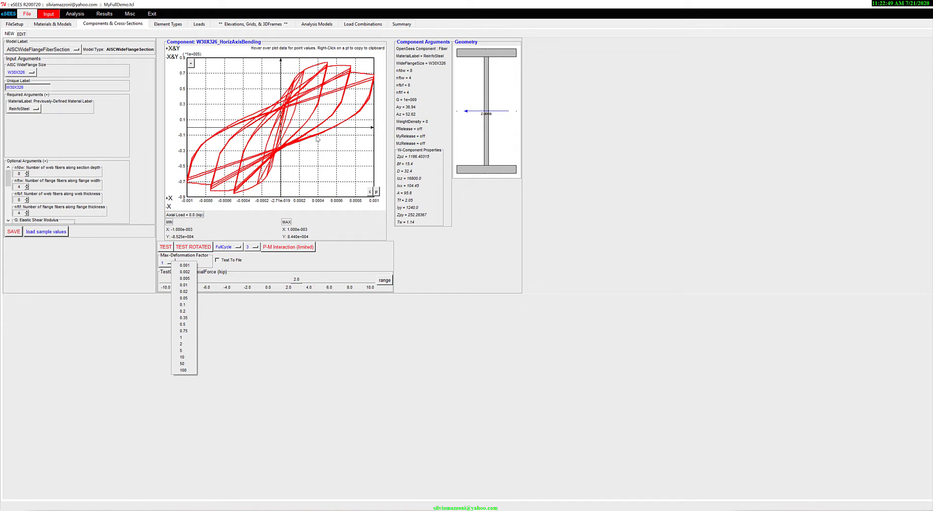
left_click(330, 261)
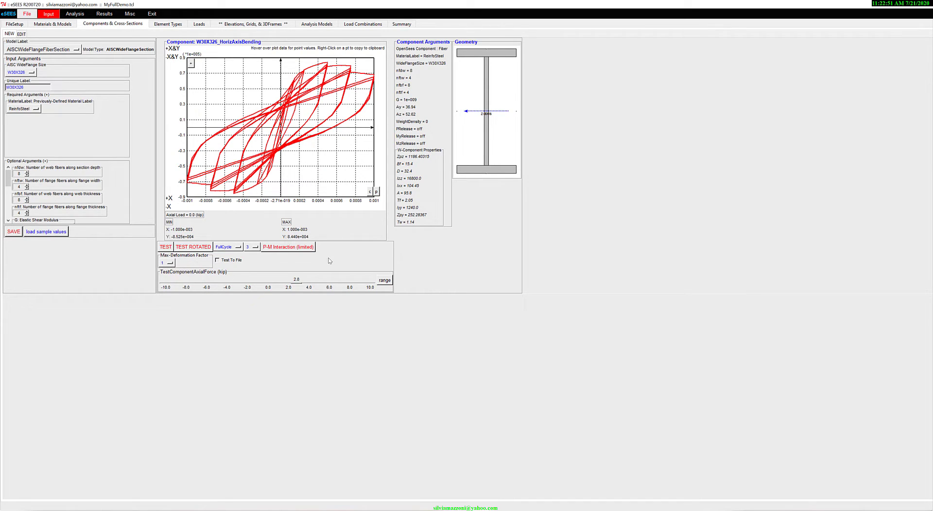
left_click(226, 248)
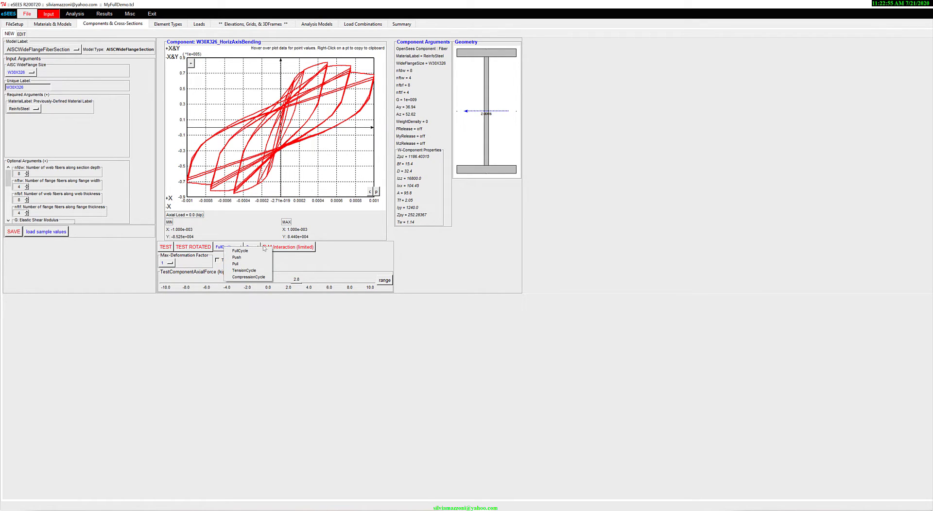
left_click(319, 265)
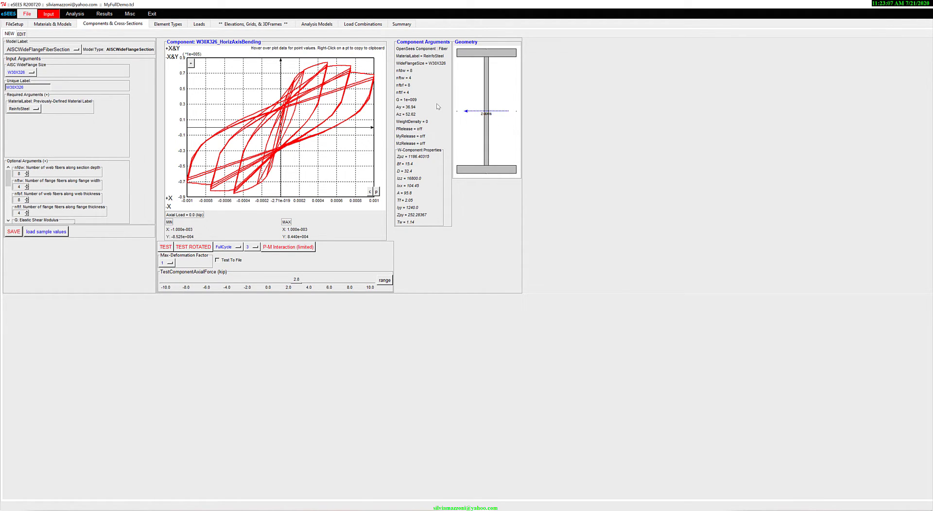
Step: Test the W30X326 section rotated and in horizontal-axis bending under the axial force, and expand its optional arguments
left_click(192, 248)
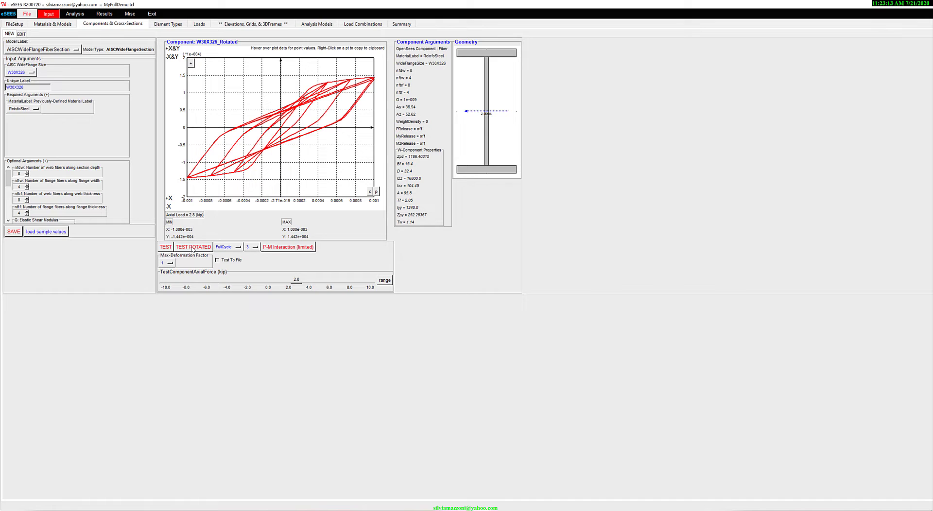
left_click(165, 248)
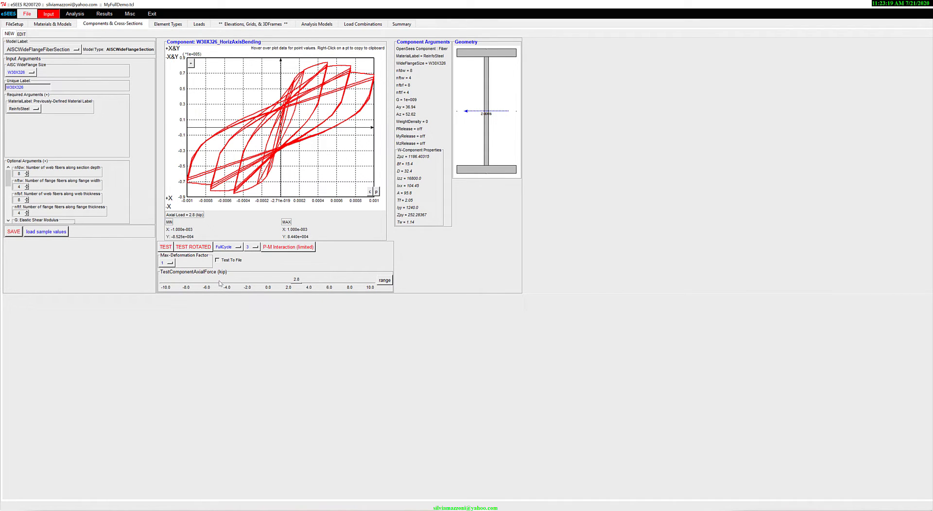
left_click(44, 161)
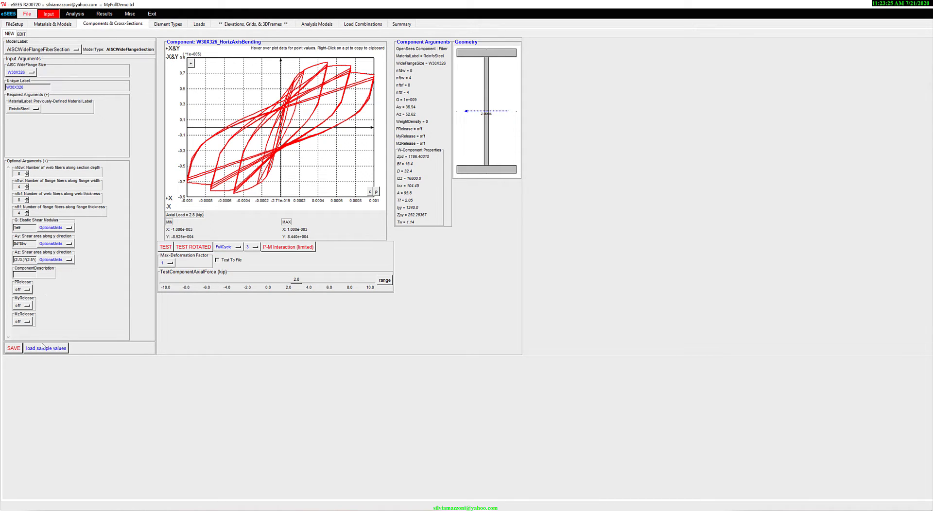
Step: Save the W30X326 section and start a new cross-section component using the RCRectangularFiberComponent model
left_click(14, 348)
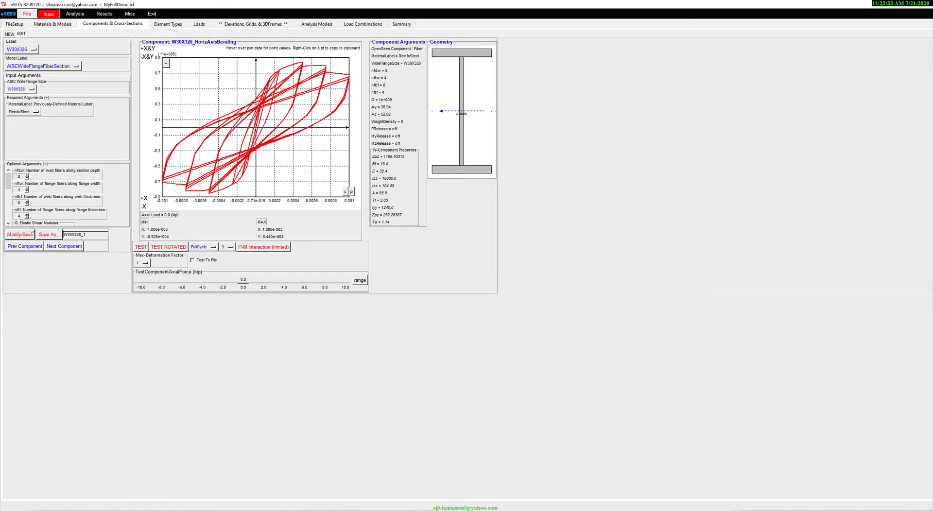
left_click(9, 34)
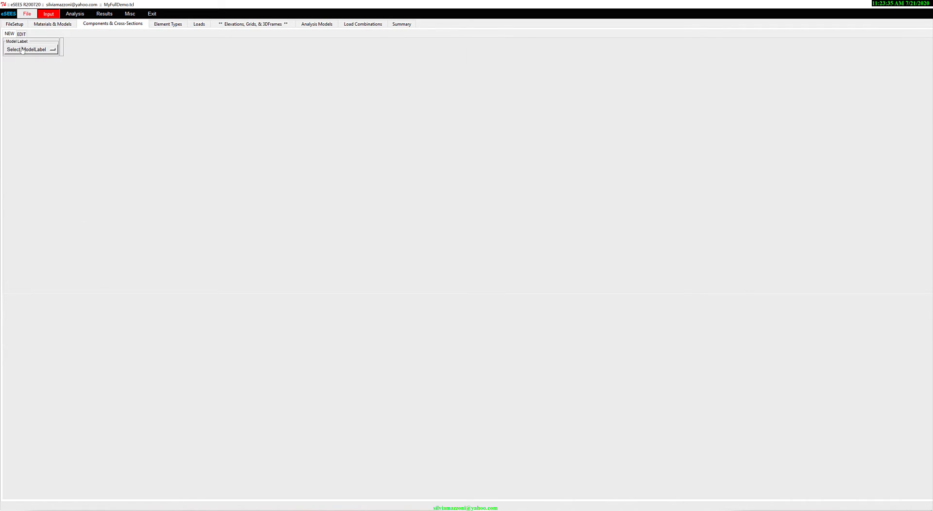
left_click(21, 50)
mouse_move(54, 70)
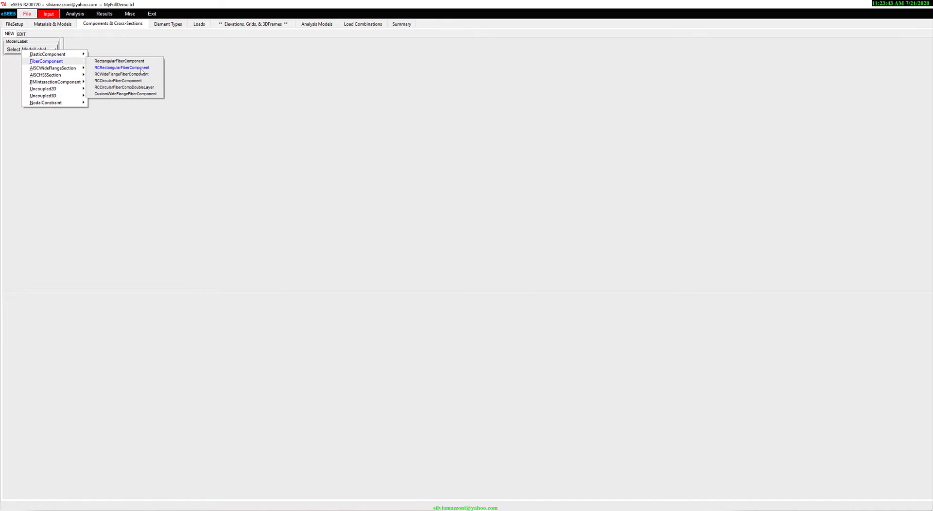
left_click(136, 69)
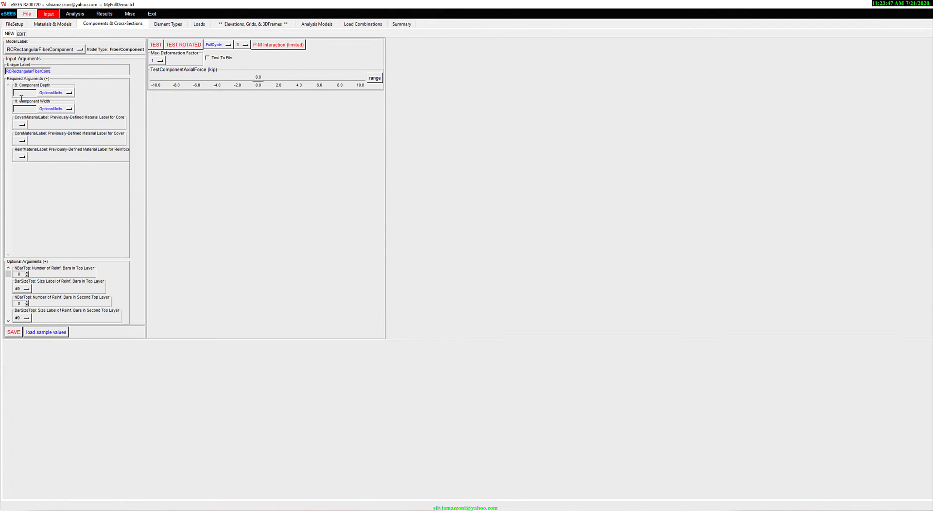
Step: Load the sample values for the rectangular section and set its reinforcement material to ReinfoSteel
left_click(43, 333)
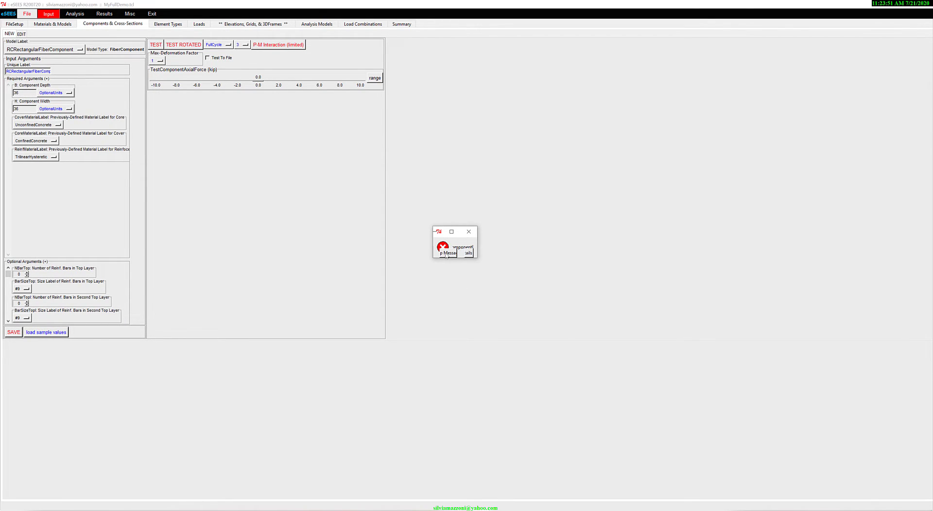
left_click(446, 254)
left_click(42, 157)
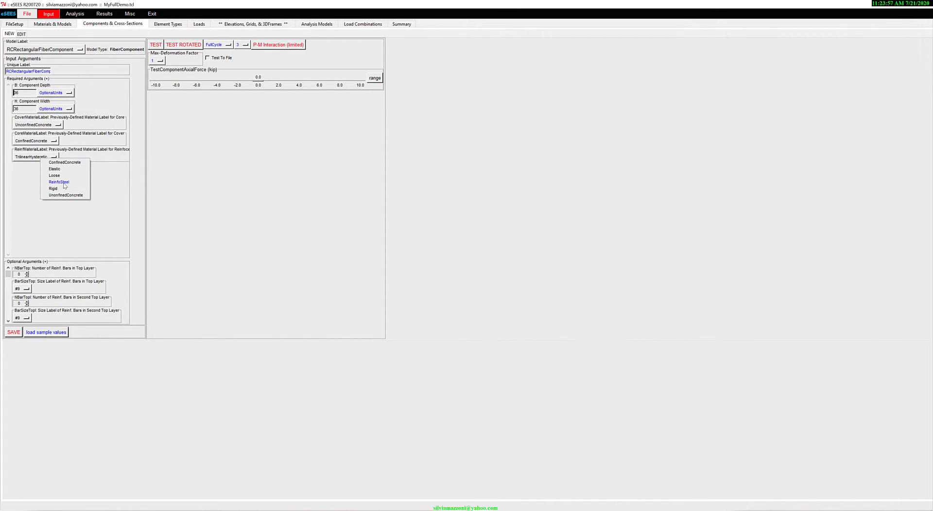
left_click(59, 182)
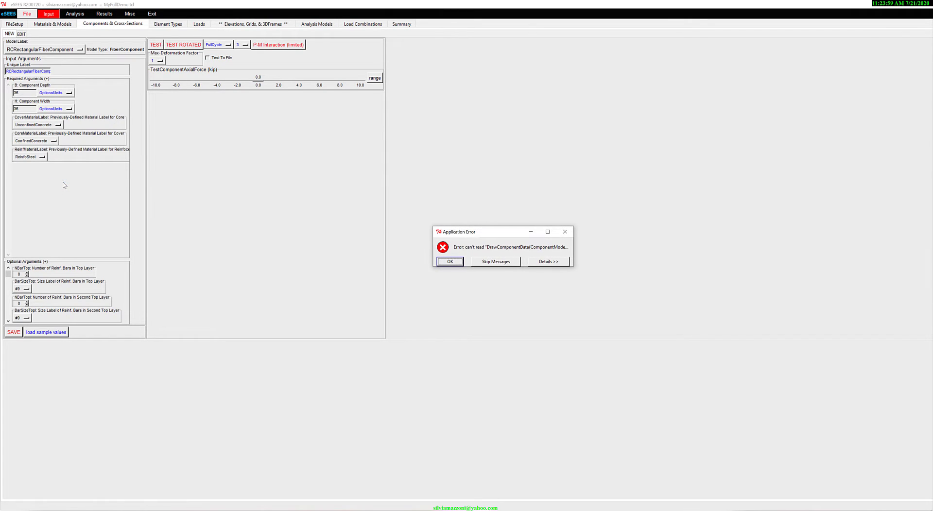
left_click(441, 264)
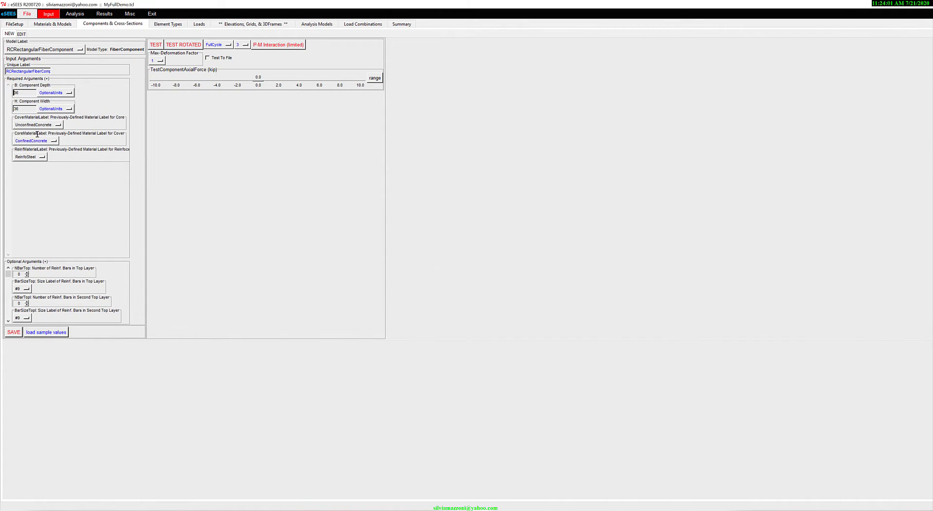
Step: Assign ConfinedConcrete as the core material and UnconfinedConcrete as the cover material of the rectangular section
left_click(37, 144)
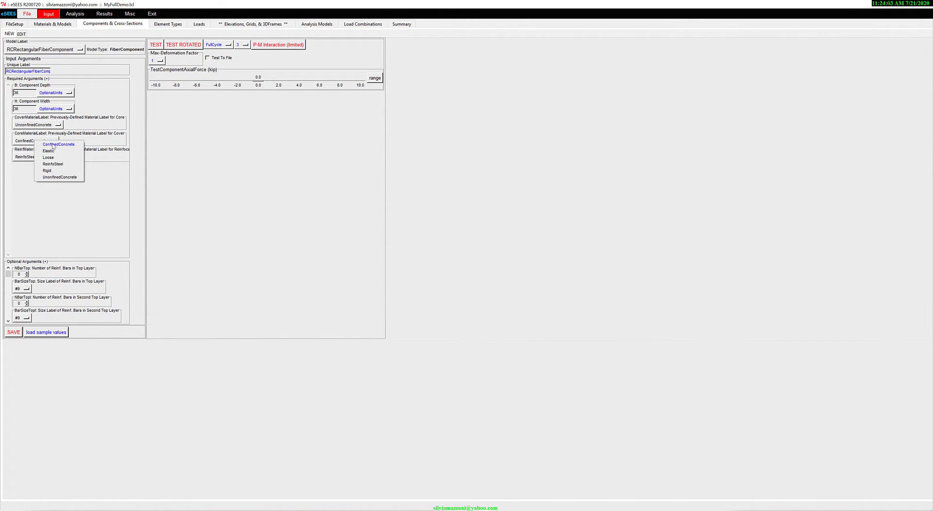
left_click(53, 144)
left_click(450, 262)
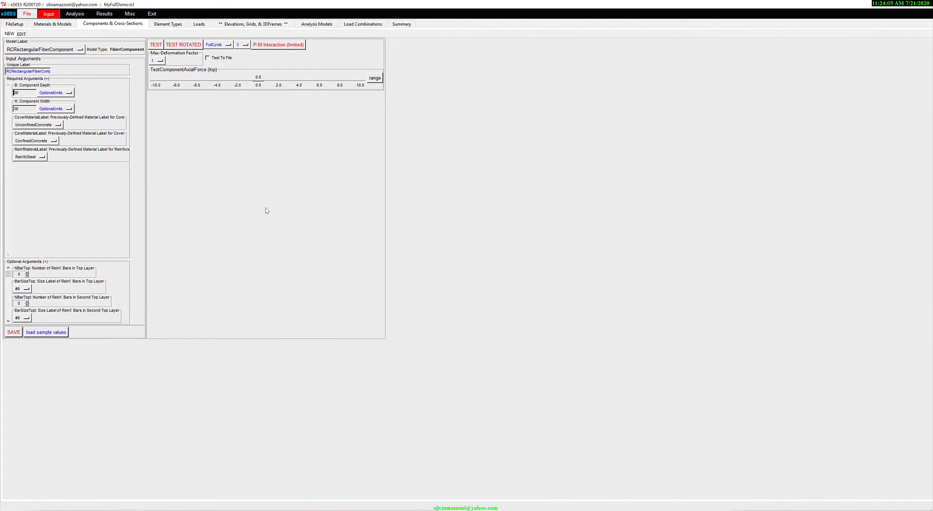
left_click(51, 125)
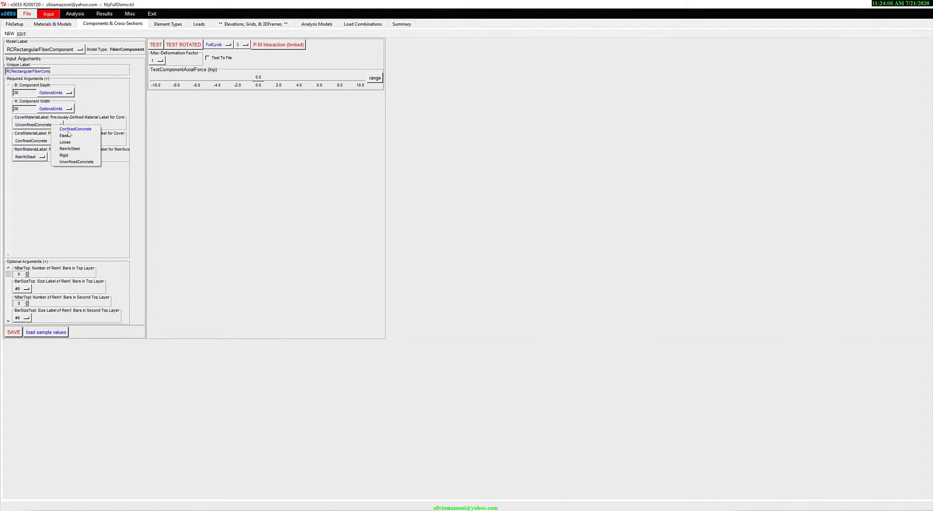
left_click(76, 161)
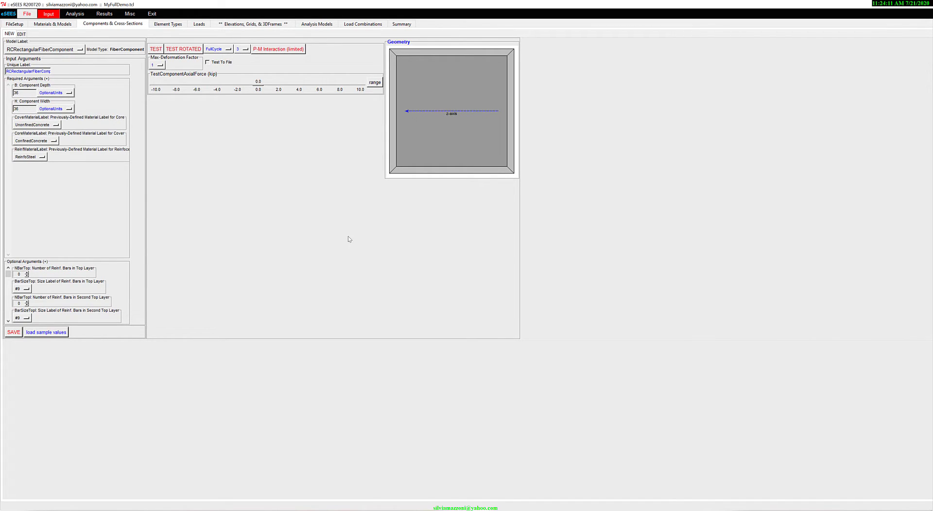
Step: Test the rectangular section without reinforcing bars and expand its optional arguments
left_click(163, 49)
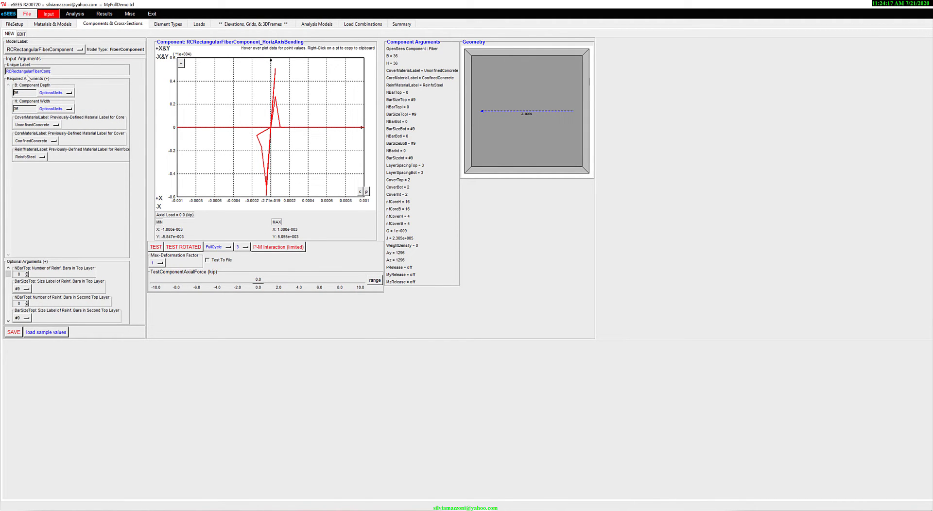
left_click(30, 79)
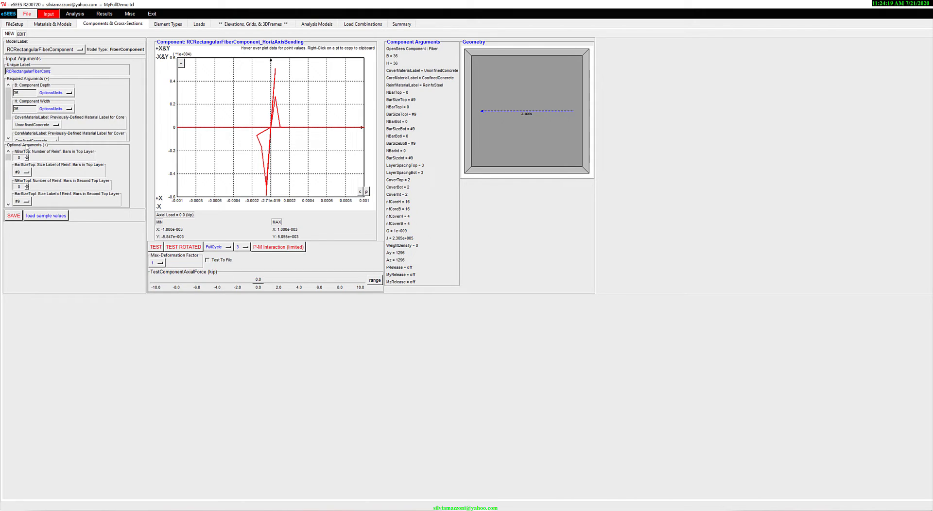
left_click(28, 145)
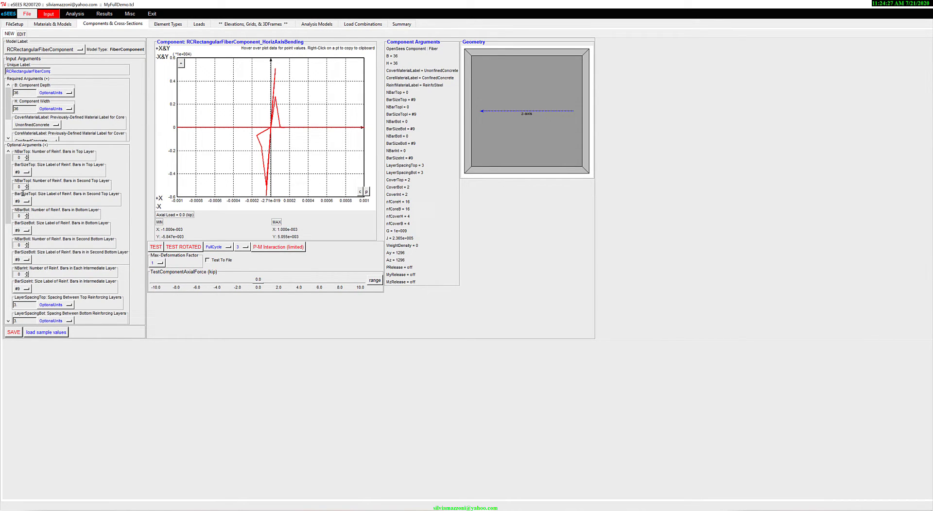
Step: Set the number of reinforcing bars to 8 in both the top layer and the bottom layer
left_click(26, 172)
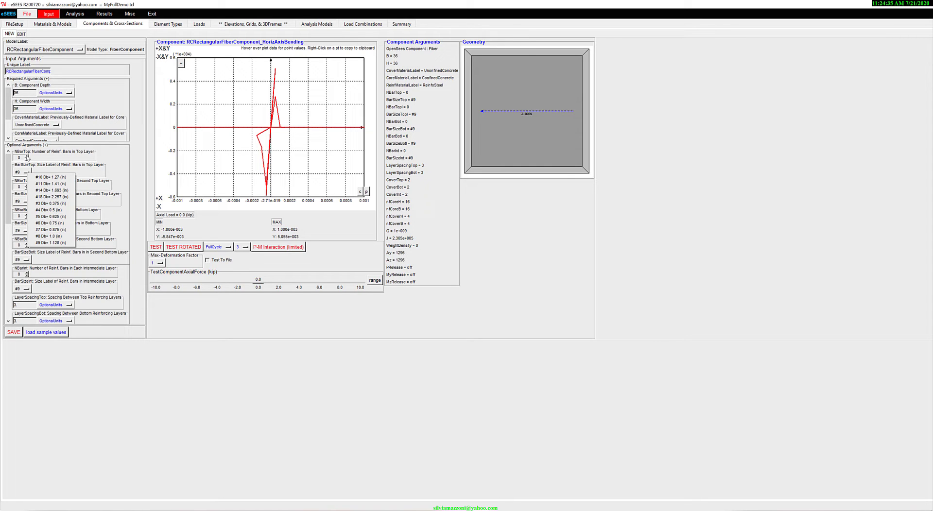
left_click(26, 156)
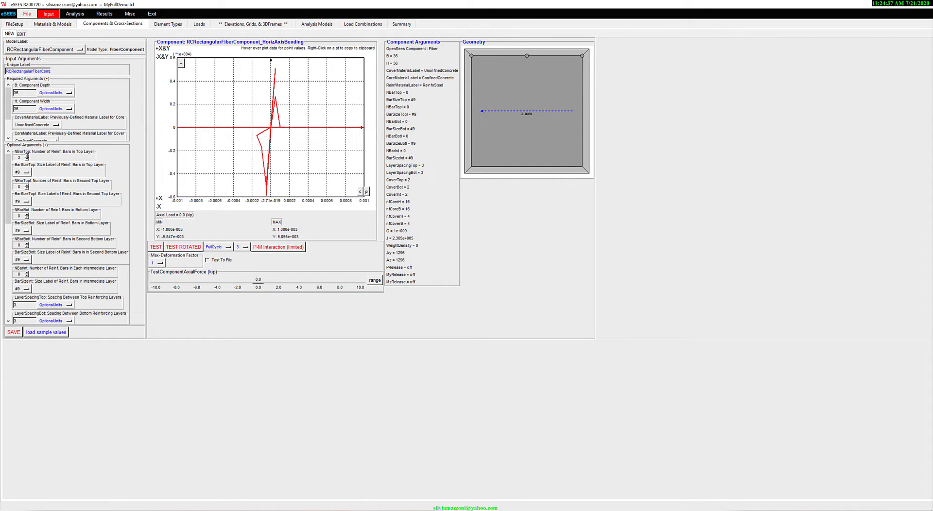
left_click(26, 156)
left_click(26, 155)
left_click(27, 156)
left_click(27, 214)
left_click(27, 214)
left_click(26, 214)
left_click(26, 214)
left_click(26, 214)
left_click(26, 214)
left_click(26, 214)
left_click(26, 214)
Step: Set 3 bars in the second top layer, 4 in the second bottom layer and 4 in each intermediate layer
left_click(27, 185)
left_click(27, 185)
left_click(27, 185)
left_click(27, 244)
left_click(27, 244)
left_click(26, 244)
left_click(27, 273)
left_click(27, 273)
left_click(27, 273)
Step: Test the reinforced rectangular section in horizontal-axis bending and rotated, overlaying the previous test curve for comparison
left_click(156, 247)
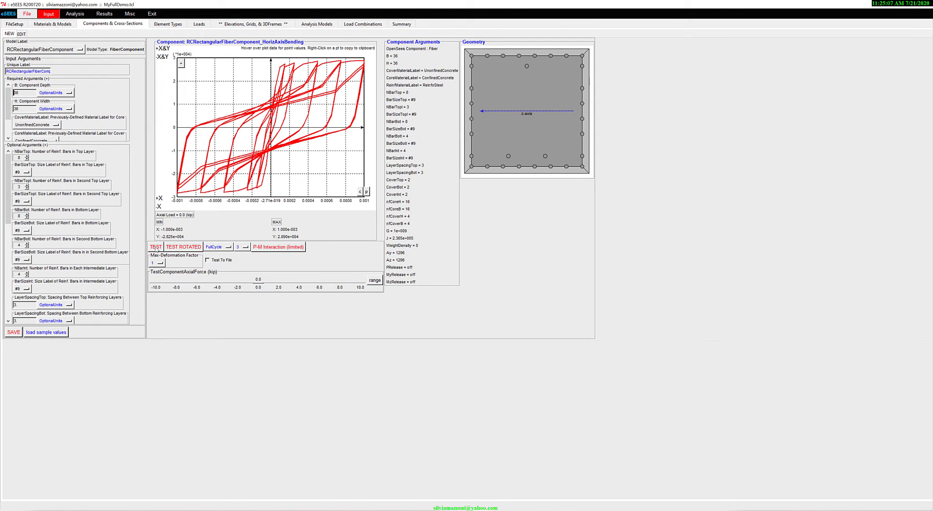
mouse_move(339, 82)
left_click(188, 248)
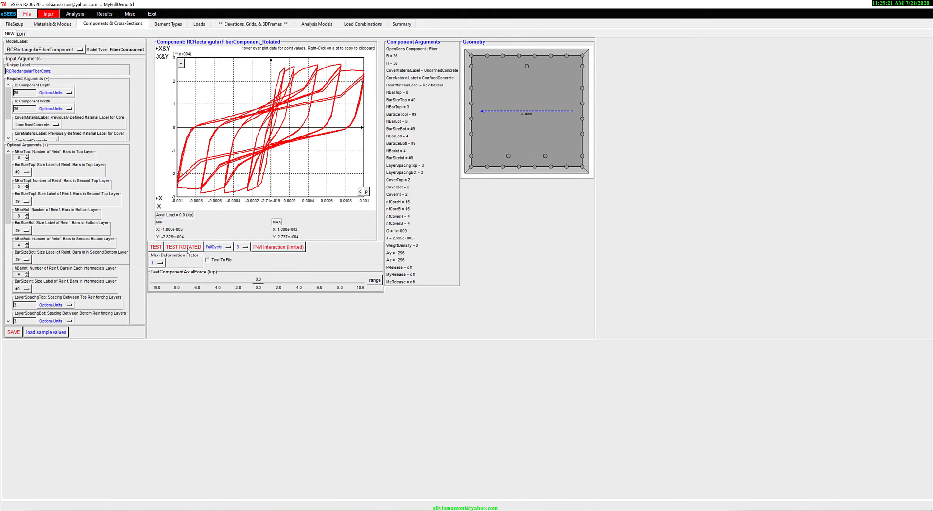
left_click(367, 193)
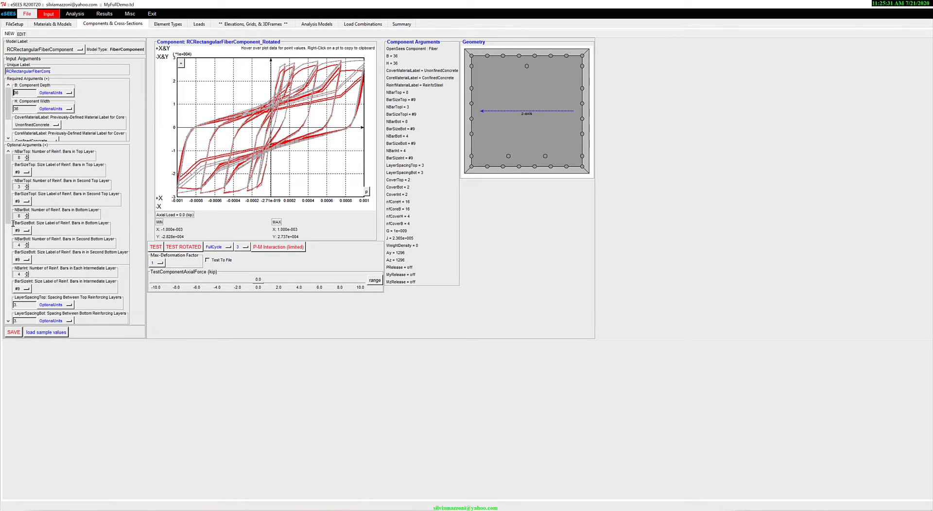
Step: Save the rectangular section and start a new RCCircularFiberCompDoubleLayer component with a diameter of 36
left_click(14, 334)
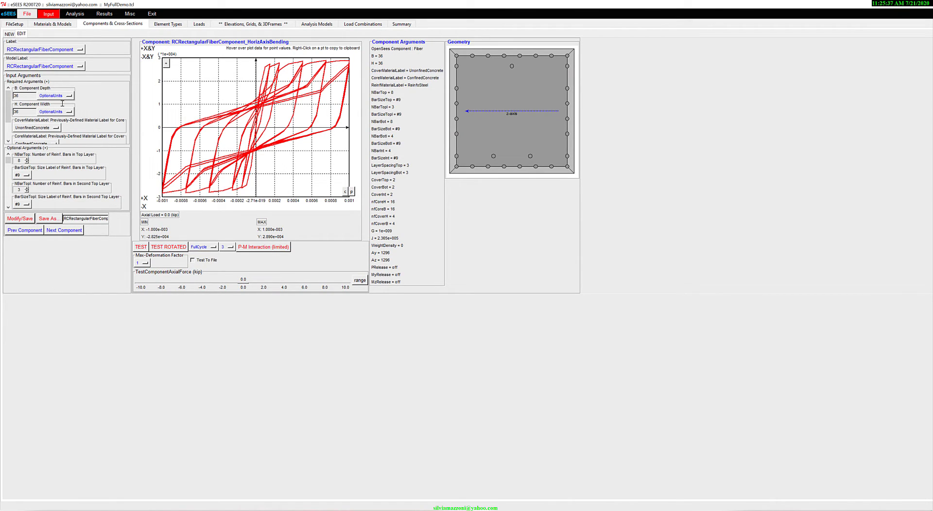
left_click(9, 34)
left_click(21, 51)
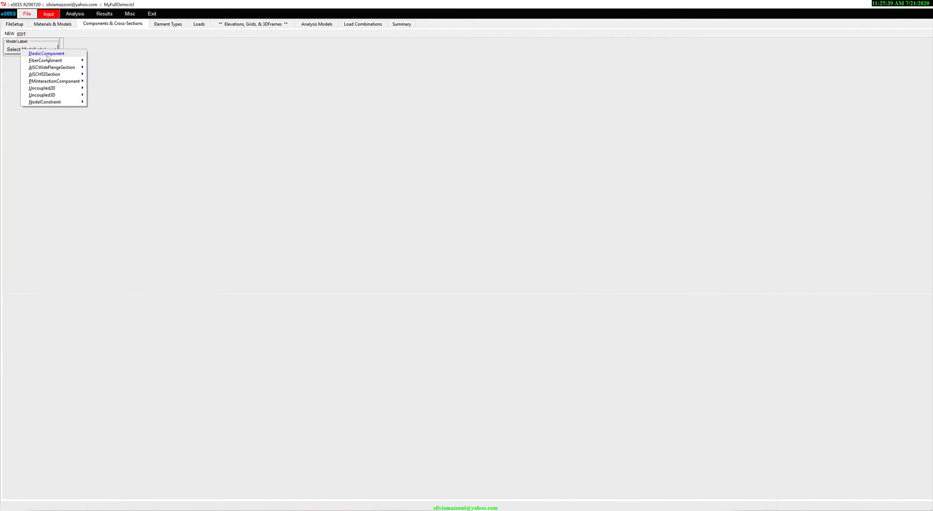
mouse_move(55, 61)
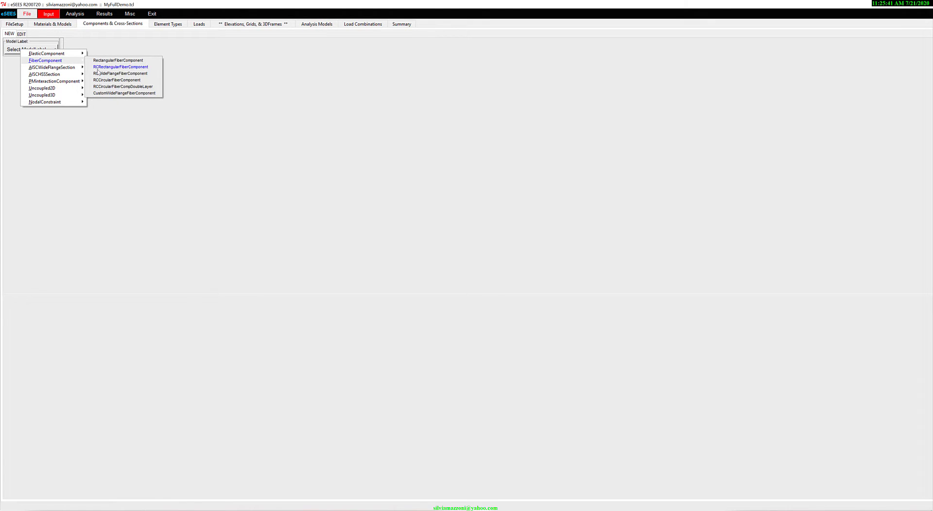
left_click(124, 87)
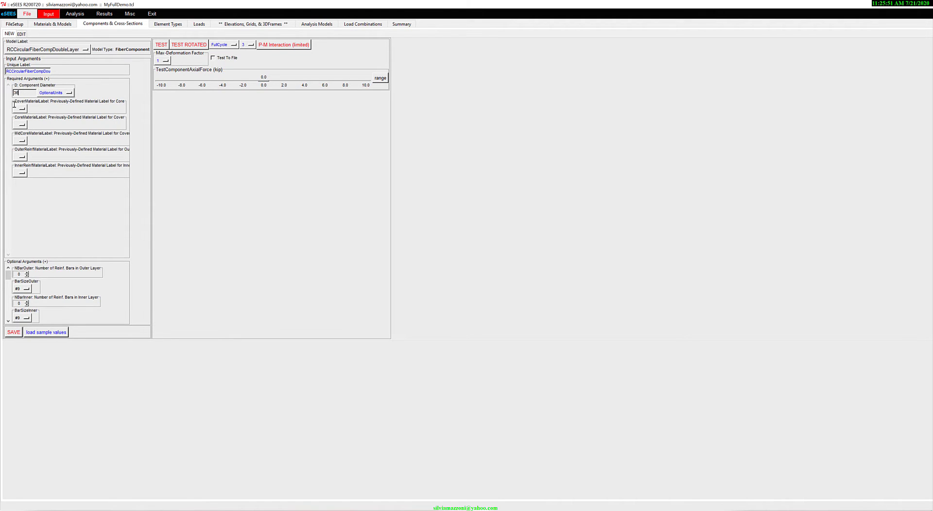
Step: Assign UnconfinedConcrete to the circular section's cover and ConfinedConcrete to its core and mid-core
left_click(20, 109)
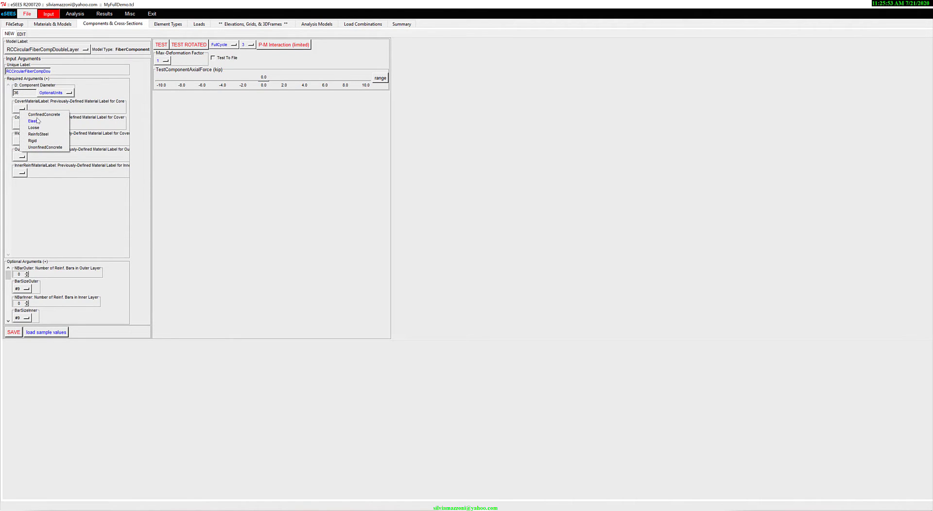
left_click(43, 146)
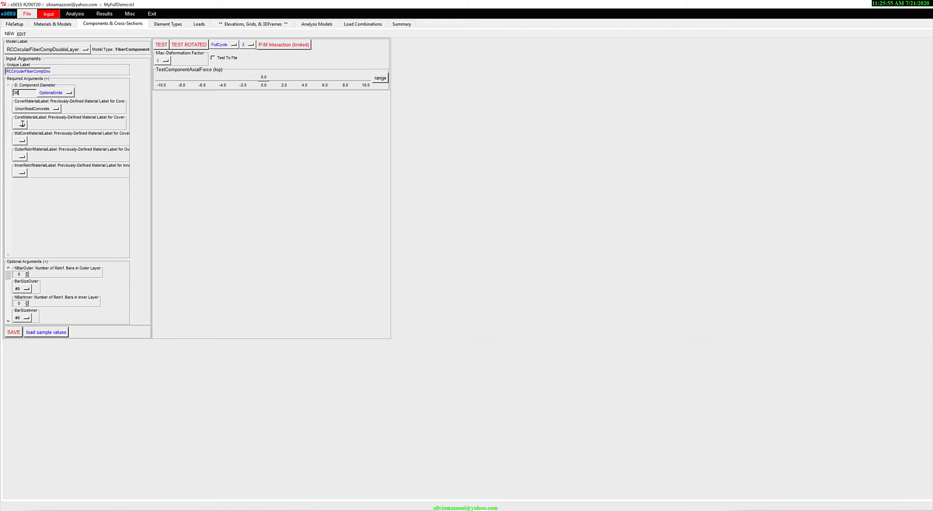
left_click(22, 124)
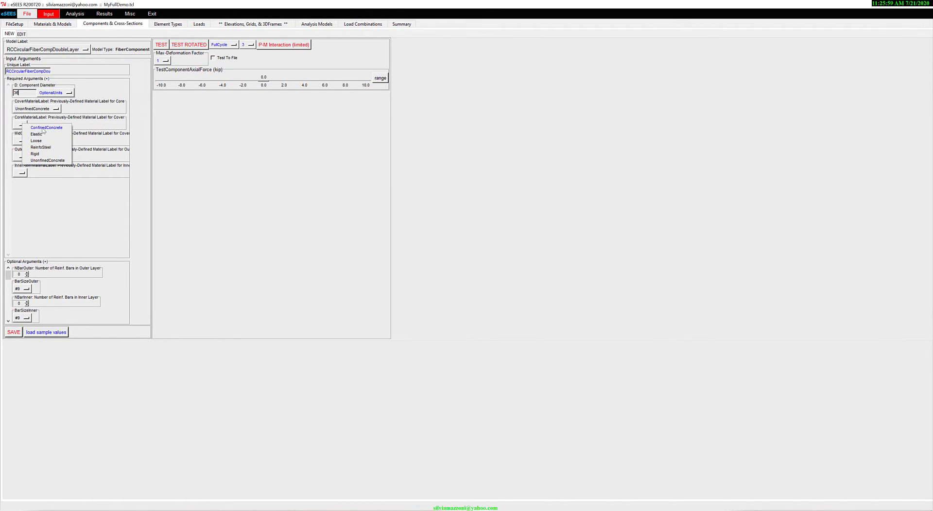
left_click(43, 128)
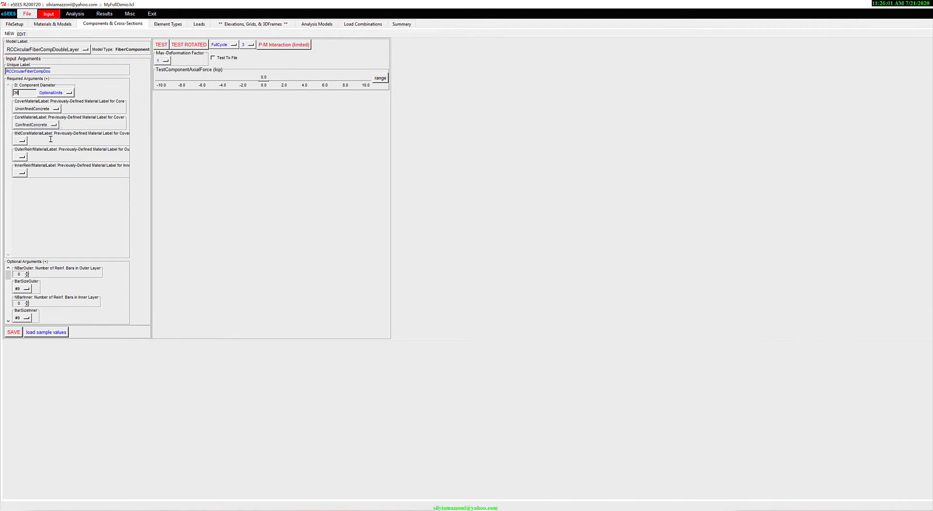
left_click(22, 142)
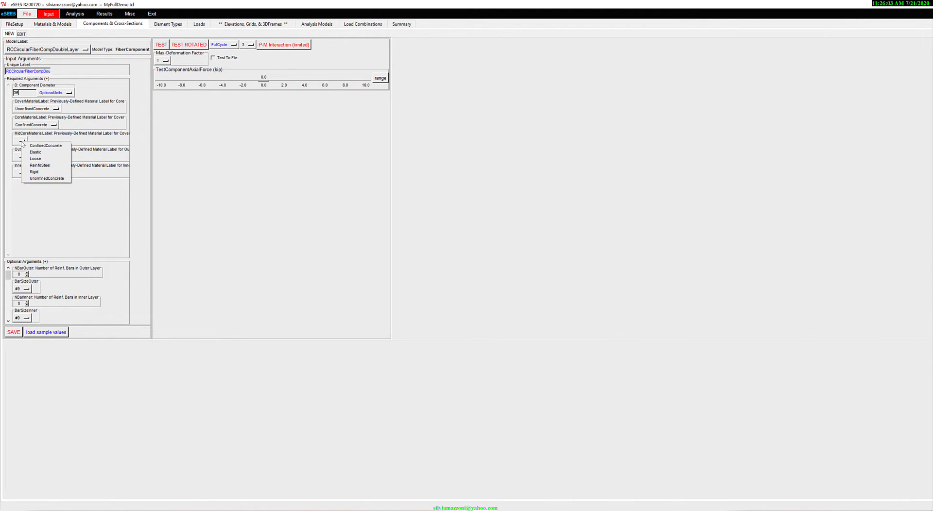
left_click(49, 146)
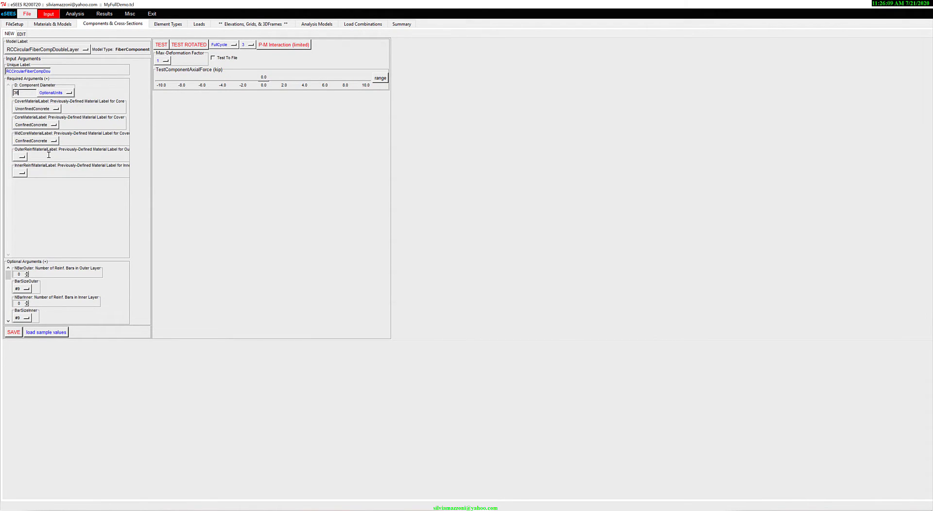
Step: Assign ReinfoSteel to the outer and inner reinforcement and test the circular section
left_click(22, 157)
left_click(44, 181)
left_click(22, 173)
left_click(41, 198)
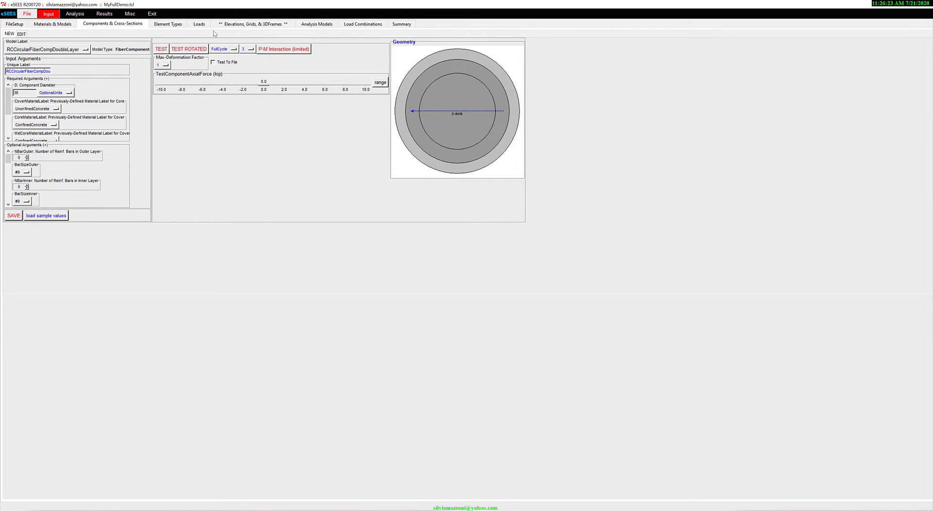
left_click(161, 50)
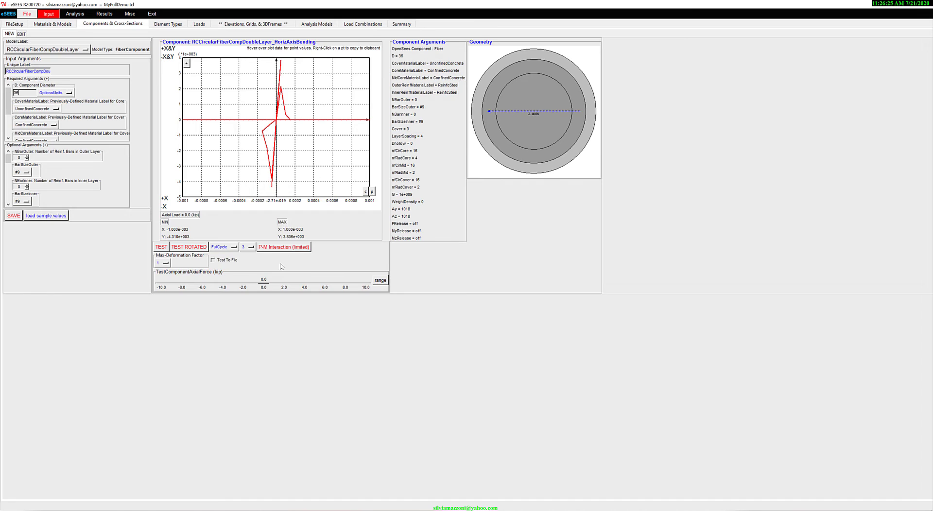
Step: Set 12 reinforcing bars in the outer layer and 5 in the inner layer, and expand the optional arguments
left_click(27, 156)
left_click(27, 156)
left_click(27, 156)
left_click(27, 185)
left_click(27, 186)
left_click(45, 144)
Step: Set the circular section's inner reinforcement bar size to #6 and test the section
left_click(27, 201)
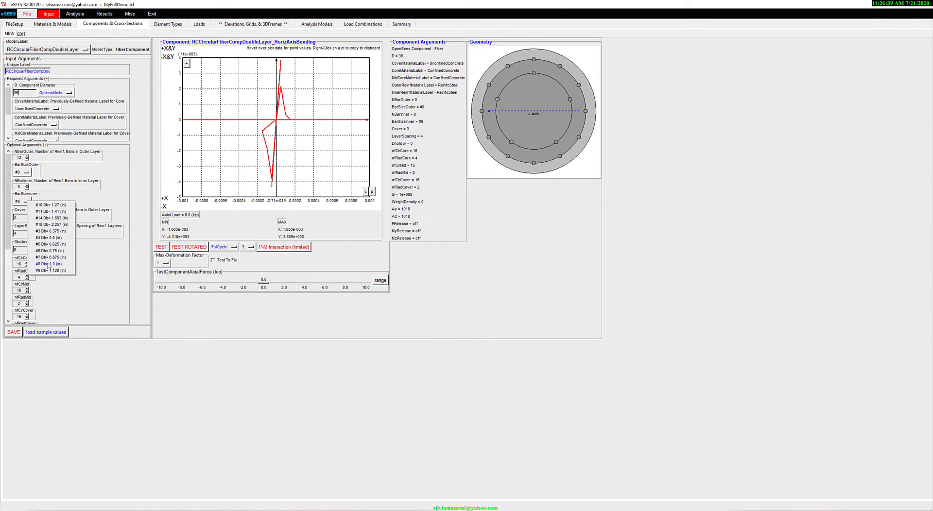
left_click(47, 238)
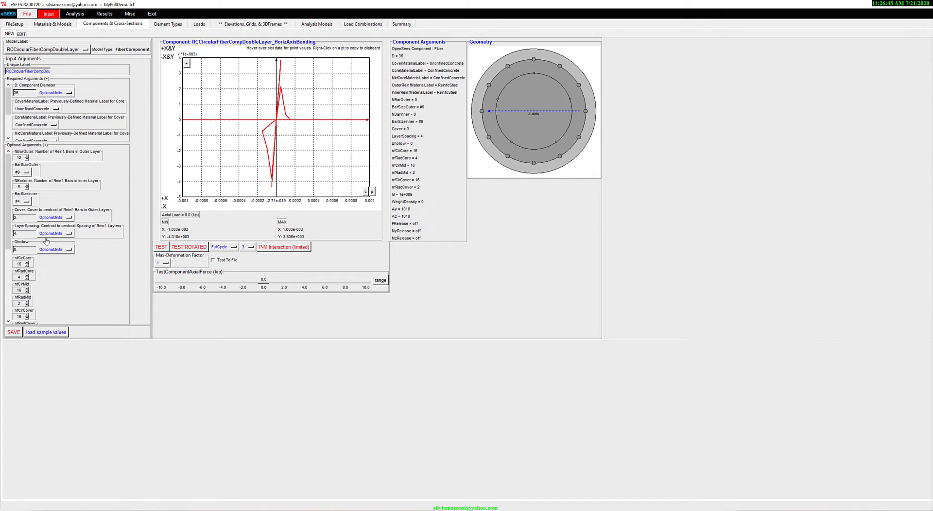
left_click(26, 202)
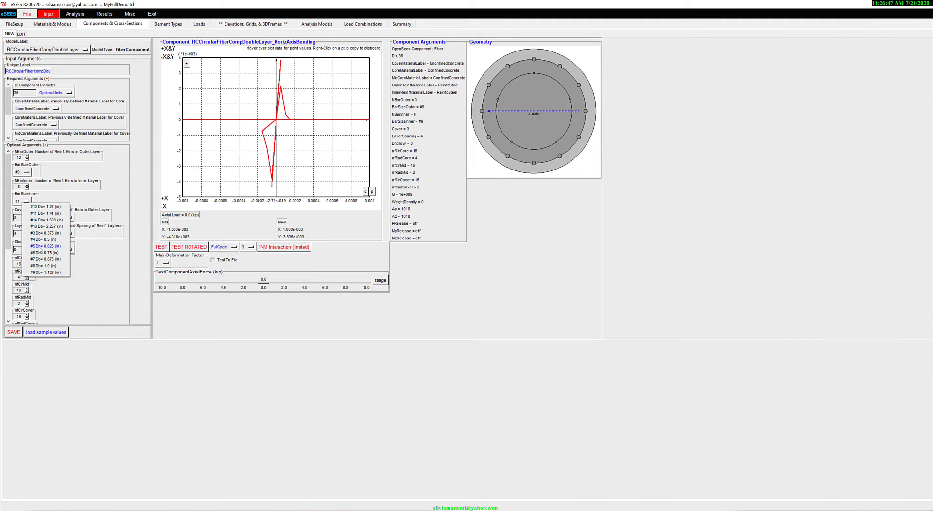
left_click(42, 252)
left_click(160, 247)
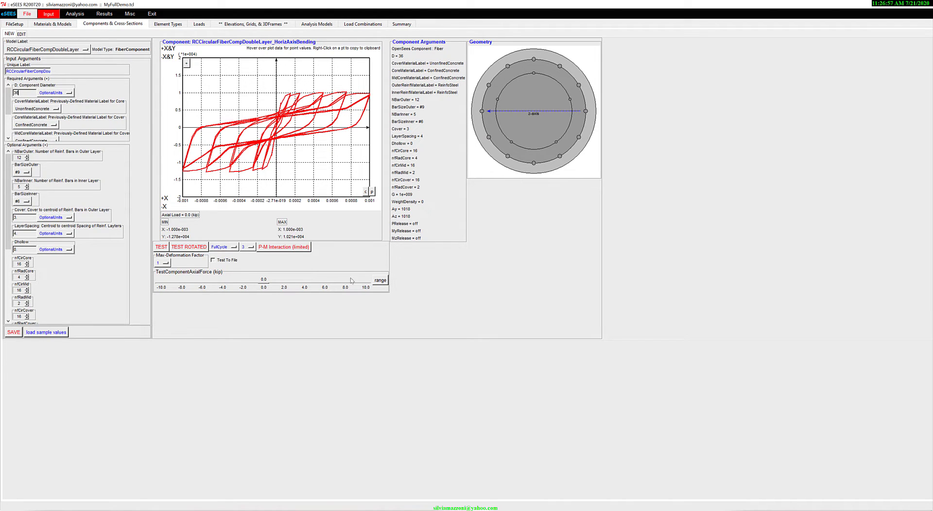
Step: Save the double-layer circular section as a component and save the input file
mouse_move(7, 225)
left_mouse_down()
mouse_move(7, 294)
mouse_move(17, 221)
left_mouse_up()
left_click(13, 333)
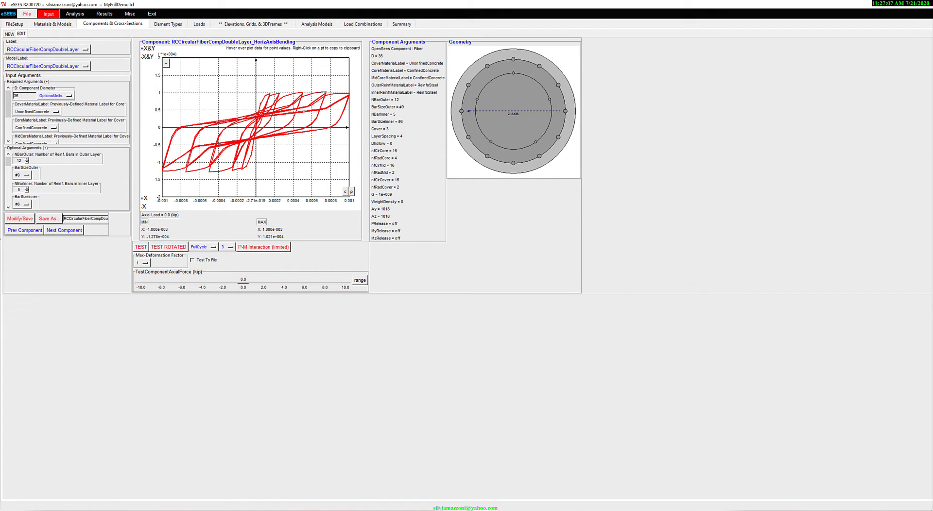
left_click(29, 15)
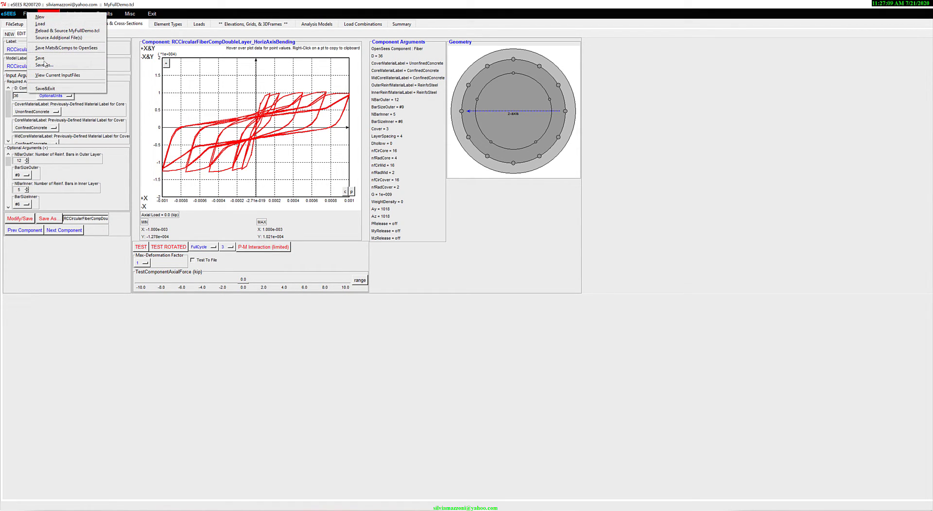
left_click(39, 58)
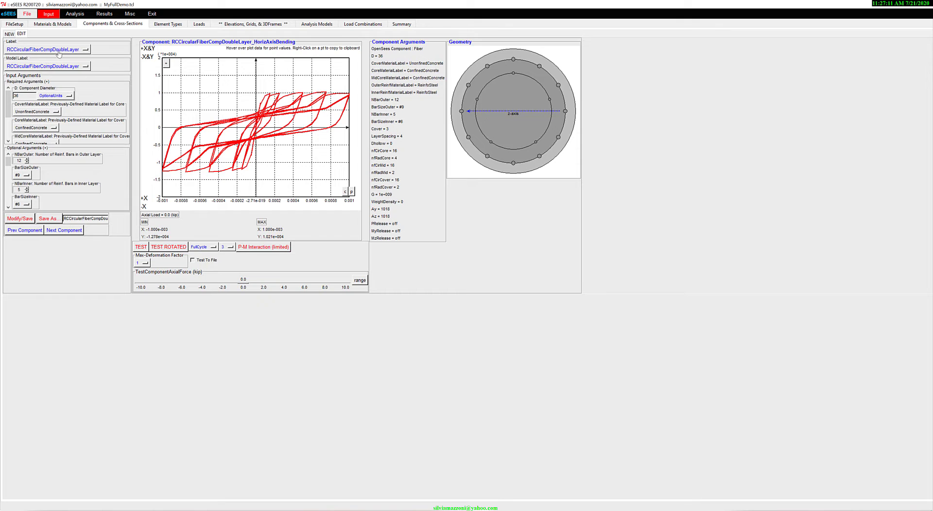
Step: Create and save a new load of type Model labelled LiveLoad
left_click(167, 25)
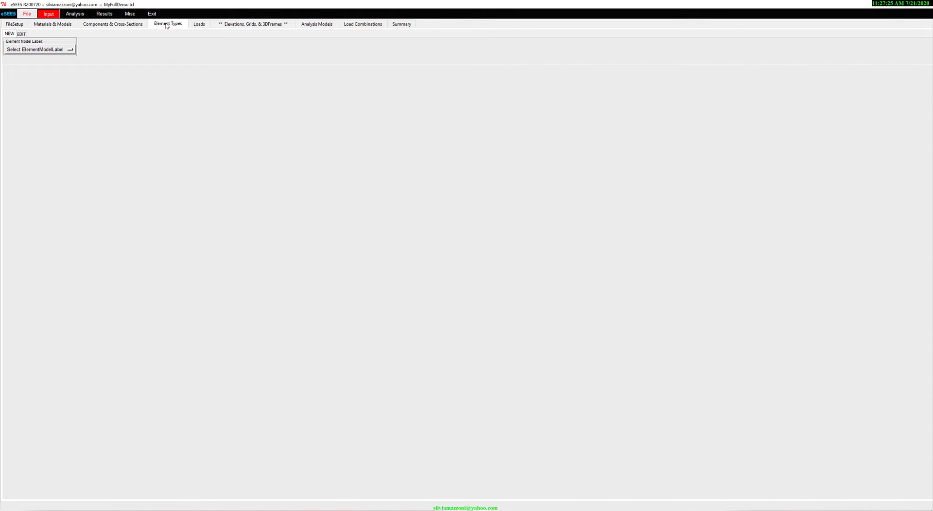
left_click(199, 25)
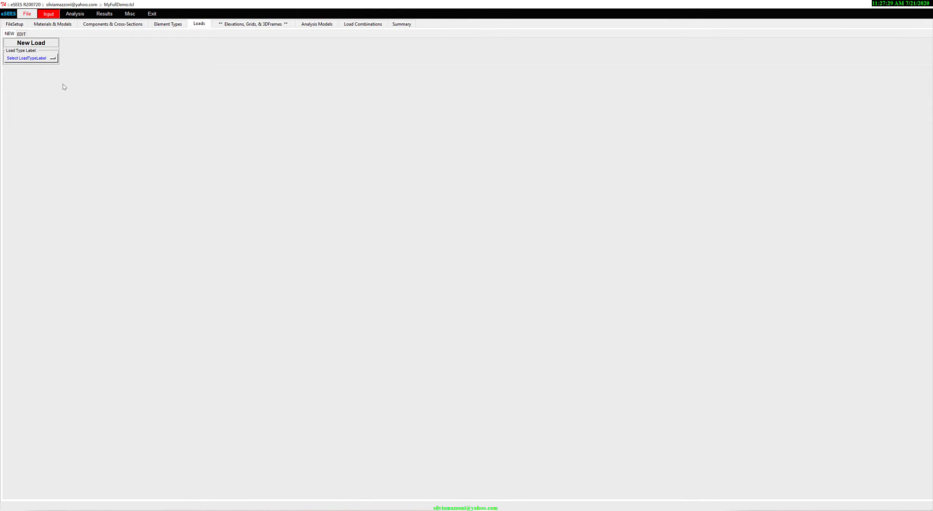
left_click(16, 59)
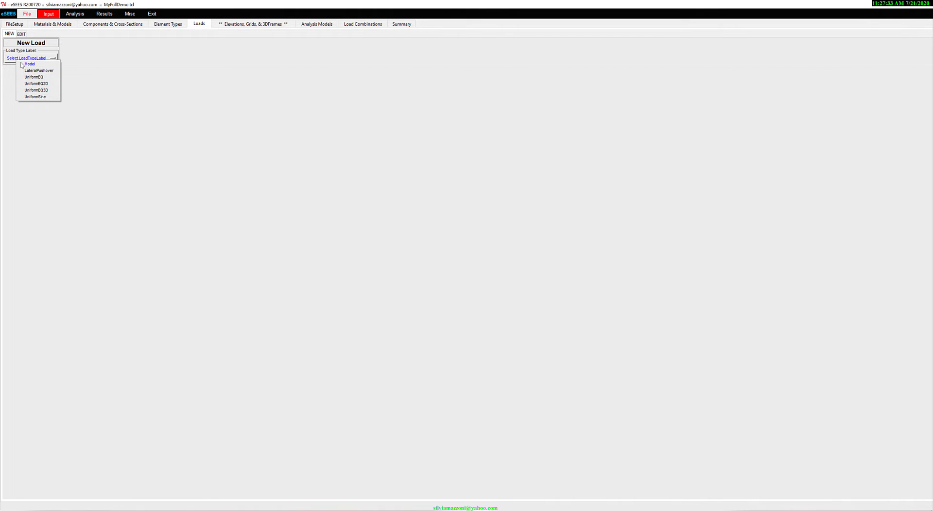
left_click(29, 65)
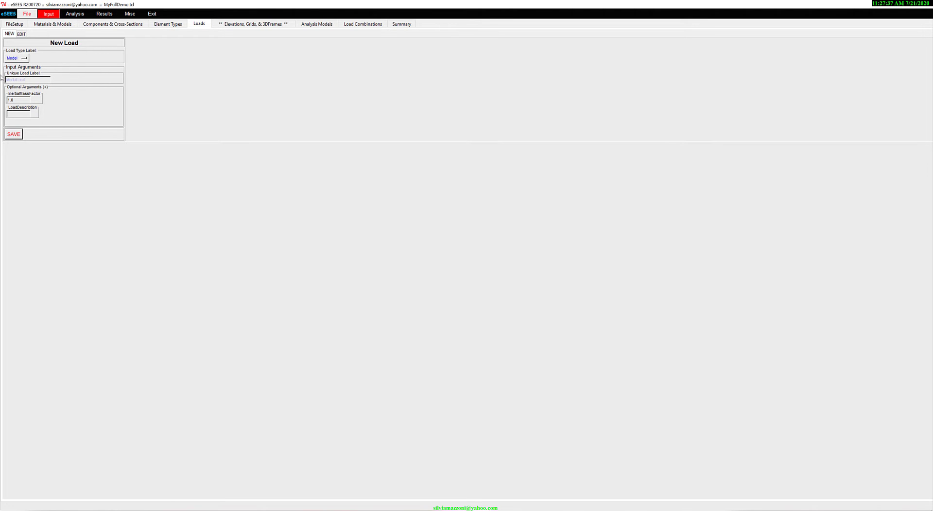
type("LN")
left_click(14, 136)
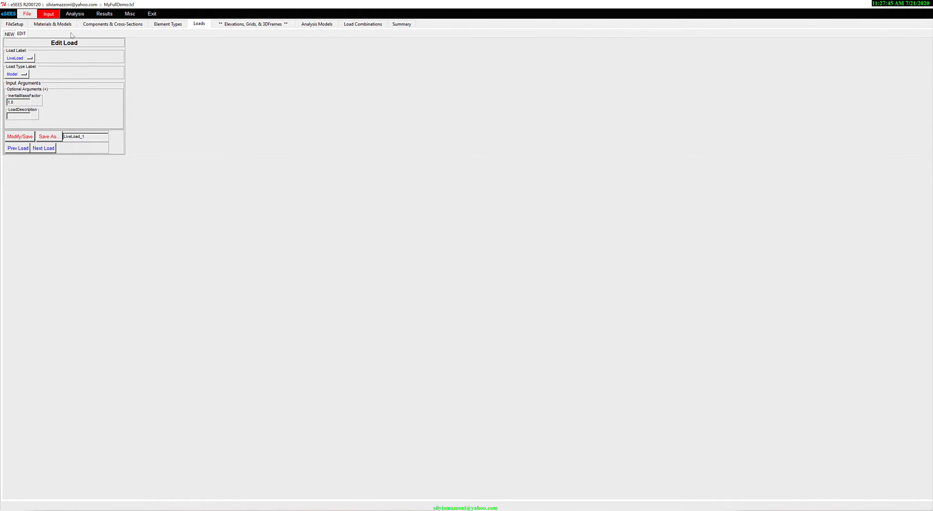
left_click(10, 34)
left_click(24, 59)
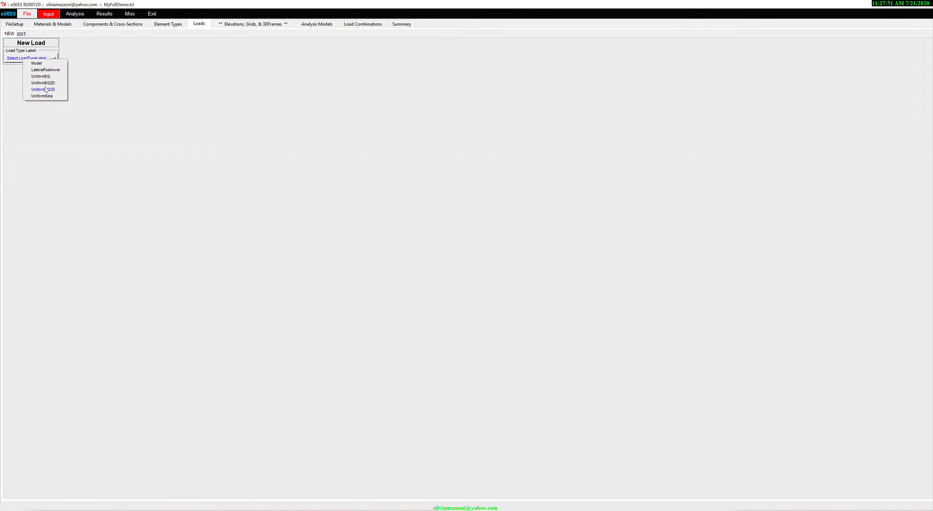
Step: Start a new model of type Elevation for the frame
left_click(232, 27)
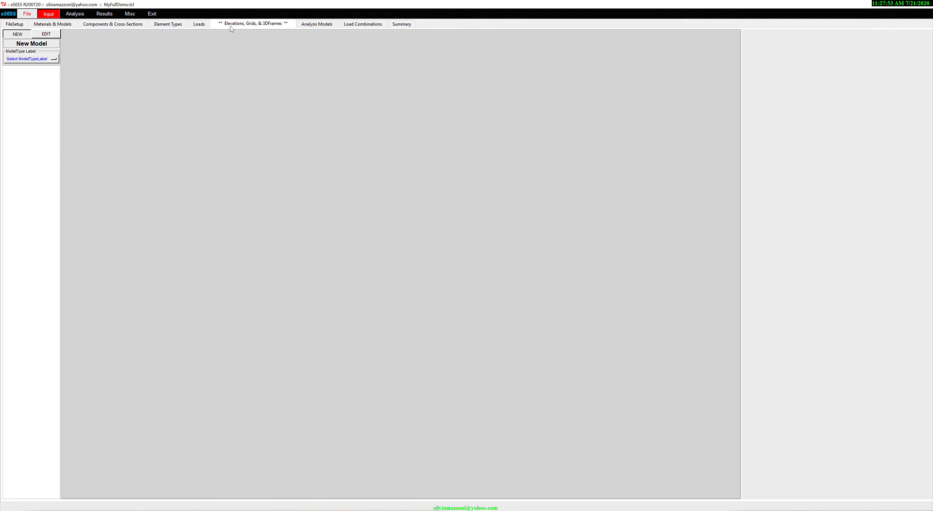
left_click(17, 60)
left_click(33, 62)
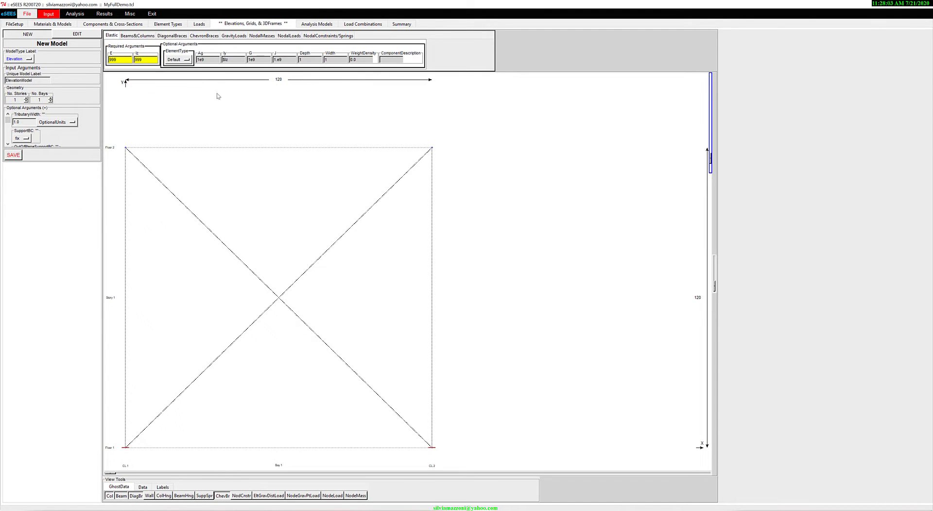
Step: Set both the bay width and the story height of the elevation to 80
left_click(280, 79)
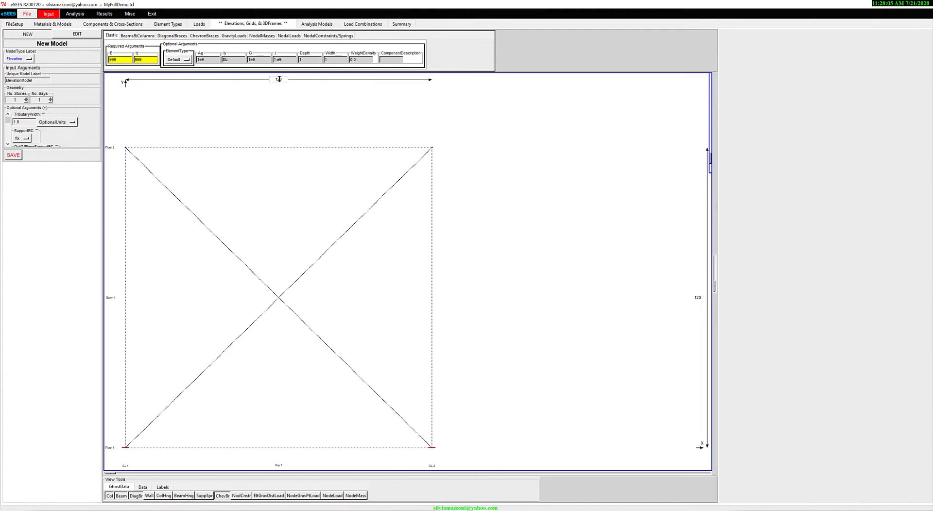
key("BackSpace")
key("BackSpace")
type("8")
key("Return")
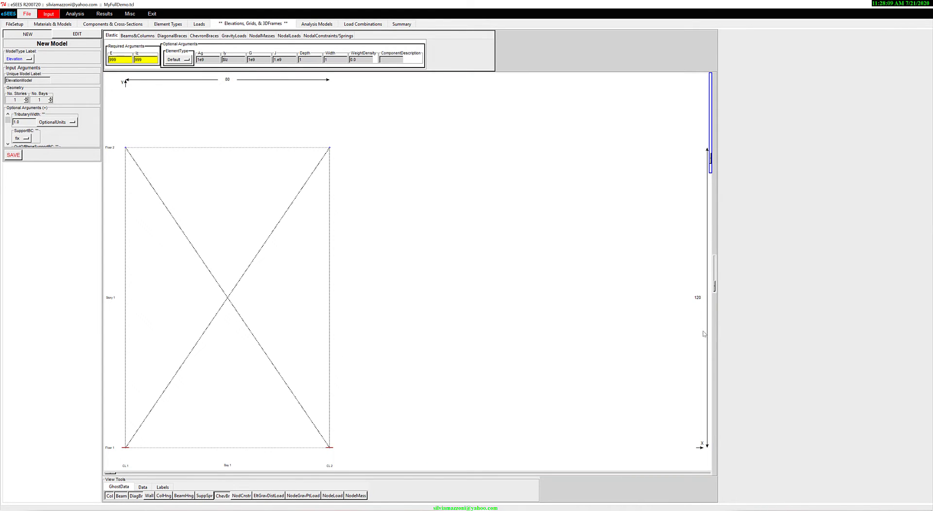
left_click(703, 298)
key("BackSpace")
key("BackSpace")
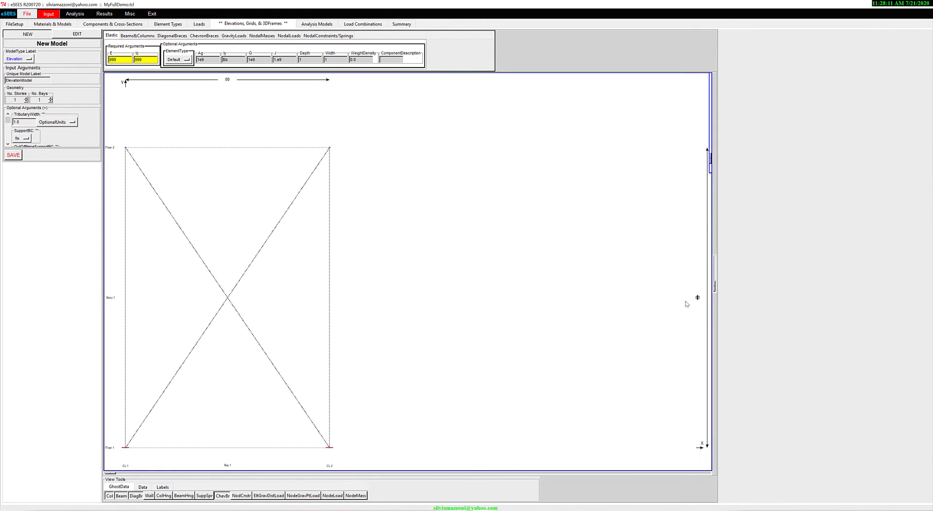
type("8")
key("Return")
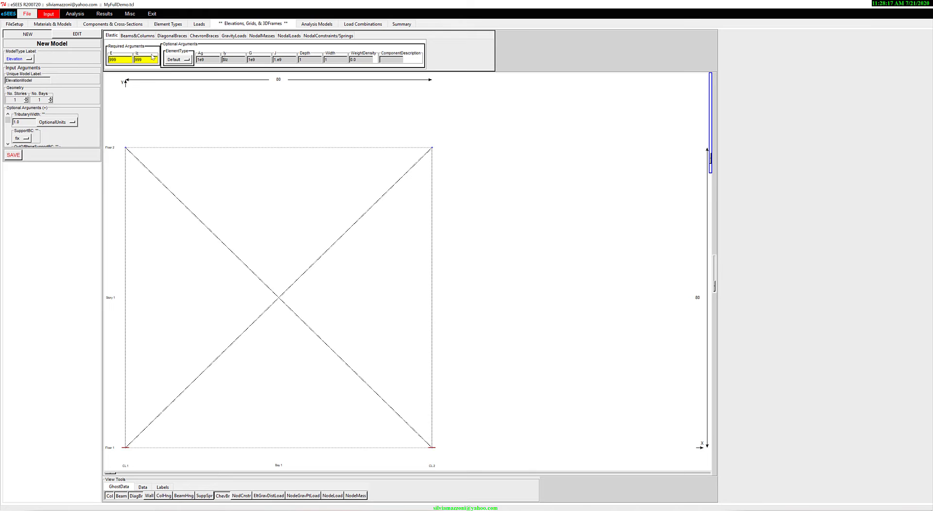
Step: Assign the RCCircularFiberCompDoubleLayer component to the column on line CL 1
left_click(137, 36)
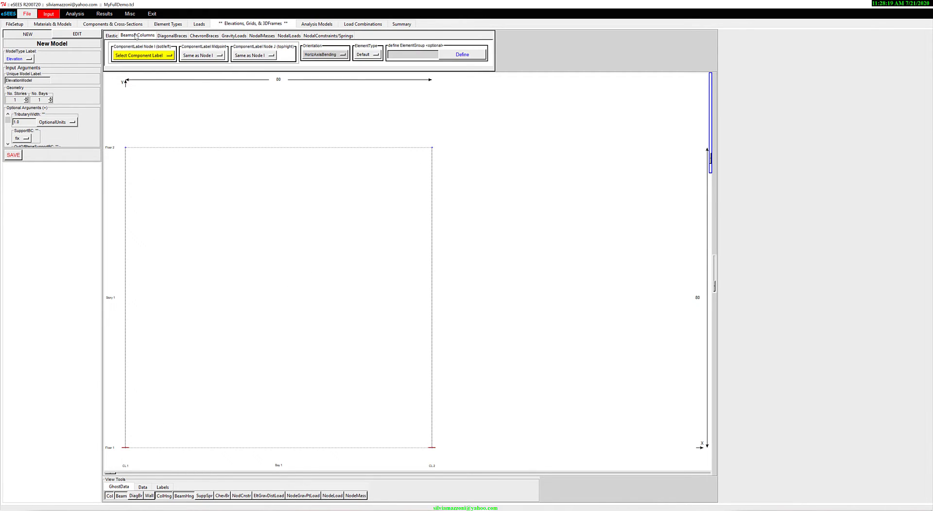
left_click(133, 57)
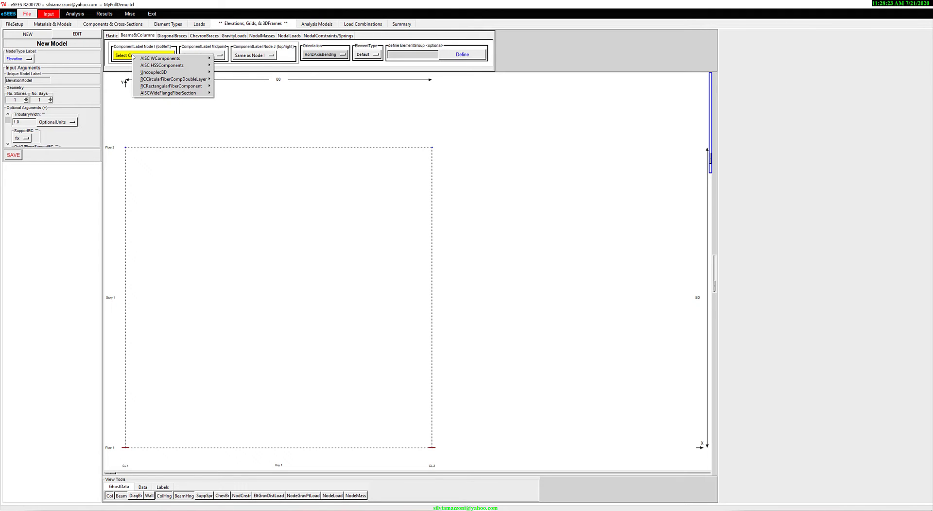
mouse_move(182, 80)
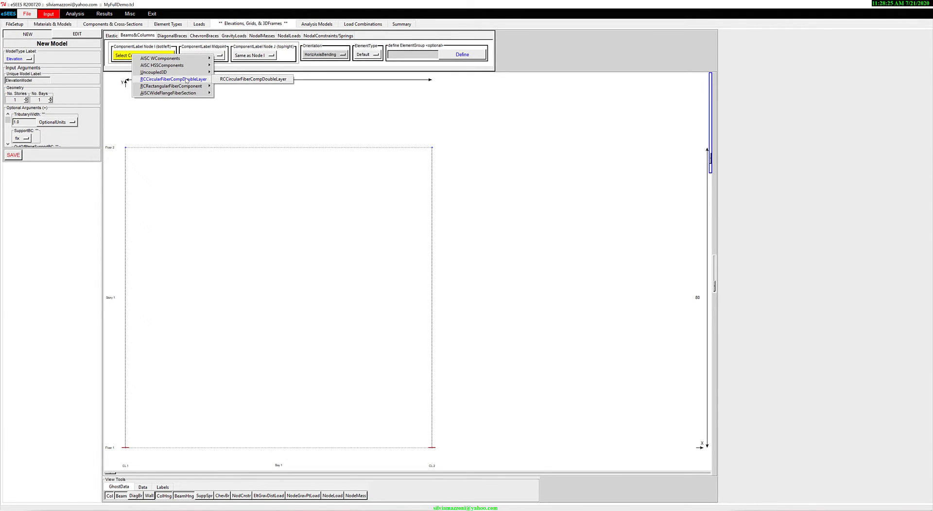
left_click(224, 79)
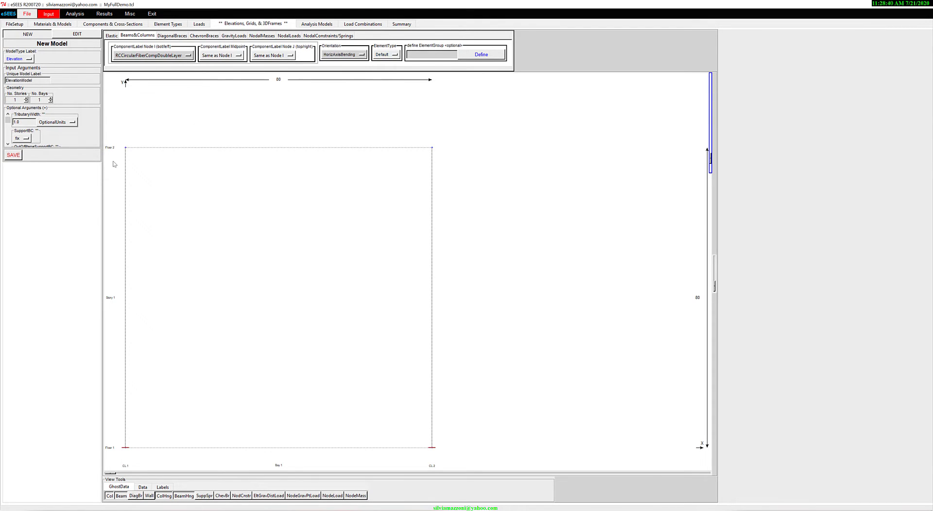
left_click(125, 181)
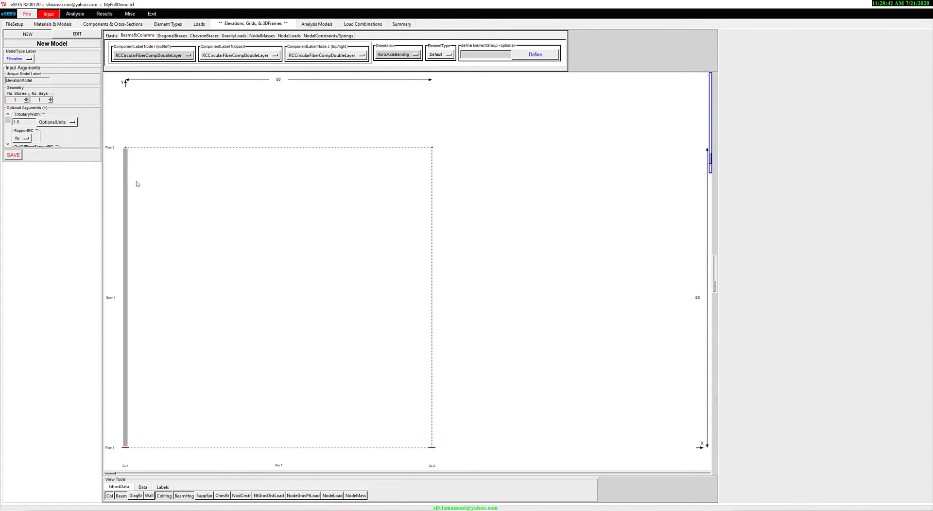
Step: Choose RCRectangularFiberComponent for node I, midpoint and node J, and assign it to the column on line CL 2
left_click(146, 56)
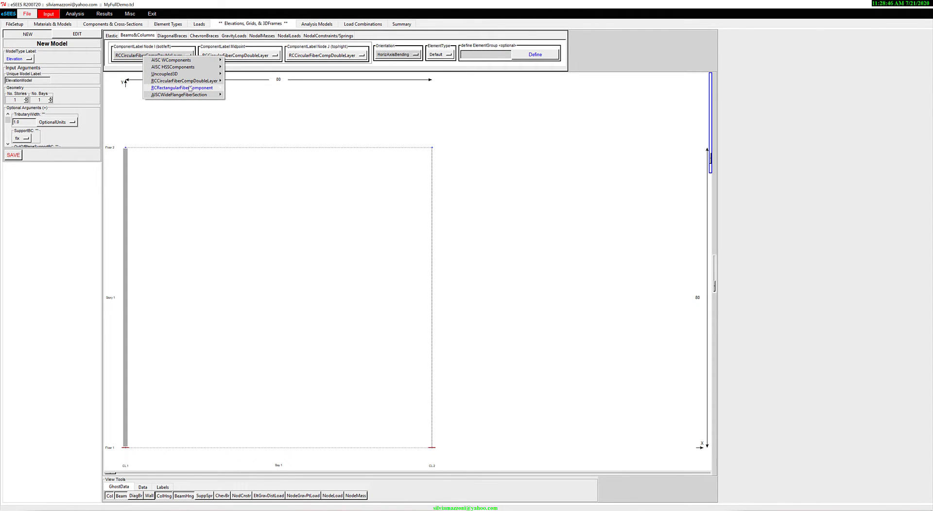
mouse_move(192, 88)
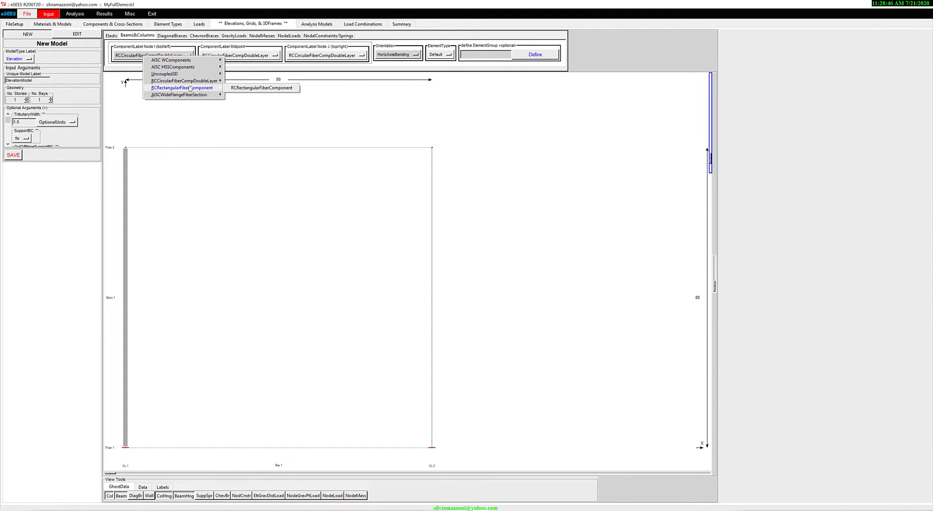
left_click(250, 88)
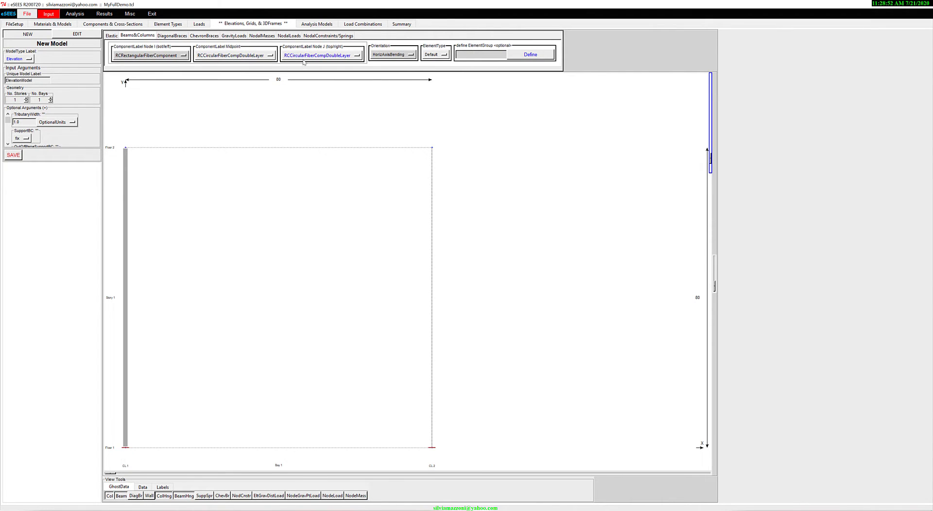
left_click(243, 56)
mouse_move(297, 90)
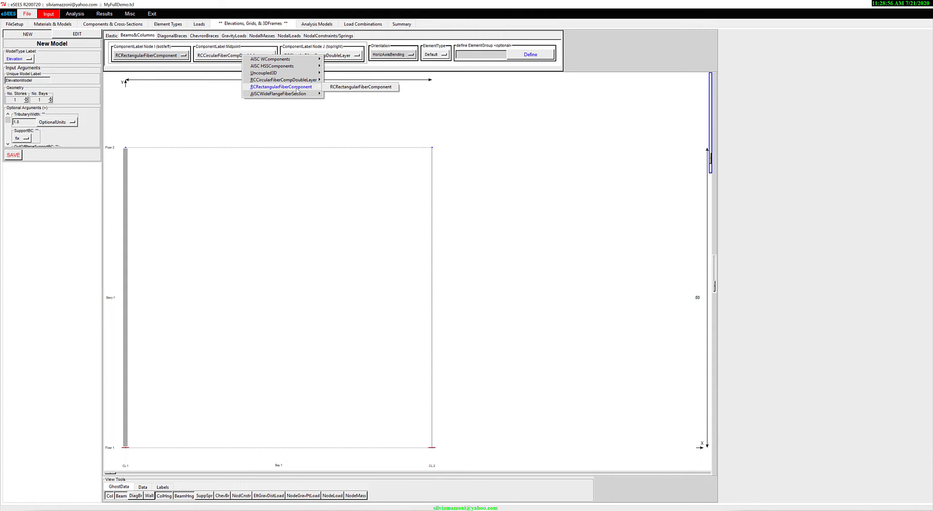
left_click(360, 86)
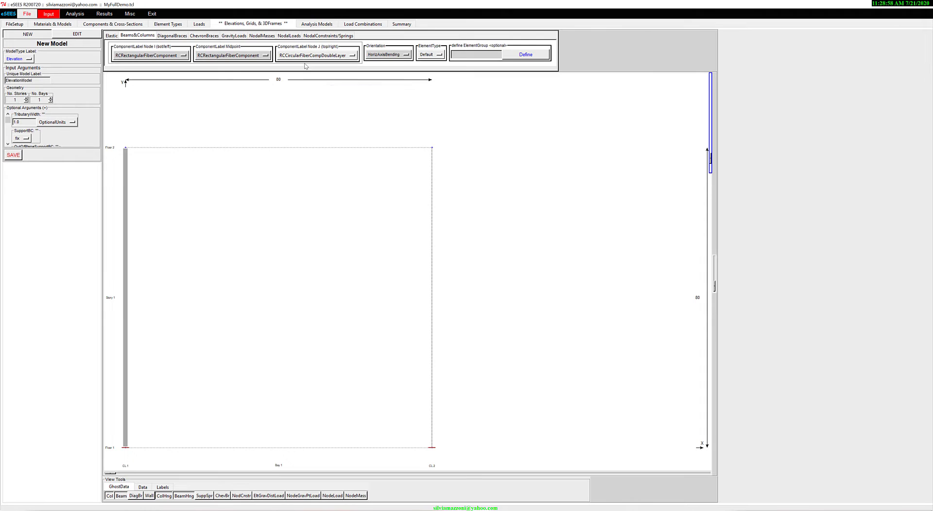
left_click(305, 57)
mouse_move(360, 88)
left_click(411, 89)
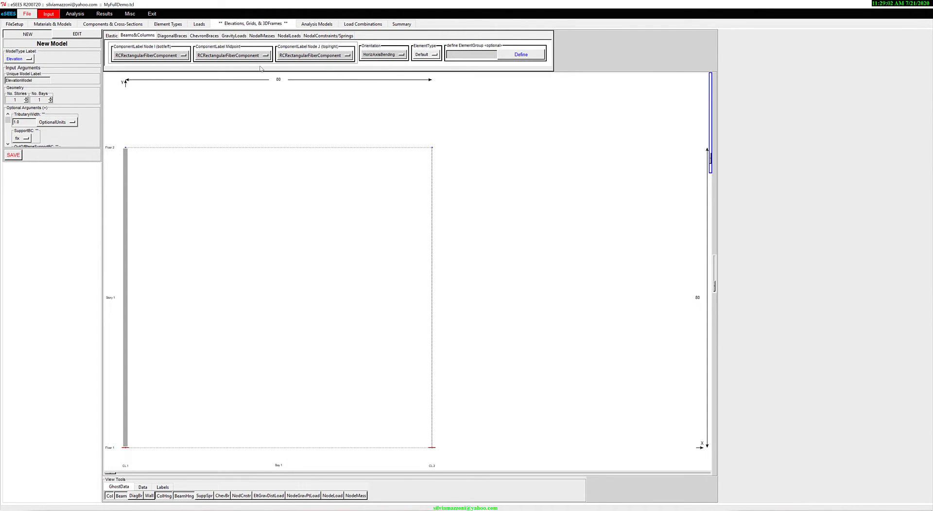
left_click(432, 275)
Step: Choose W30X326 for node I, midpoint and node J, and assign it to the Floor 2 beam
left_click(148, 55)
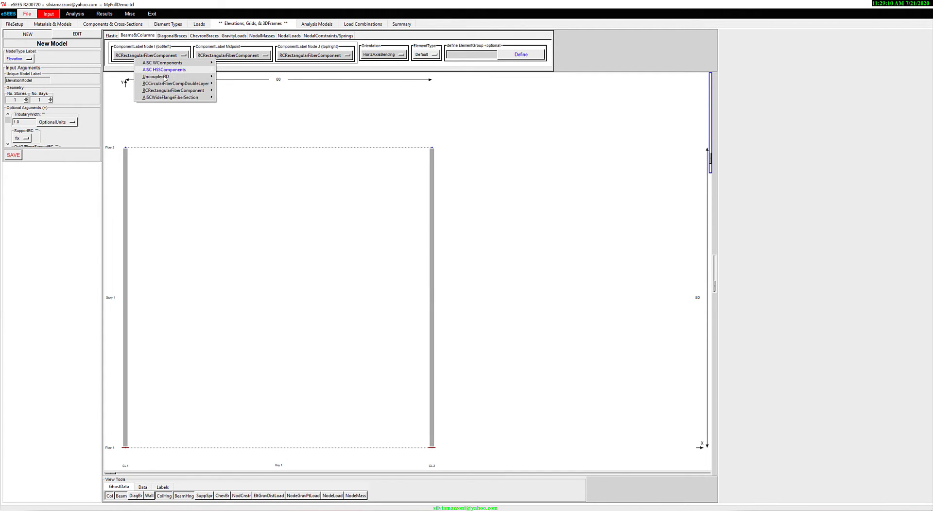
mouse_move(180, 99)
left_click(231, 98)
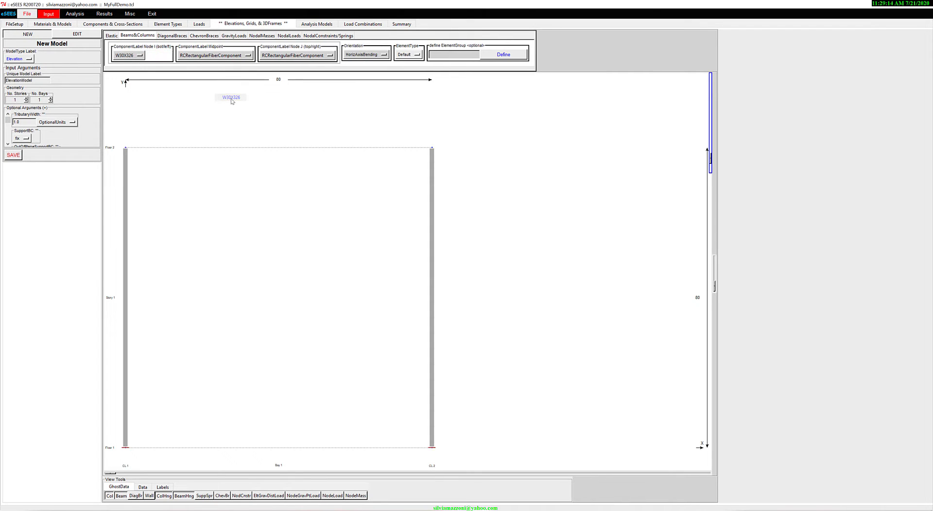
left_click(204, 56)
mouse_move(230, 96)
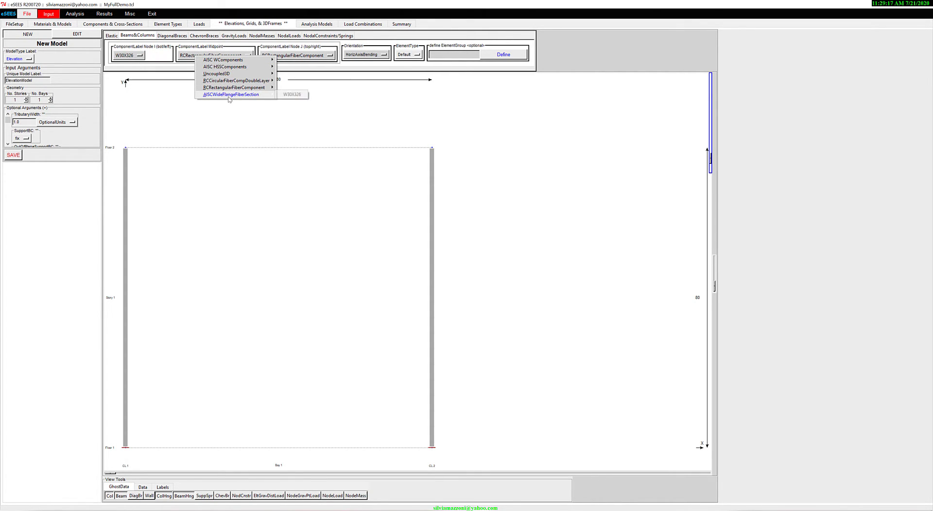
left_click(290, 95)
left_click(291, 56)
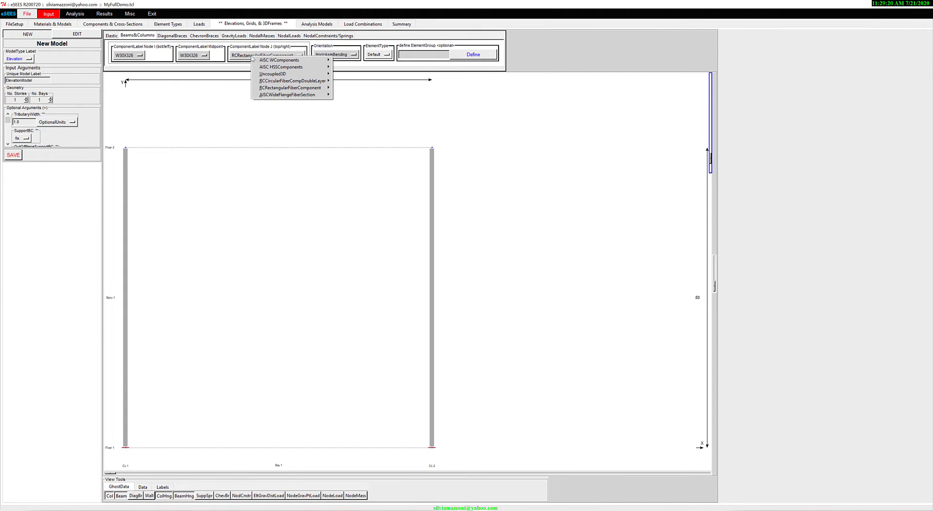
mouse_move(265, 95)
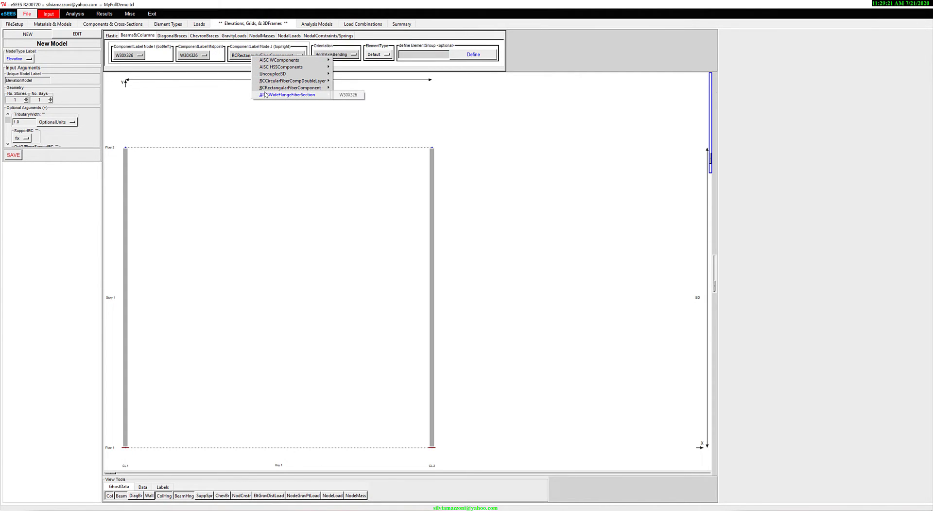
left_click(347, 95)
left_click(311, 149)
left_click(311, 148)
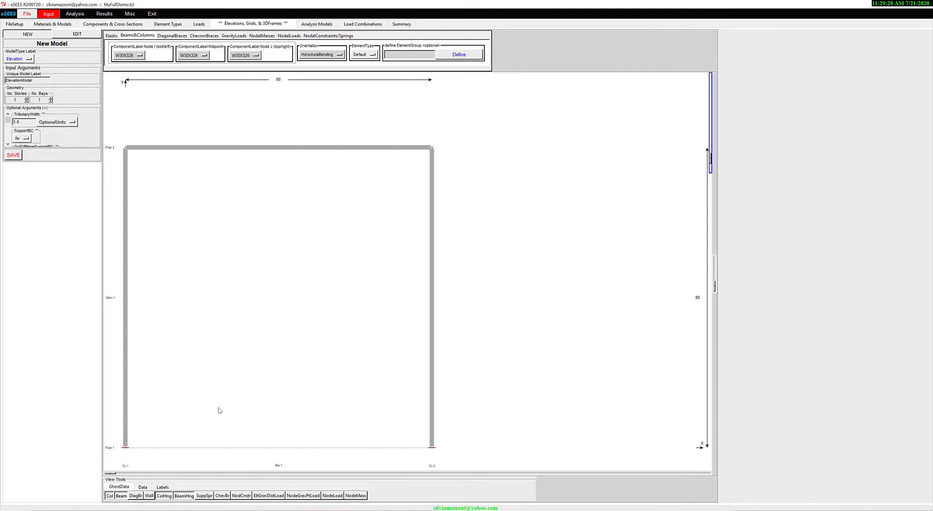
Step: Display the element type and component labels on the elevation's members
left_click(164, 487)
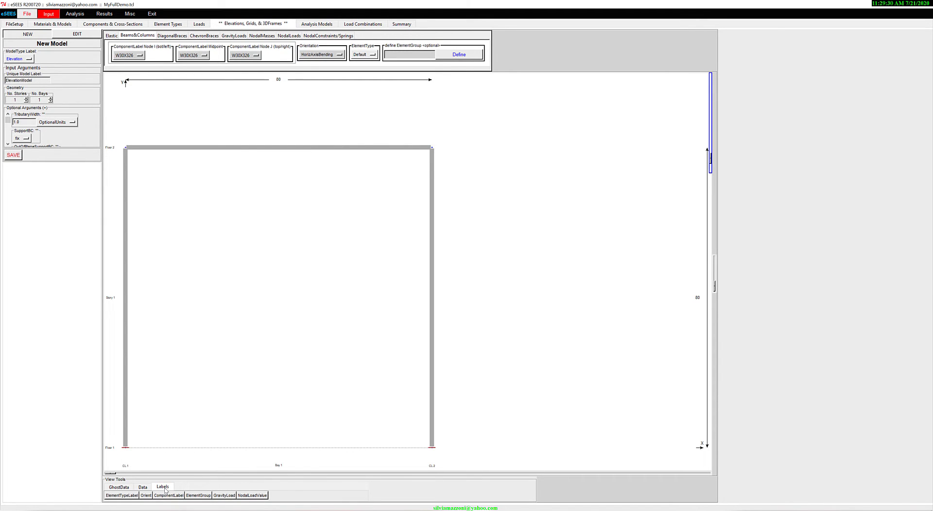
left_click(121, 496)
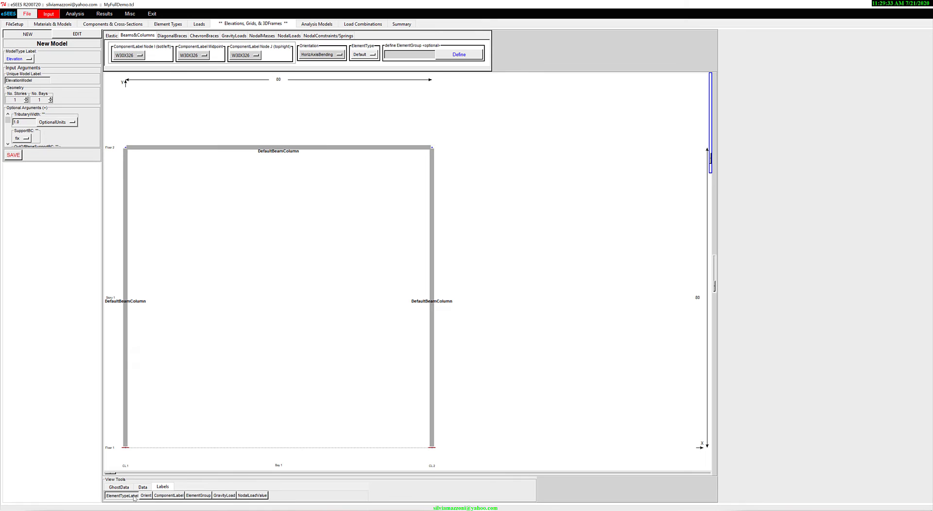
left_click(170, 496)
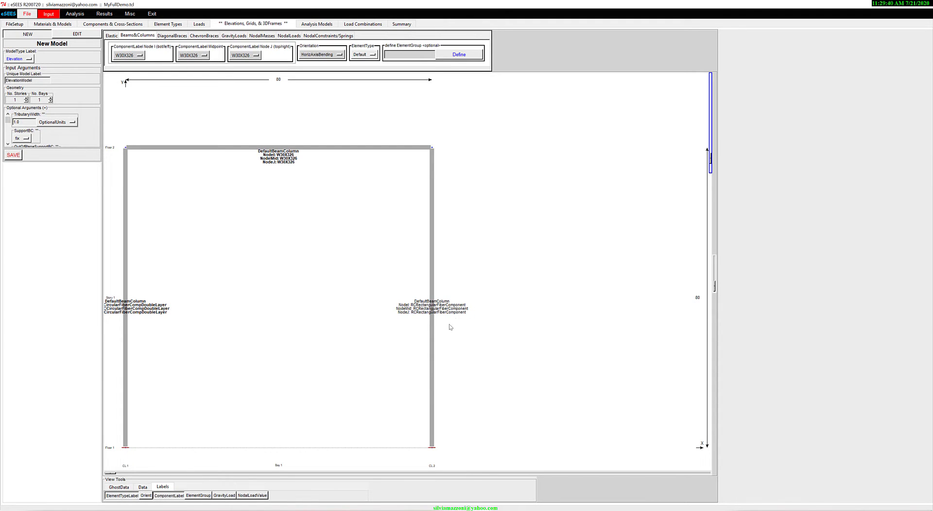
Step: Reselect W30X326 as the beam's midpoint component directly from its label in the elevation drawing
left_click(296, 159)
left_click(292, 156)
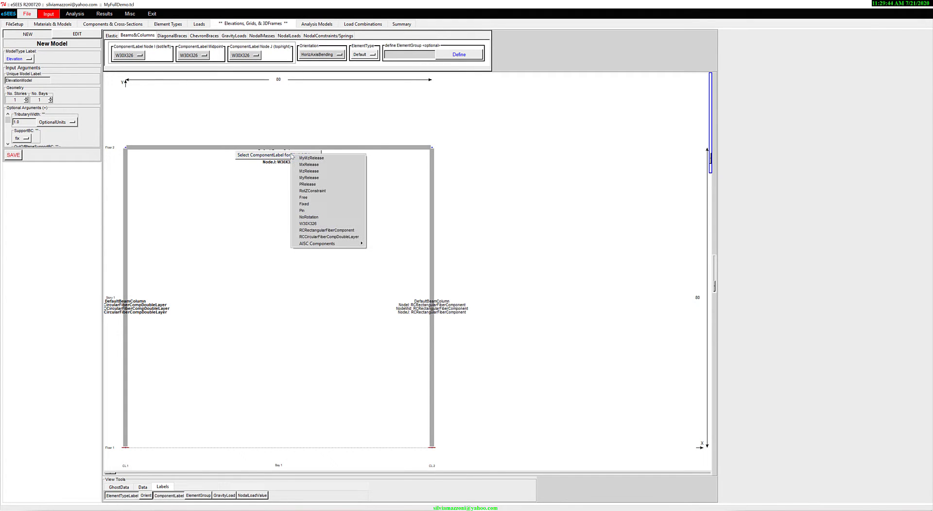
left_click(220, 229)
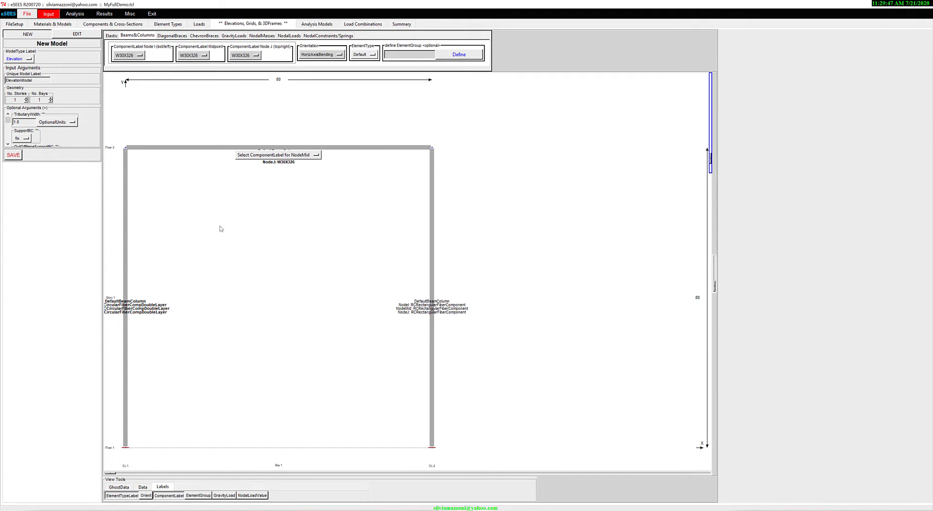
left_click(285, 155)
mouse_move(340, 245)
mouse_move(334, 247)
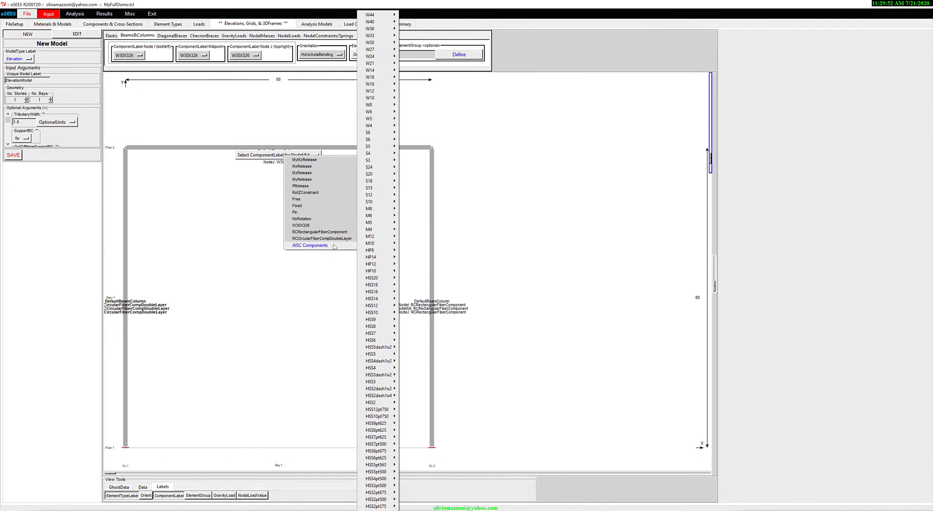
left_click(292, 225)
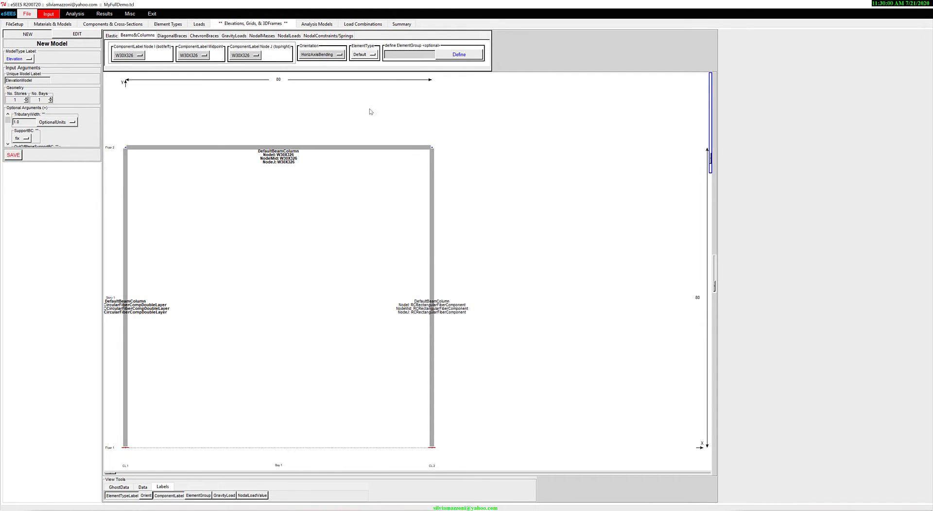
Step: Assign the DefaultGravity distributed load of 10 to the Floor 2 beam
left_click(323, 56)
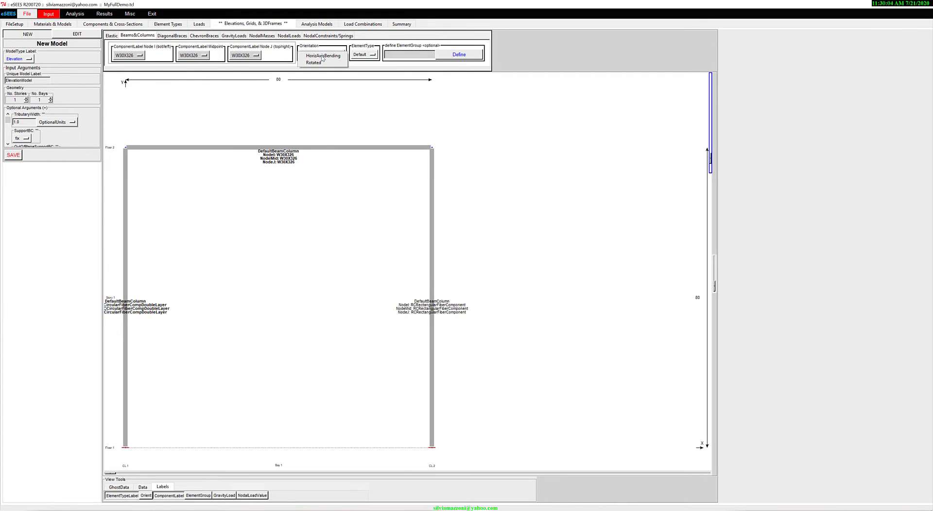
left_click(170, 36)
left_click(234, 36)
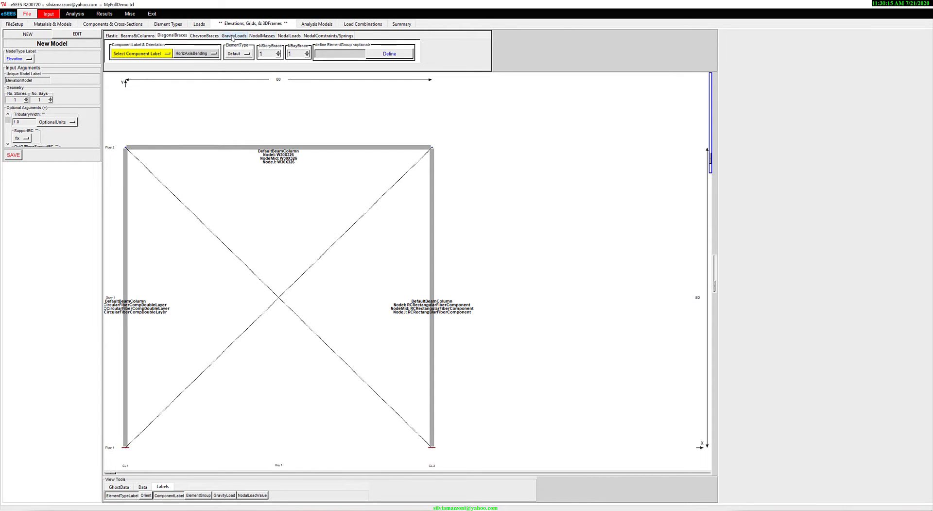
left_click(263, 144)
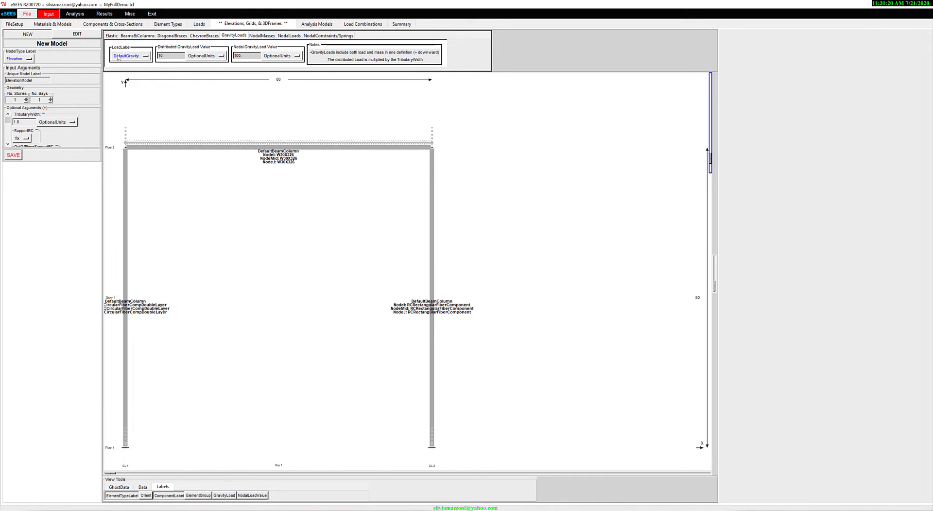
left_click(208, 144)
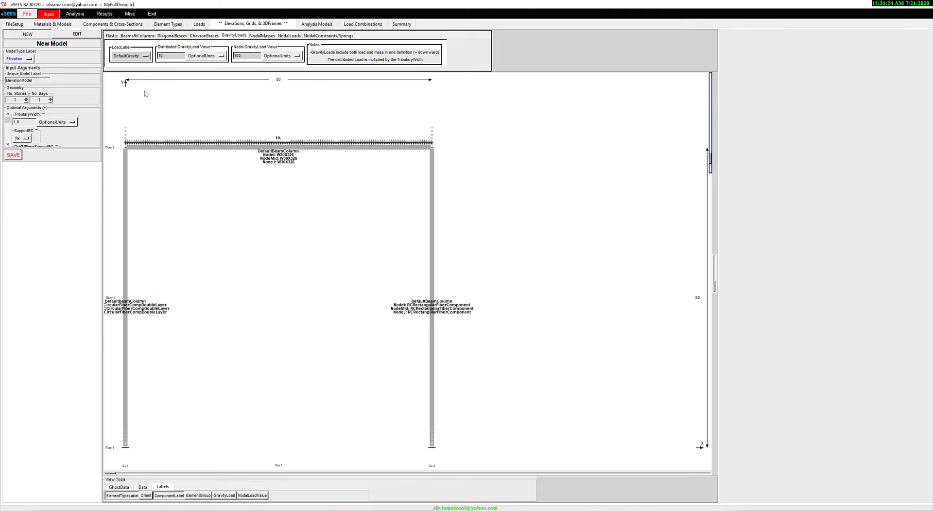
Step: Apply the LiveLoad nodal gravity load of 100 at the tops of both columns and save the elevation model
left_click(129, 56)
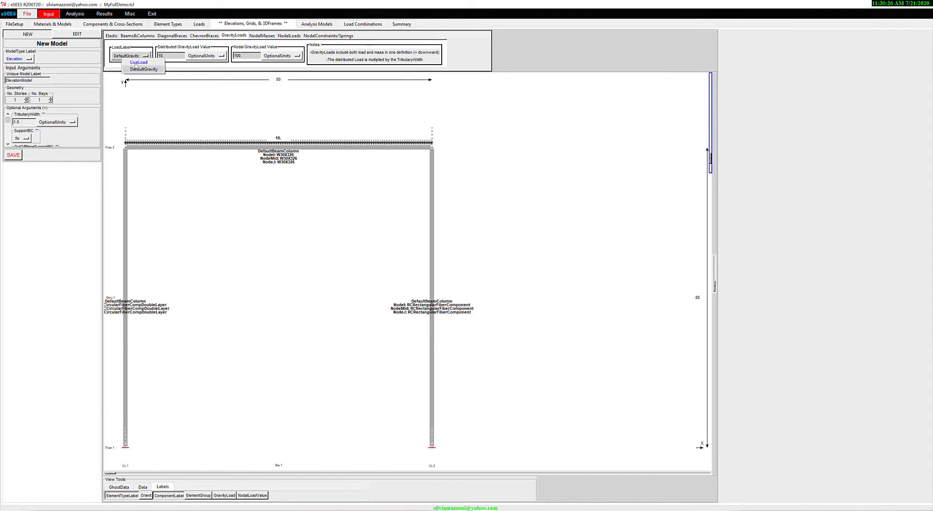
left_click(138, 63)
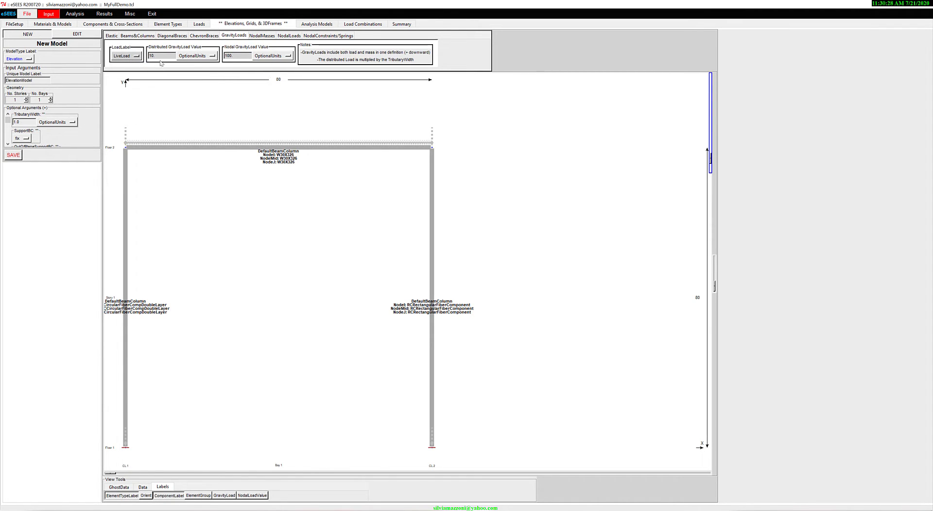
left_click(126, 134)
left_click(432, 136)
left_click(13, 155)
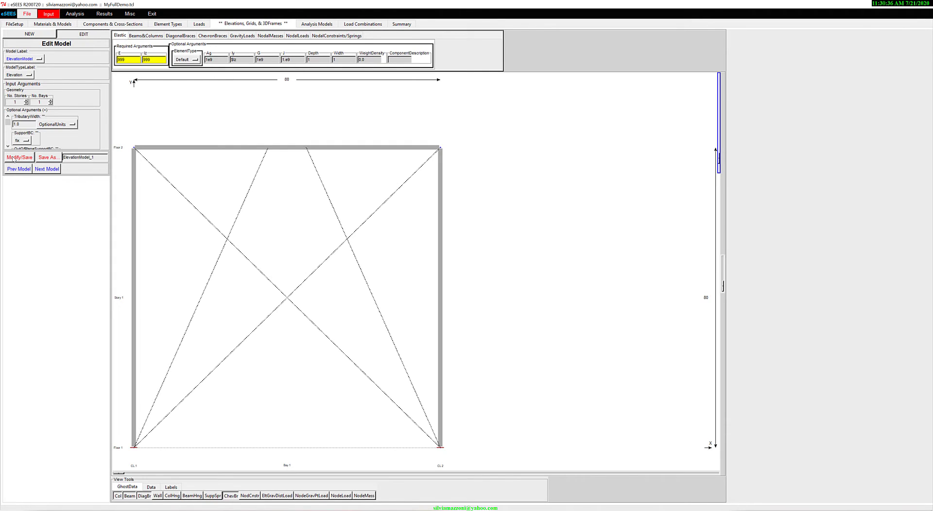
Step: Leave the saved elevation and start a new model of type Grid
left_click(41, 36)
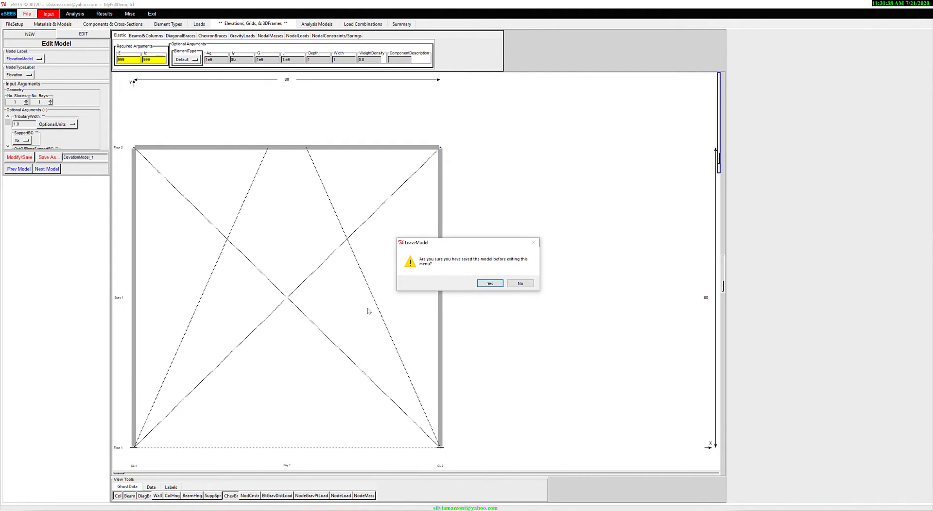
left_click(494, 284)
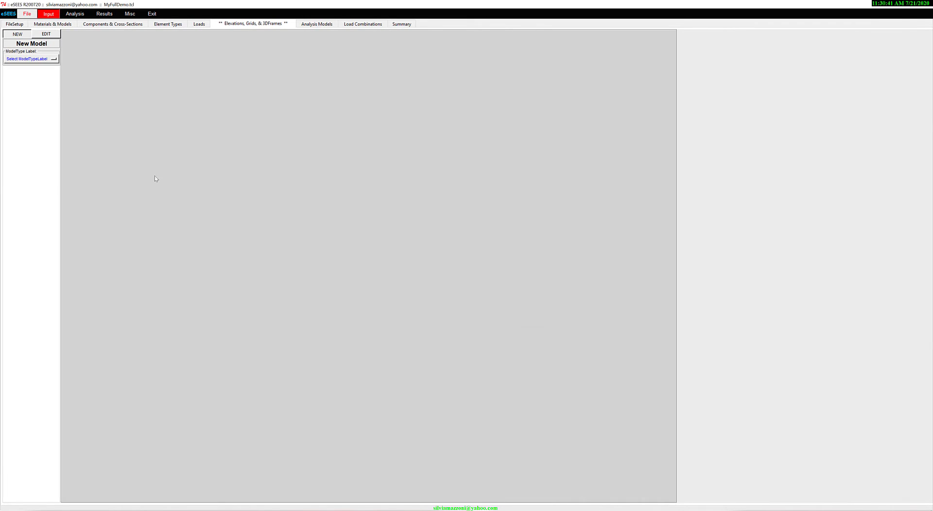
left_click(29, 59)
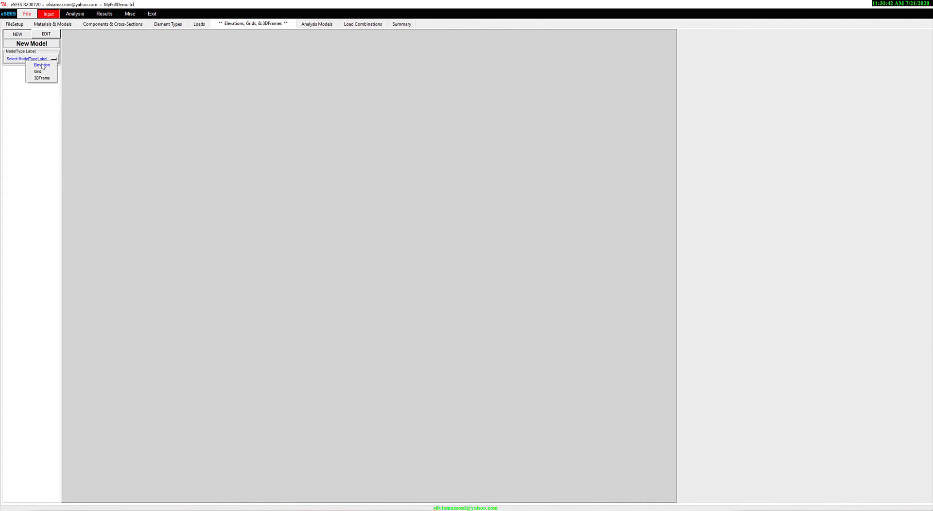
left_click(40, 72)
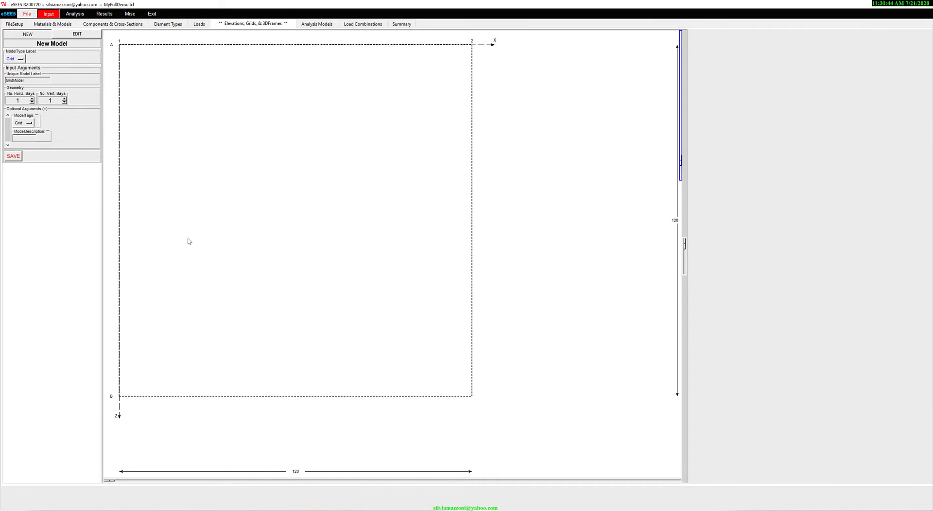
Step: Set both the horizontal and vertical bay dimensions of the grid to 80 and save the grid model
left_click(675, 222)
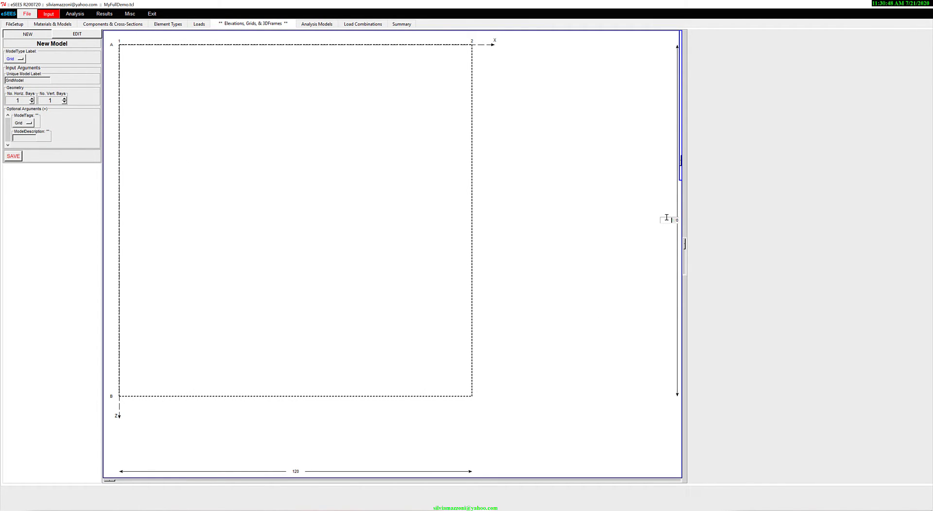
key("Return")
left_click(354, 471)
key("BackSpace")
key("BackSpace")
key("BackSpace")
type("80")
key("Return")
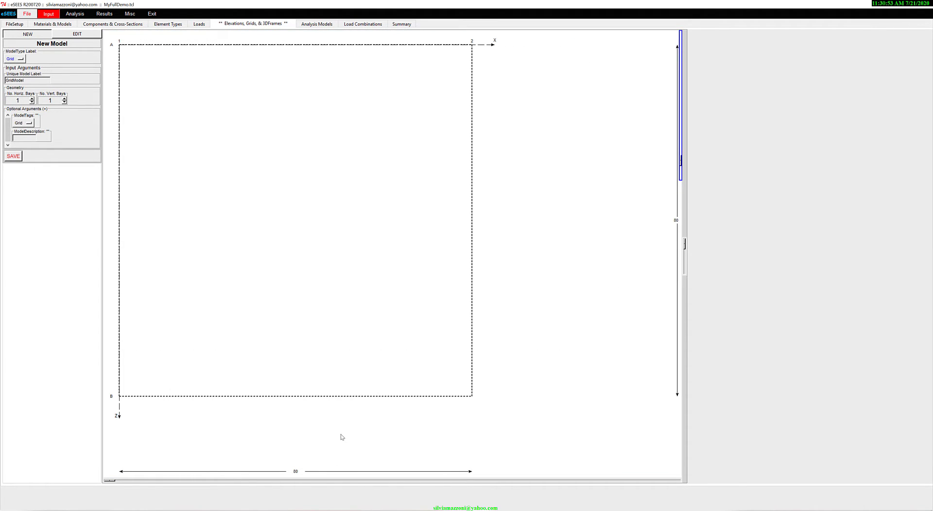
left_click(13, 156)
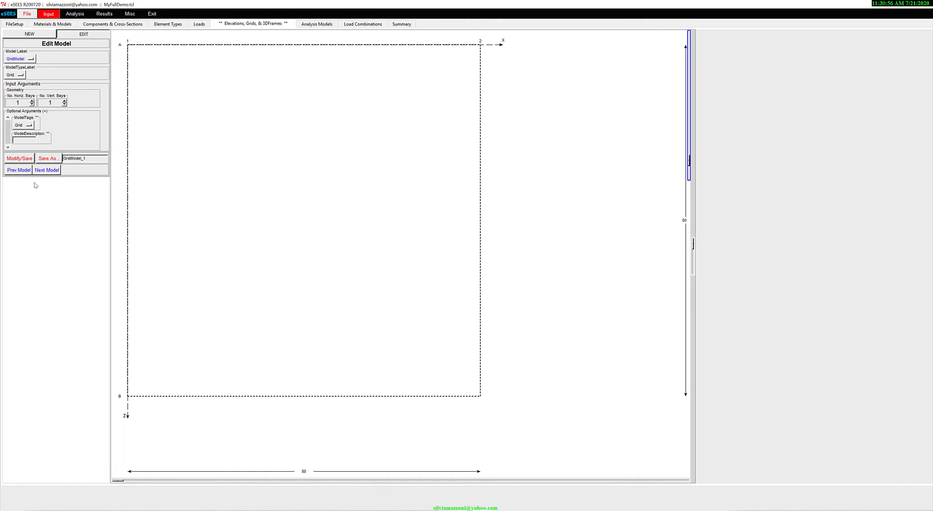
Step: Leave the saved grid and start a new model of type 3DFrame
left_click(11, 37)
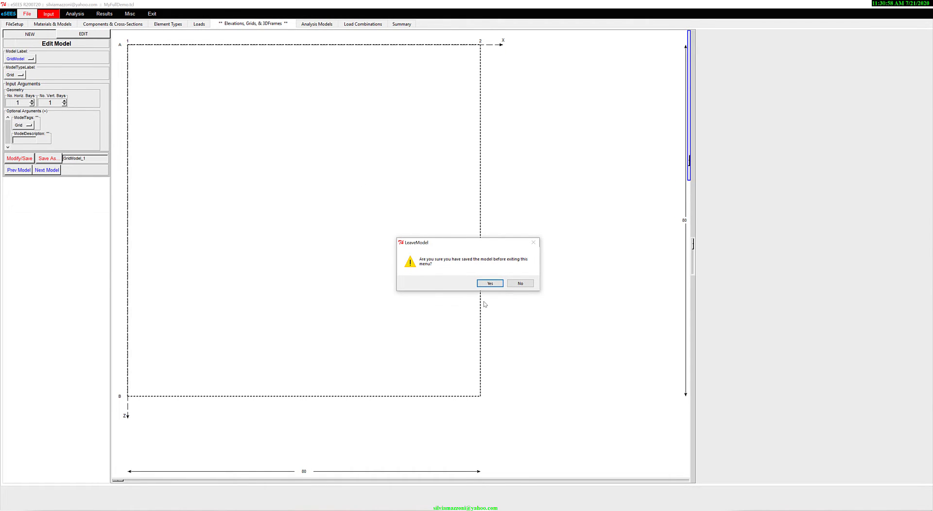
left_click(484, 284)
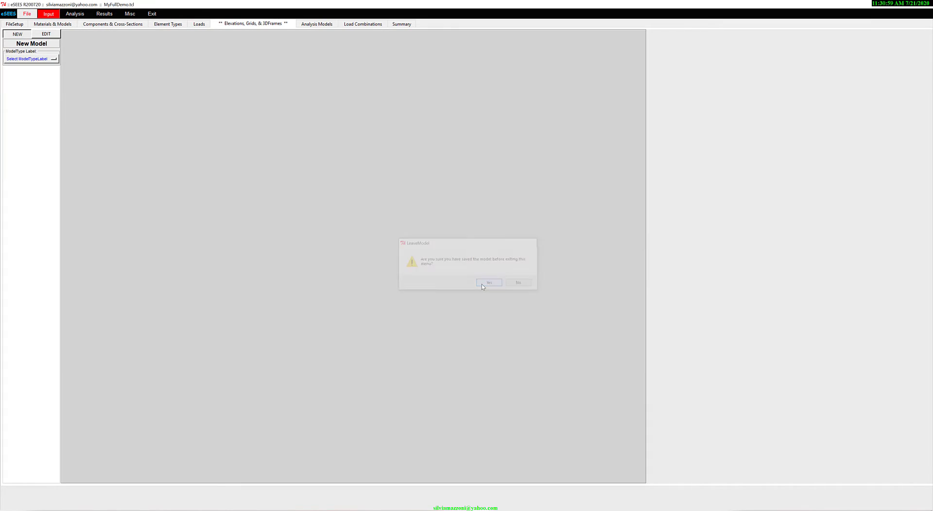
left_click(53, 59)
left_click(51, 80)
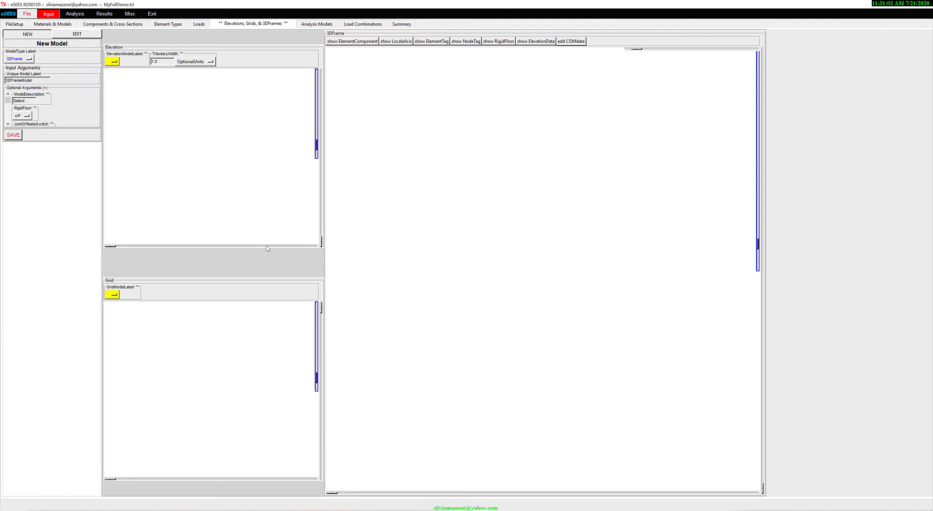
Step: Select GridModel as the grid and ElevationModel as the elevation for the 3D frame
left_click(113, 294)
left_click(123, 301)
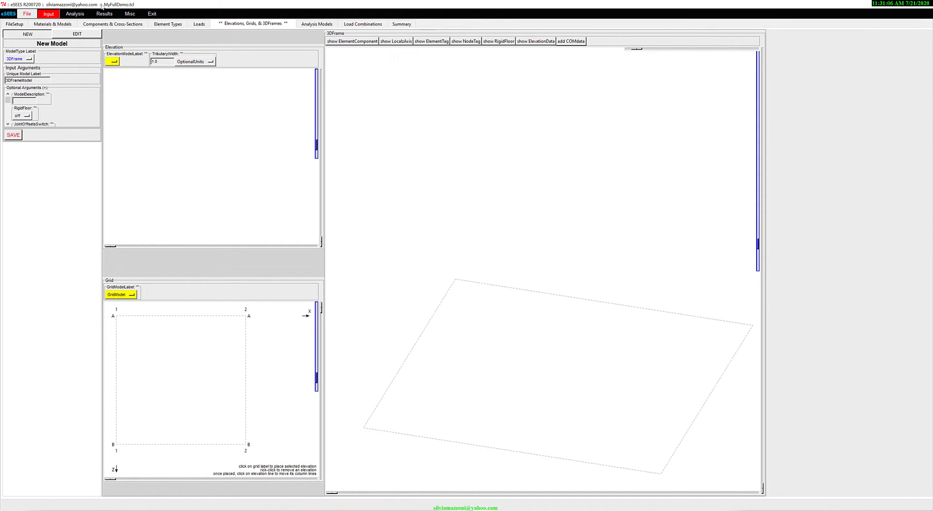
left_click(113, 62)
left_click(125, 69)
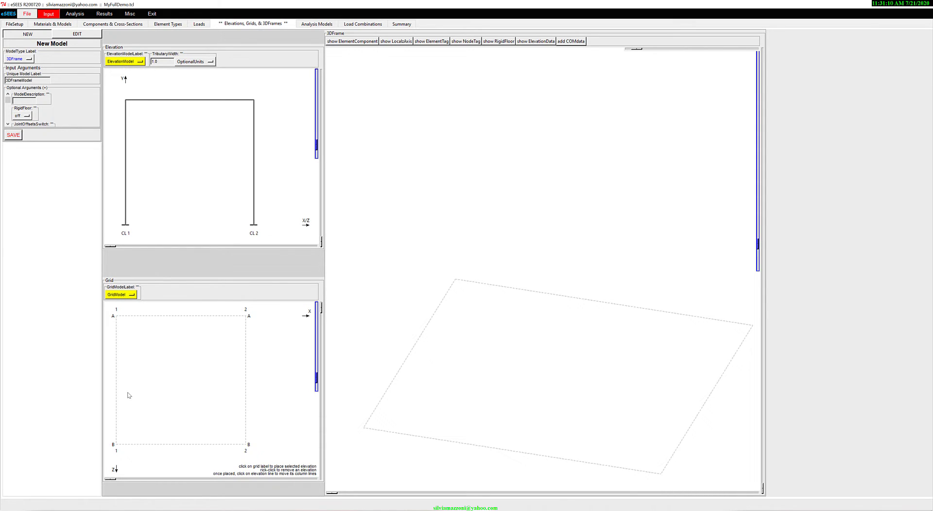
Step: Place the selected elevation on grid lines A, 1 and 2 of the 3D frame and set RigidFloor to all
left_click(114, 317)
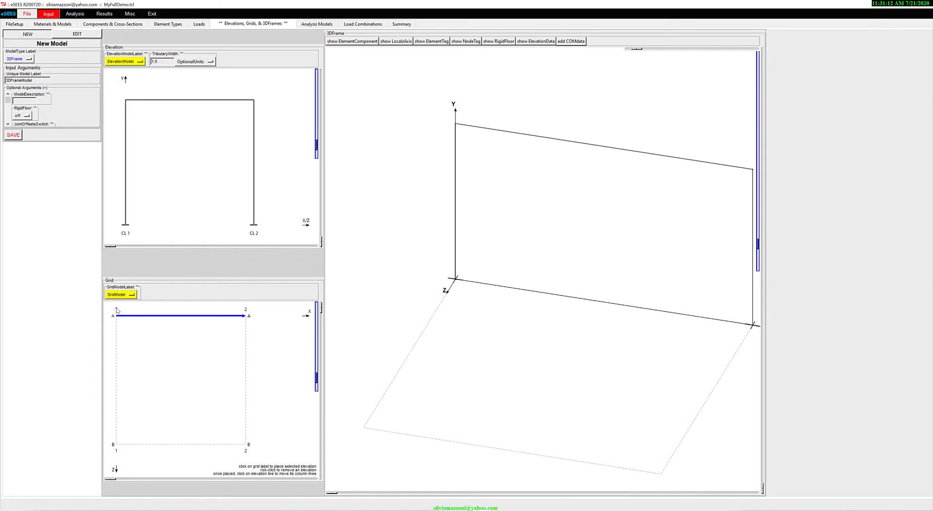
left_click(116, 309)
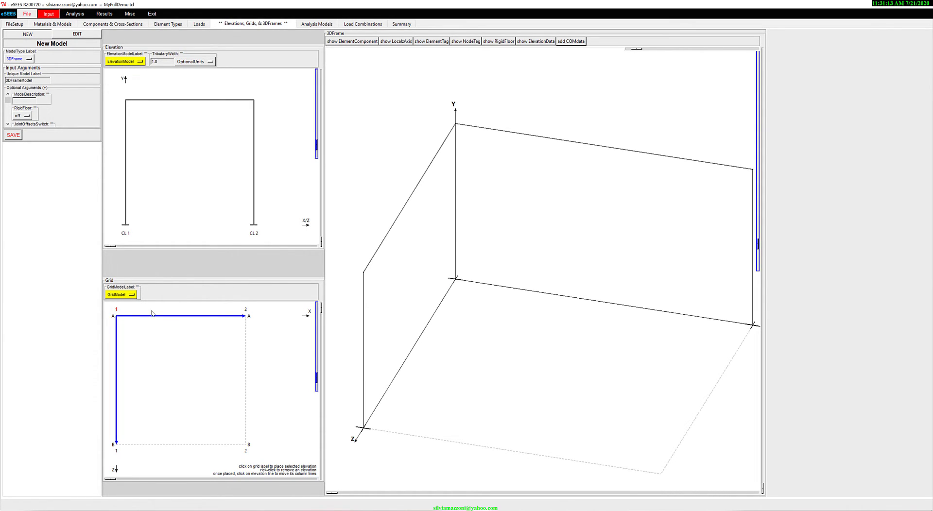
left_click(246, 309)
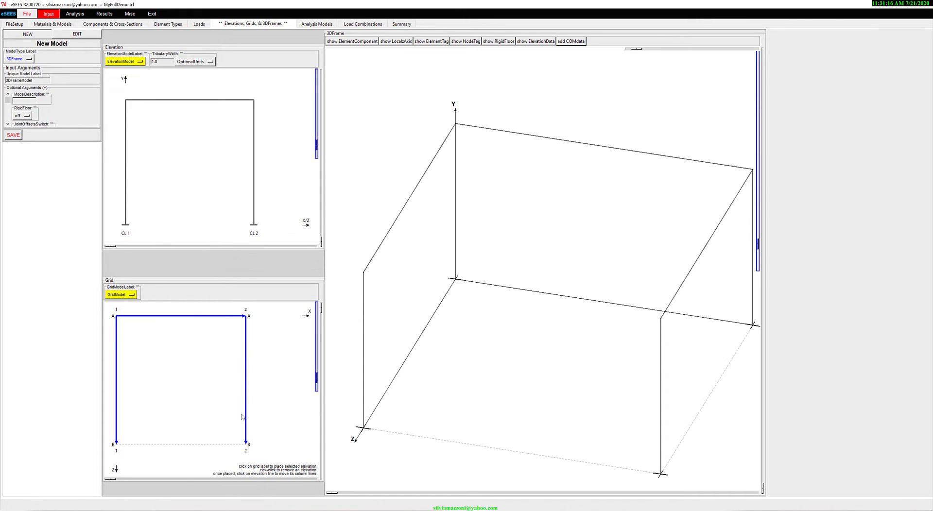
left_click(22, 118)
left_click(29, 129)
Step: Inspect the 3D frame's element components, local axes, element tags, node tags, rigid floors and elevation data one after another
left_click_drag(635, 49, 632, 52)
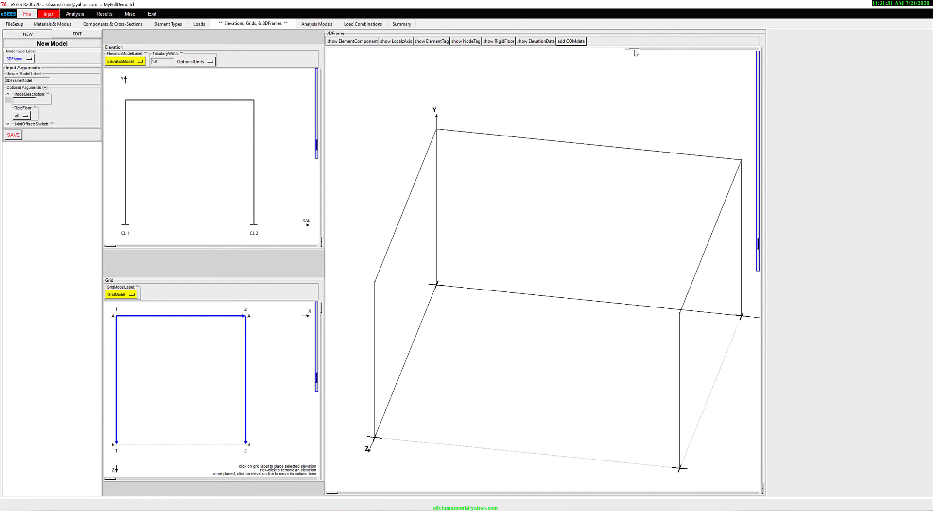
left_click(343, 41)
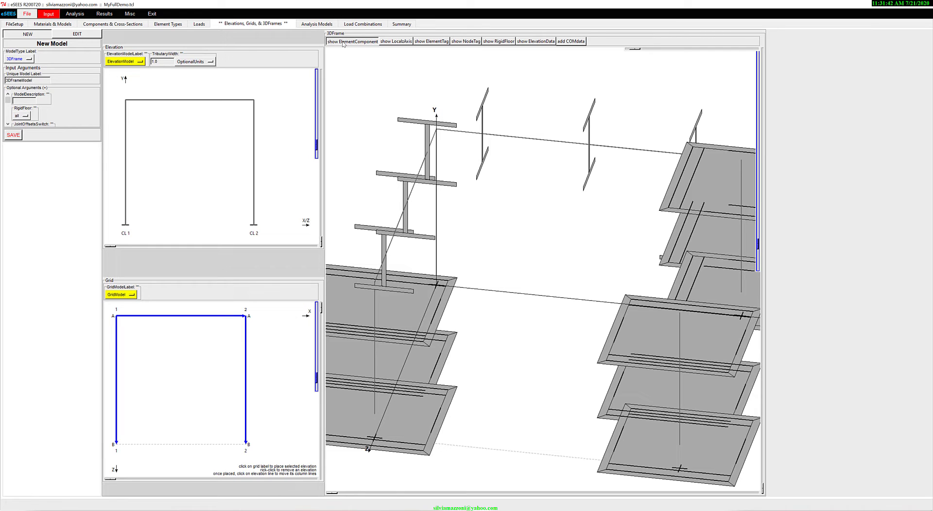
left_click(343, 43)
left_click(397, 42)
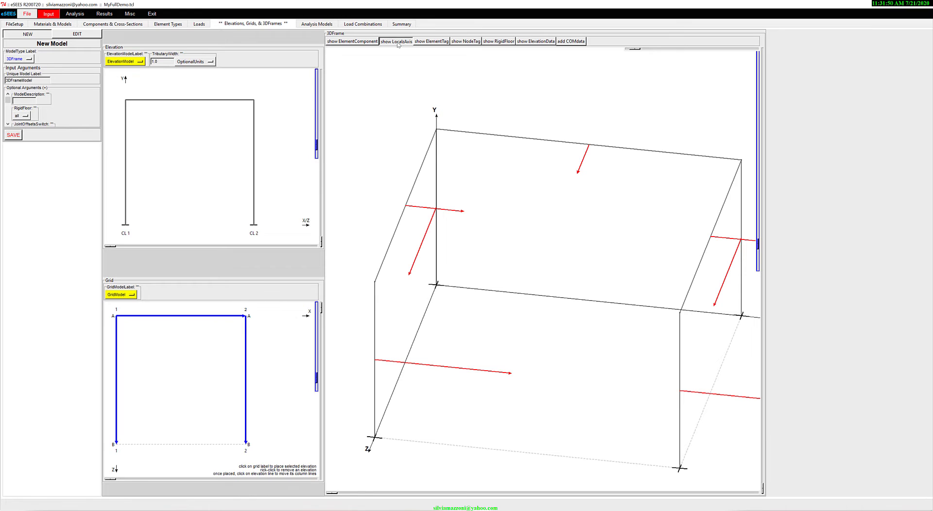
left_click(397, 43)
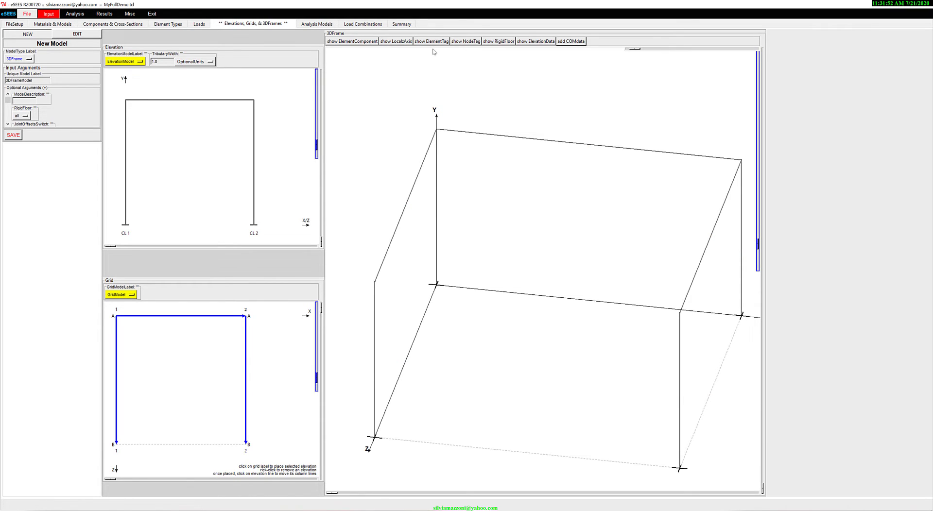
left_click(429, 42)
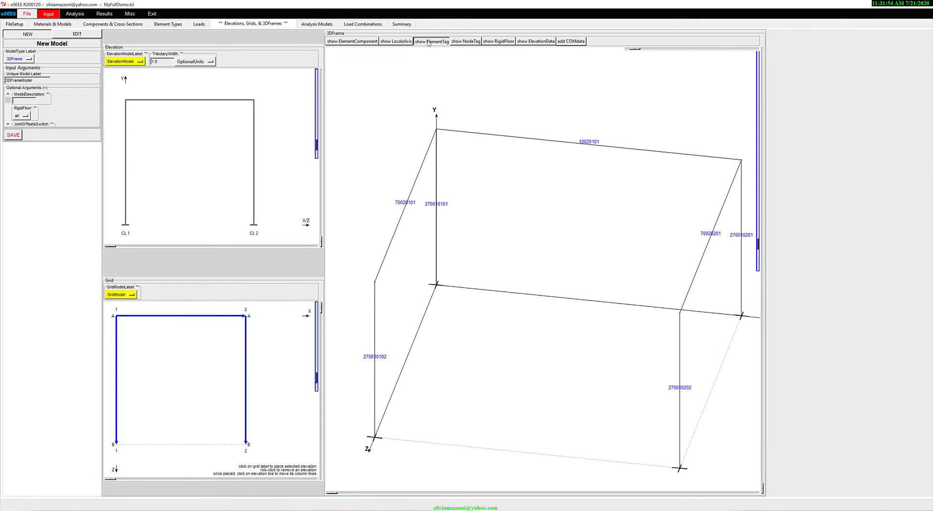
left_click(462, 43)
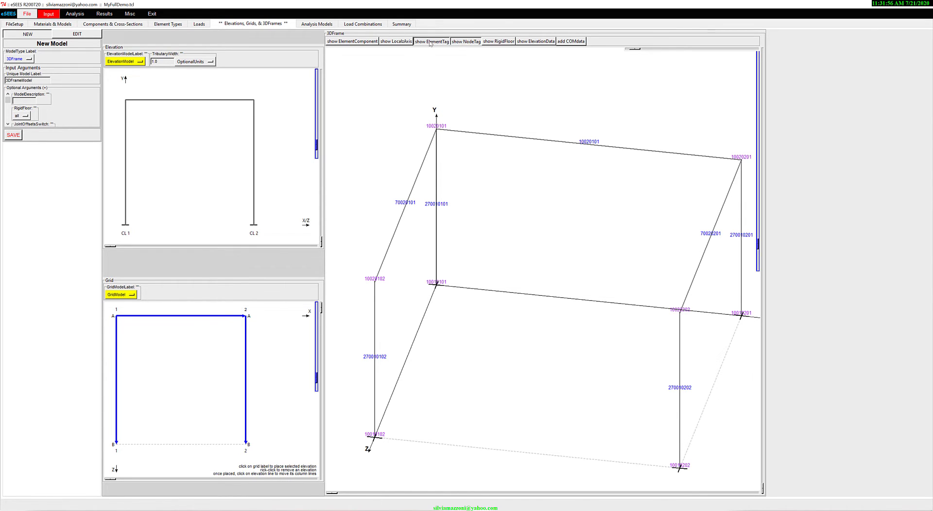
left_click(440, 43)
left_click(464, 43)
left_click(495, 43)
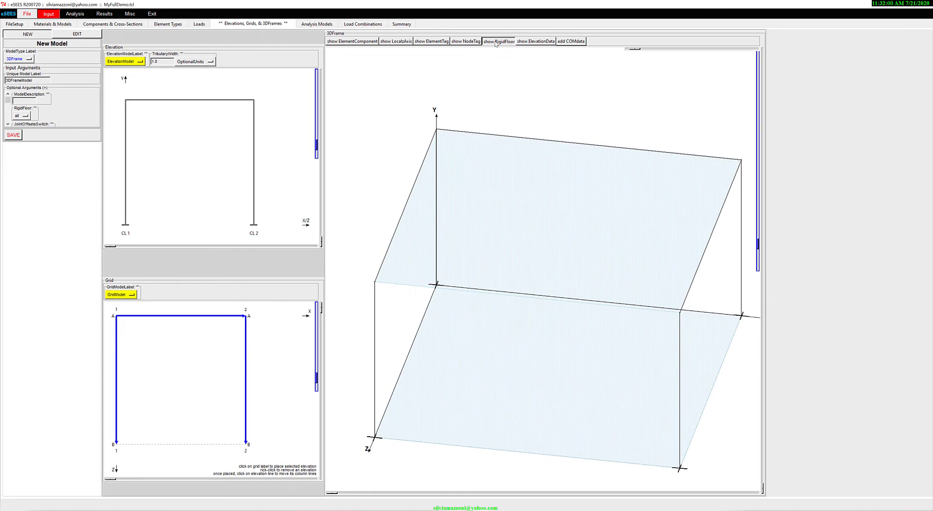
left_click(496, 42)
left_click(533, 42)
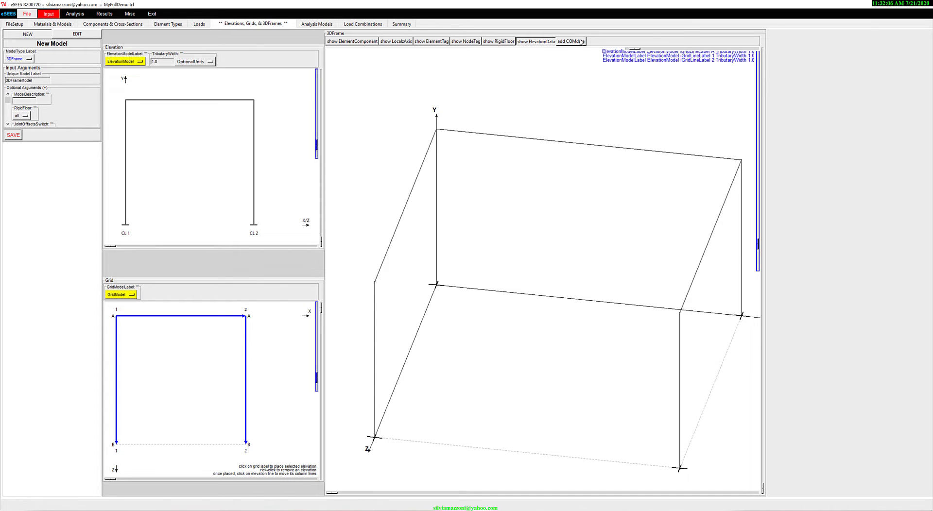
Step: Save the 3D frame model, and save the input file
left_click(11, 137)
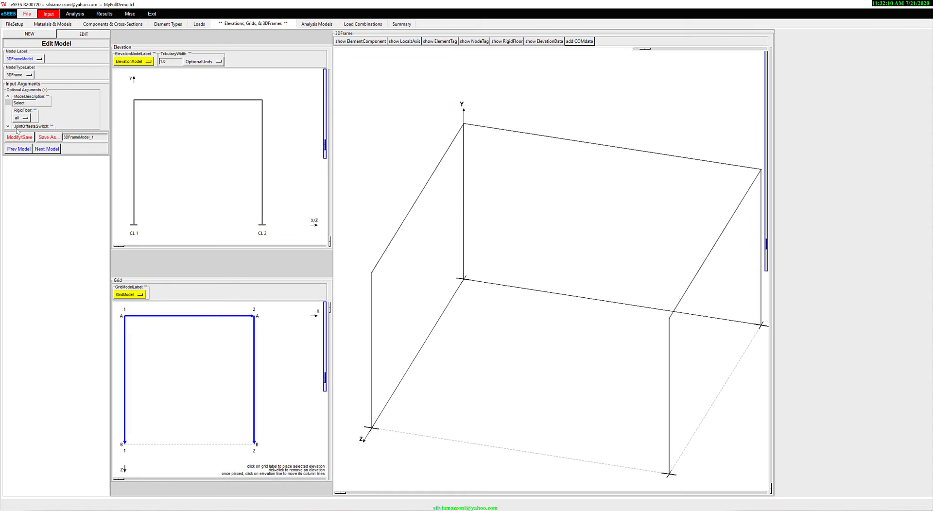
left_click(29, 14)
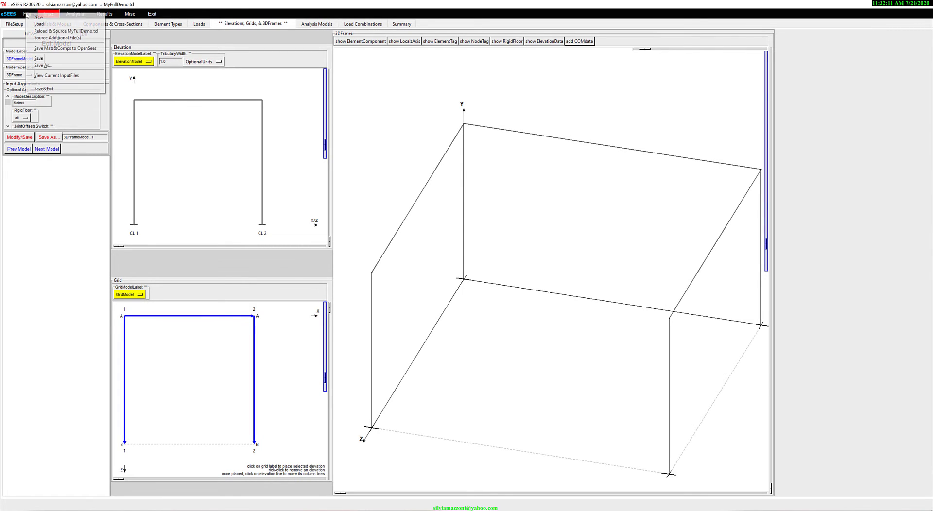
left_click(42, 58)
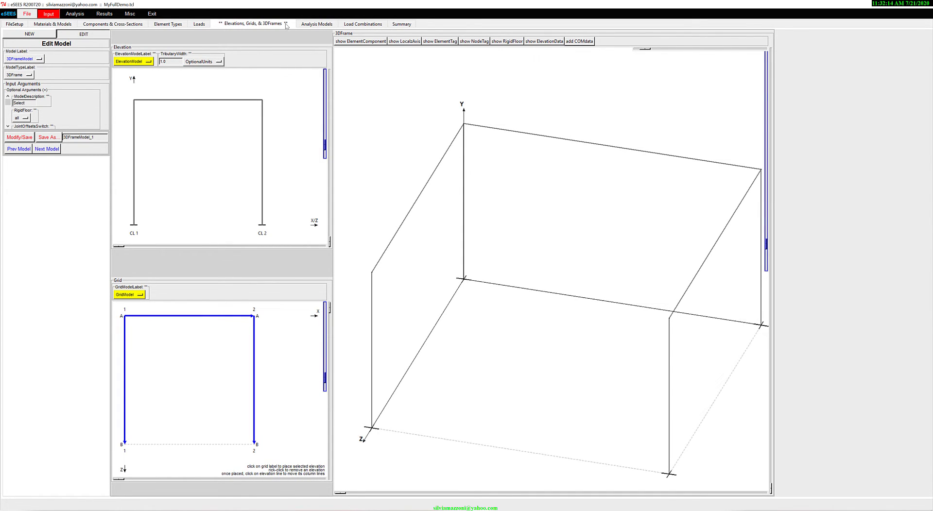
Step: Start a new load combination of type DefaultLoadCombinationModel and label it FullGravity
left_click(317, 24)
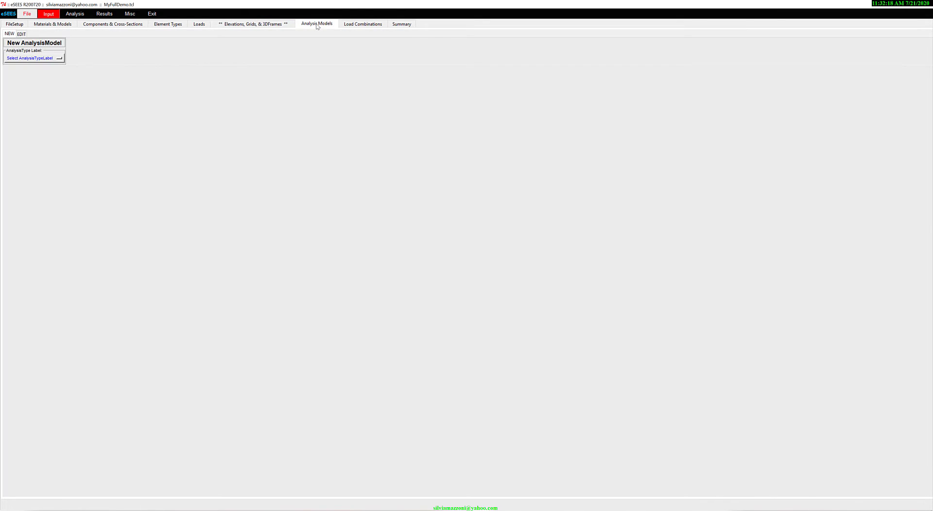
left_click(352, 26)
left_click(35, 50)
left_click(56, 53)
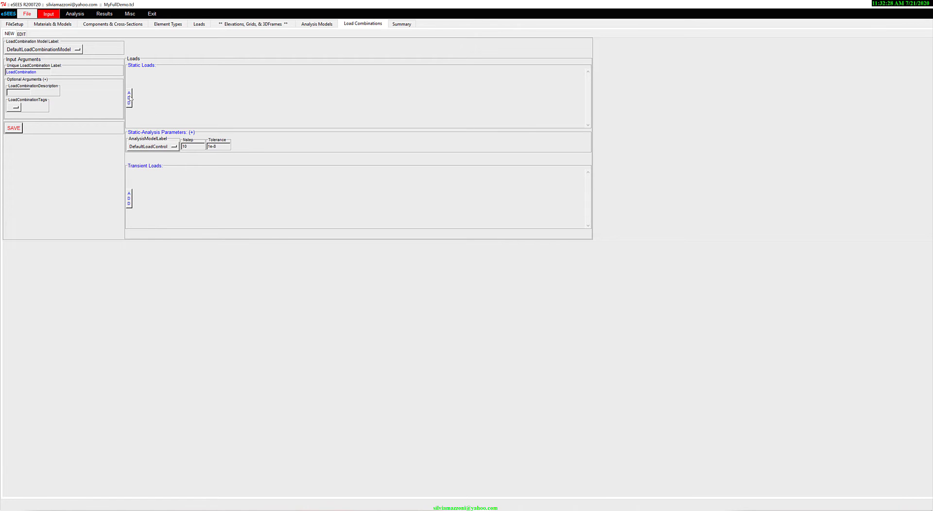
left_click_drag(42, 72, 2, 70)
type("Full Gra")
type("av")
Step: Add the static loads DefaultGravity with load factor 1.0 and LiveLoad with load factor .5 to the combination
left_click(130, 97)
left_click(154, 81)
left_click(165, 89)
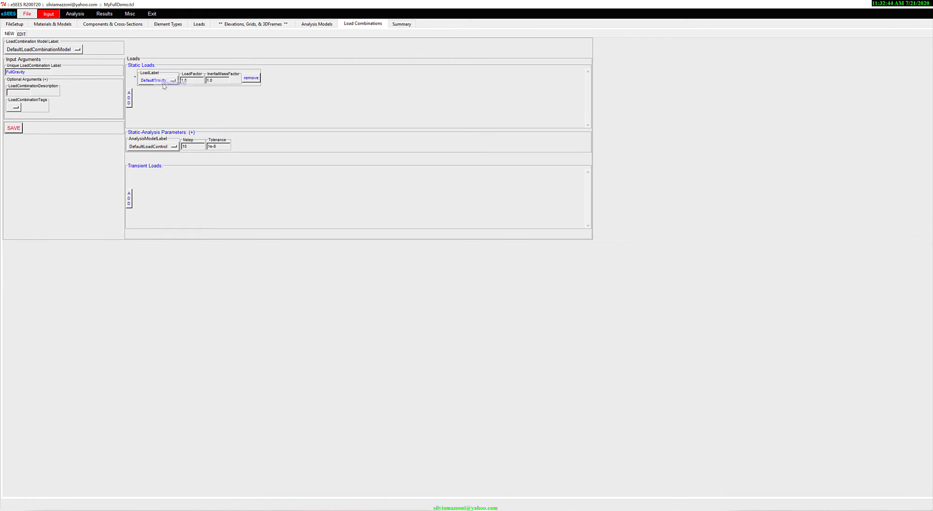
left_click(130, 99)
left_click(149, 104)
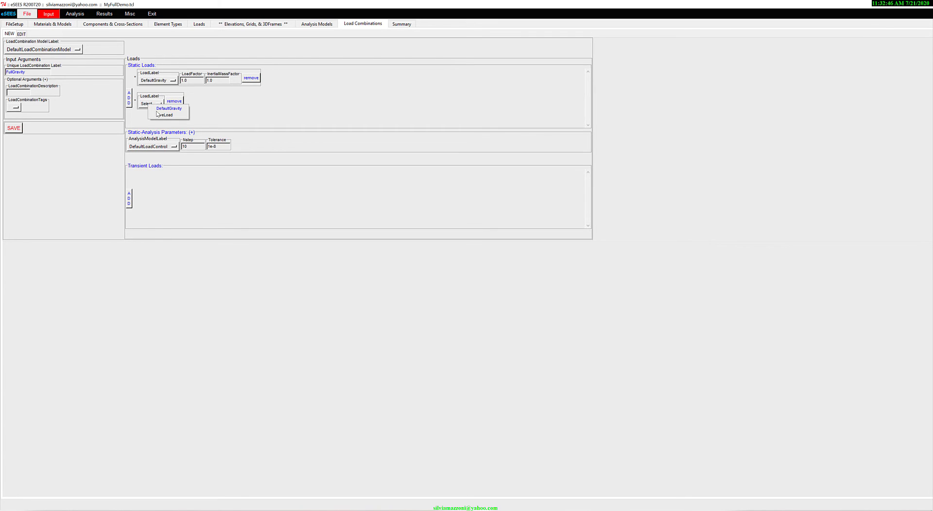
left_click(164, 115)
left_click_drag(180, 104, 161, 104)
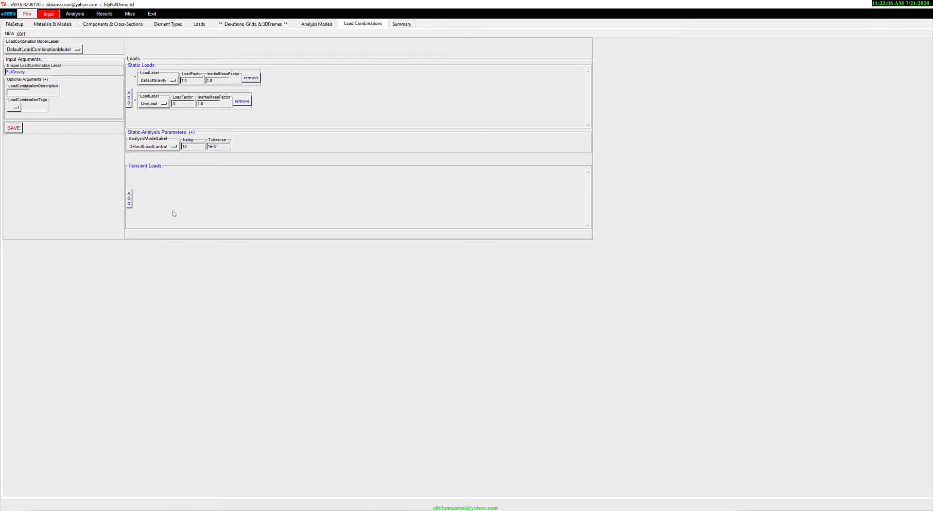
Step: Extend the load combination's label to FullGravityOnly and save the combination
left_click(31, 72)
type("Only")
left_click(13, 129)
Step: Add DefaultPushover as a transient load of the combination
left_click(132, 221)
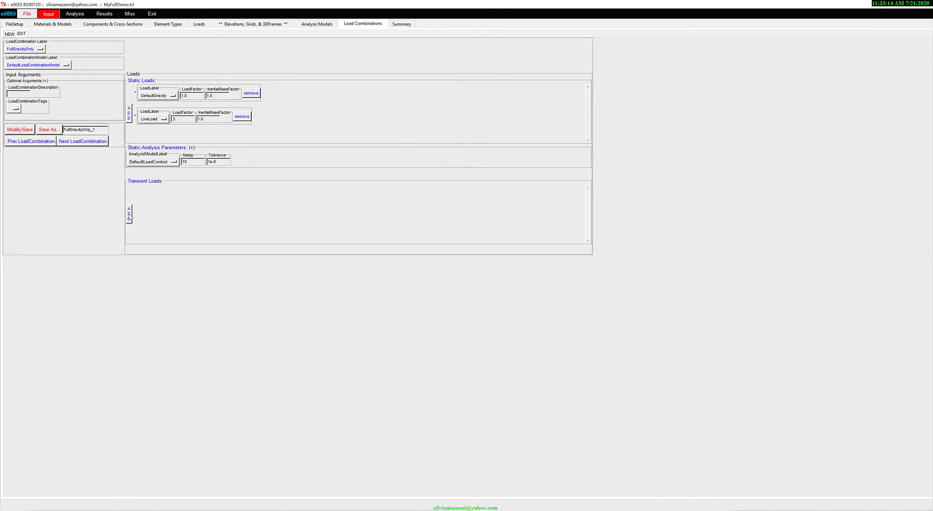
left_click(149, 197)
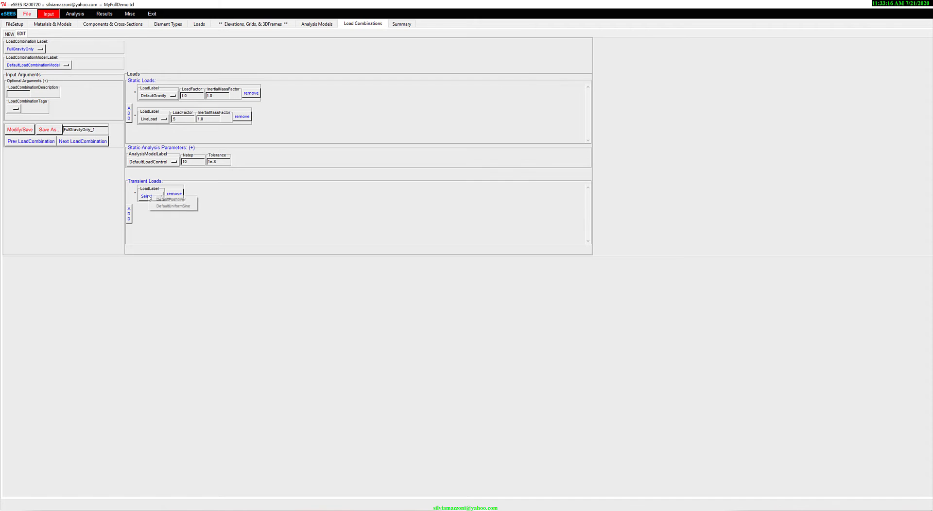
left_click(171, 199)
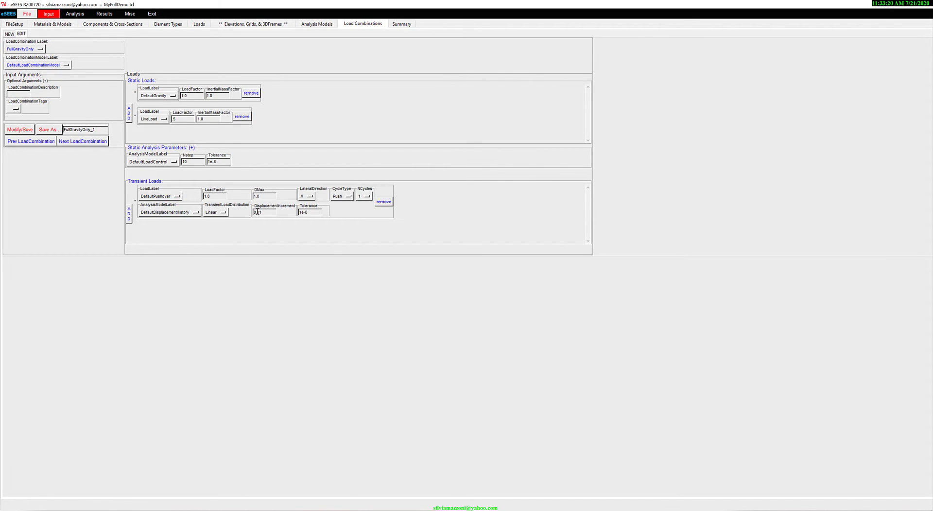
Step: Set the pushover load's DMax to 2, CycleType to FullCycle and NCycles to 3
left_click(256, 196)
key("Delete")
key("BackSpace")
type("5")
left_click(341, 198)
left_click(354, 201)
left_click(372, 197)
left_click(379, 212)
left_click_drag(263, 197, 236, 198)
type("2")
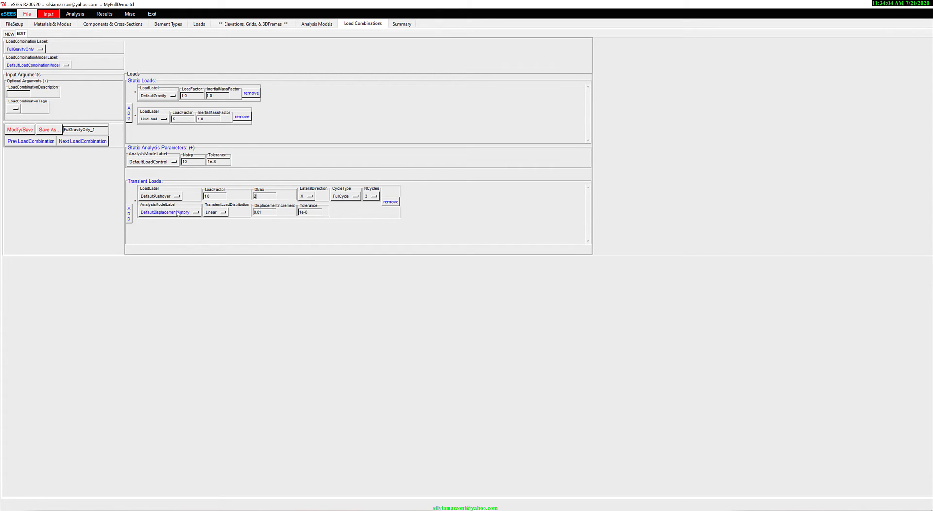
Step: Add a second DefaultPushover transient load with DMax 5, CycleType FullCycle and NCycles 3
left_click(130, 215)
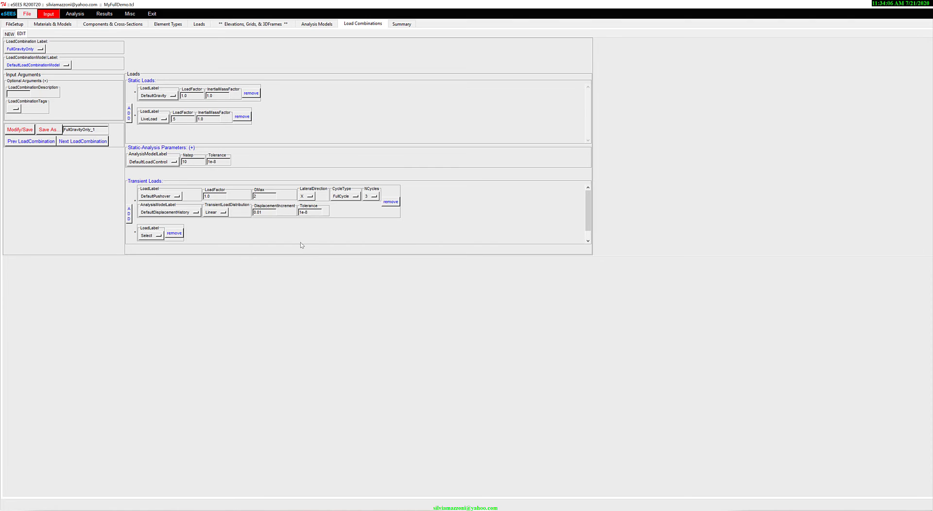
left_click(144, 237)
left_click(156, 242)
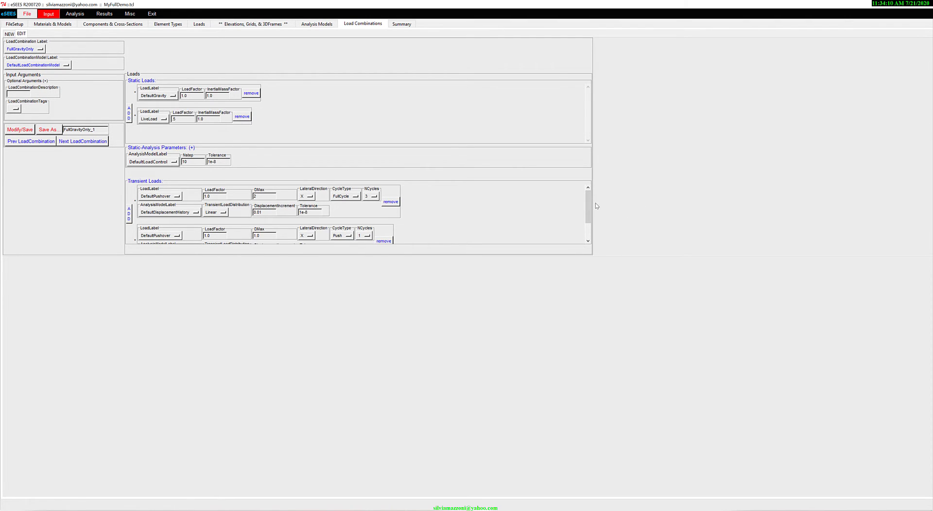
left_click_drag(589, 208, 588, 226)
left_click_drag(264, 210, 249, 209)
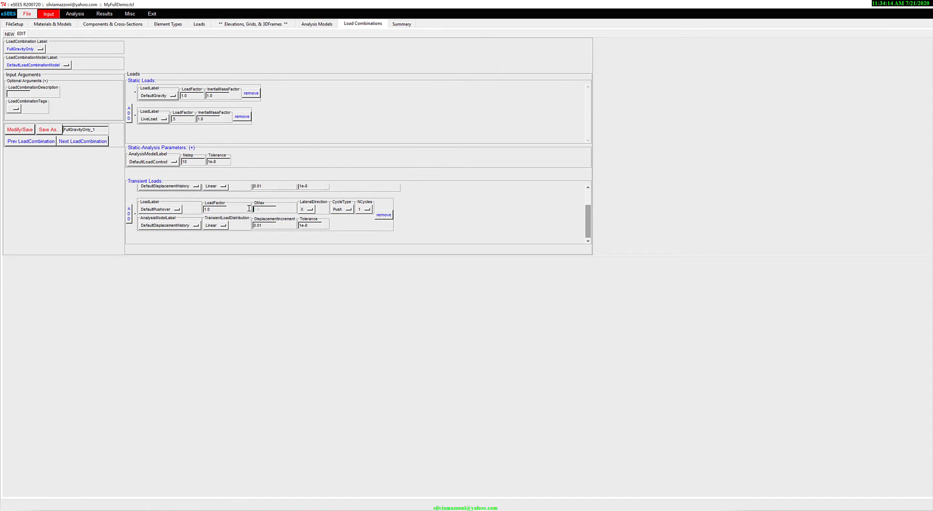
left_click(342, 211)
left_click(356, 214)
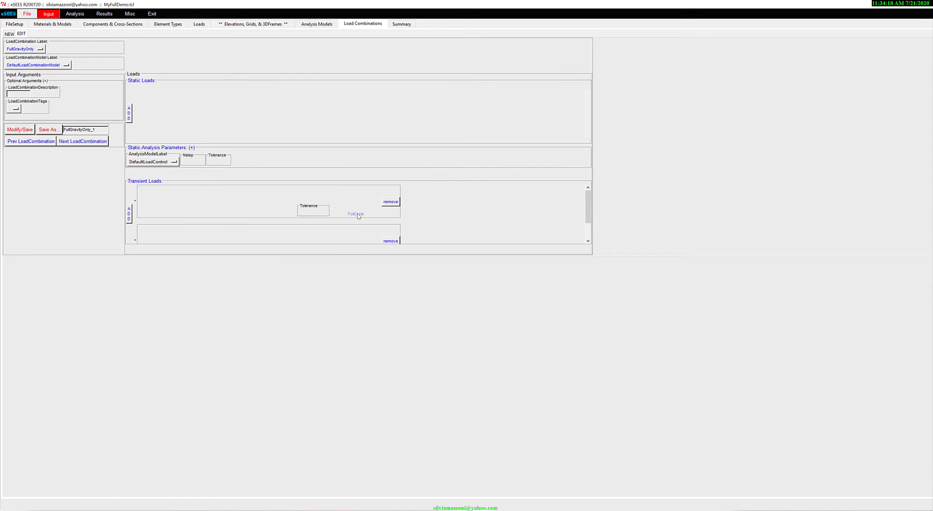
left_click(374, 236)
left_click(377, 254)
left_click_drag(590, 209, 590, 221)
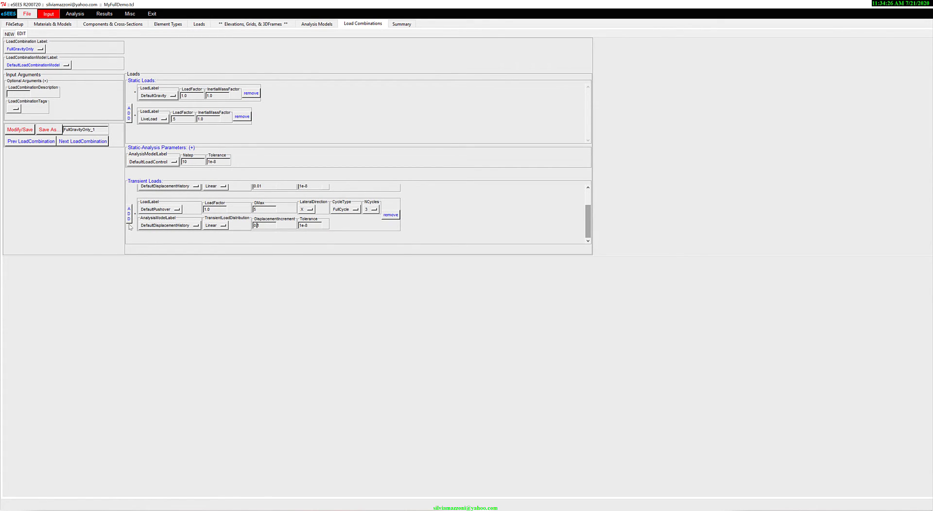
Step: Save the modified load combination as FullGravityPushover, and save the input file
left_click(92, 130)
key("BackSpace")
key("BackSpace")
key("BackSpace")
left_click(43, 131)
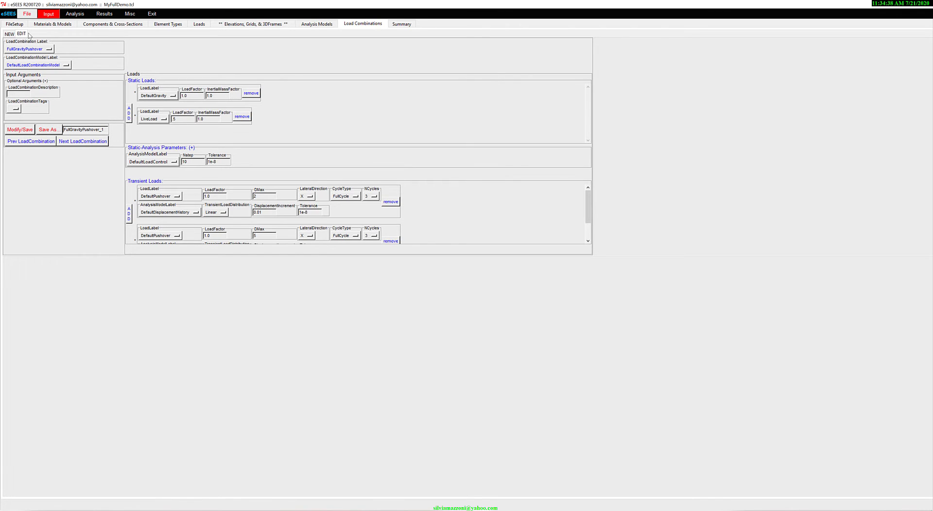
left_click(26, 13)
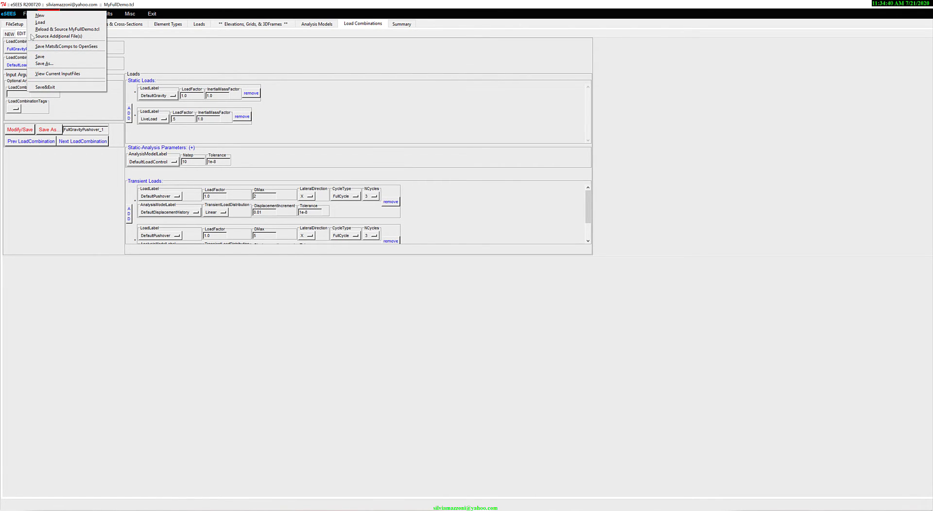
left_click(41, 57)
Step: Review the summary of defined materials, components and element types, and check the miscellaneous commands
left_click(402, 24)
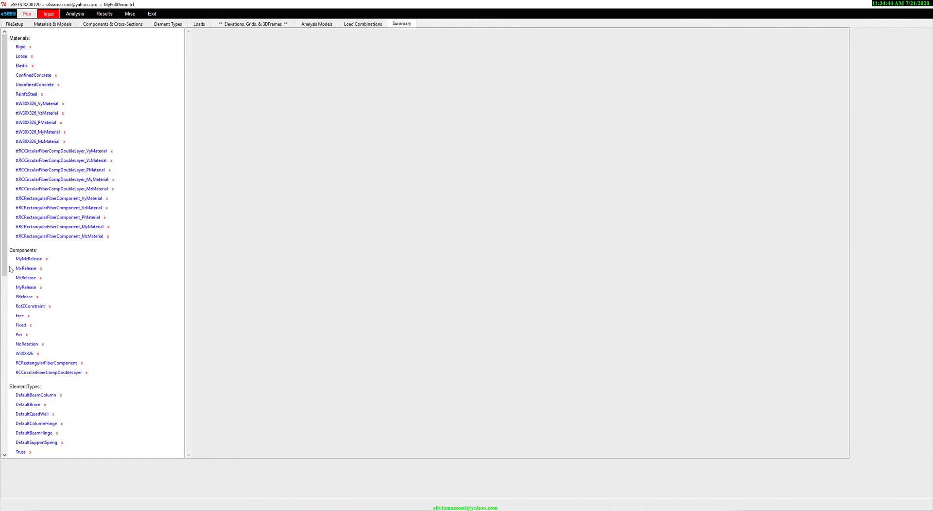
left_click_drag(5, 269, 13, 153)
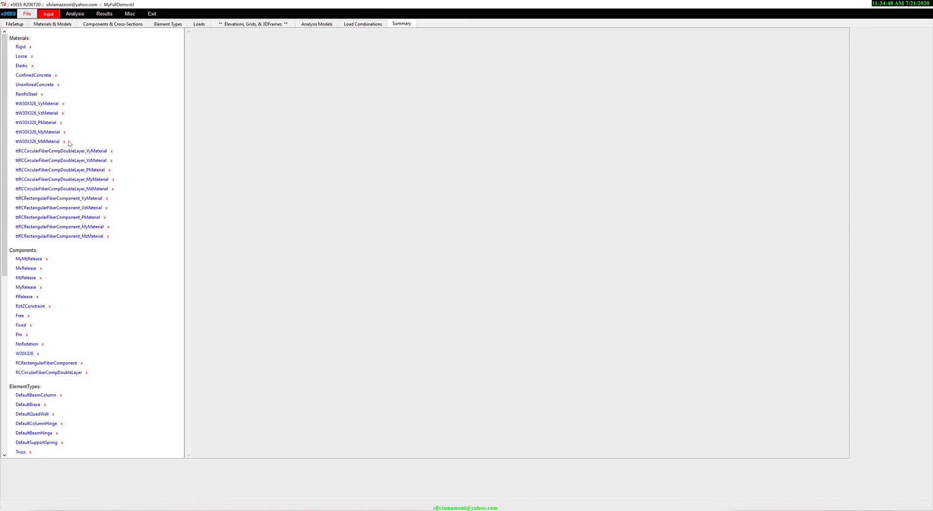
left_click(130, 13)
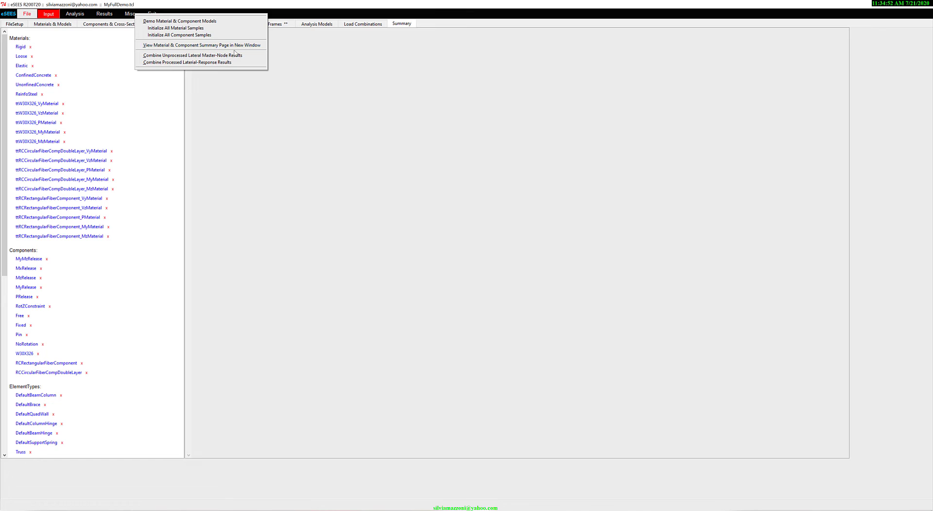
left_click(368, 134)
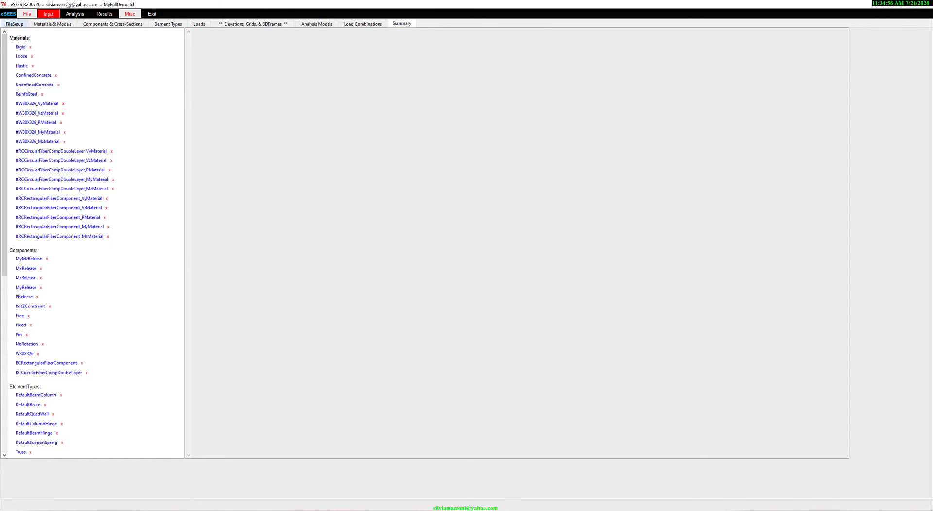
Step: Open the analysis setup, preview the elevation and 3D frame models, and select ElevationModel and 3DFrameModel for analysis
left_click(75, 15)
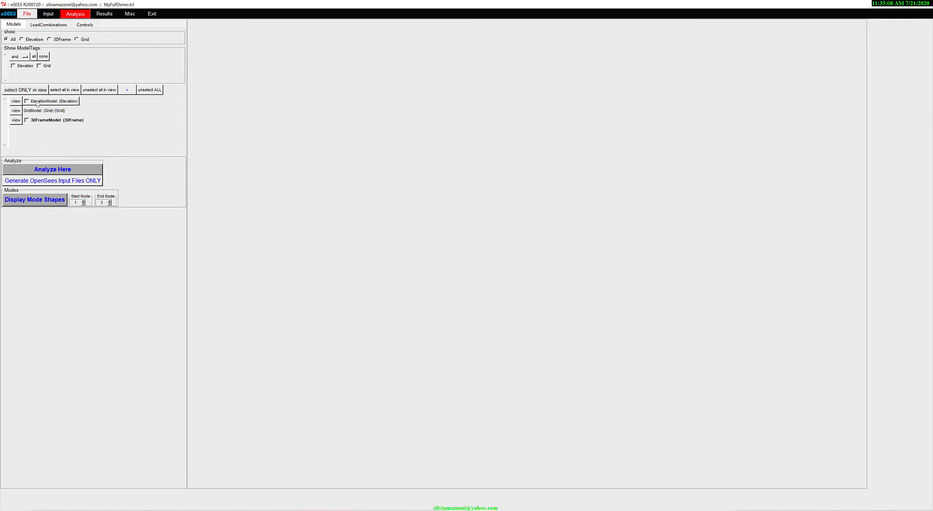
left_click(16, 101)
left_click(17, 120)
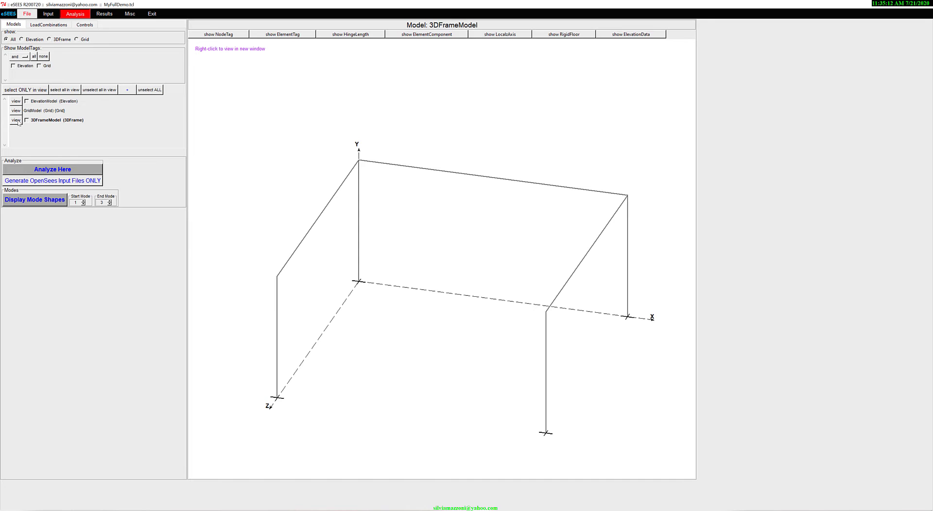
left_click(42, 103)
Step: Select the FullGravityOnly and FullGravityPushover load combinations for the analysis
left_click(49, 25)
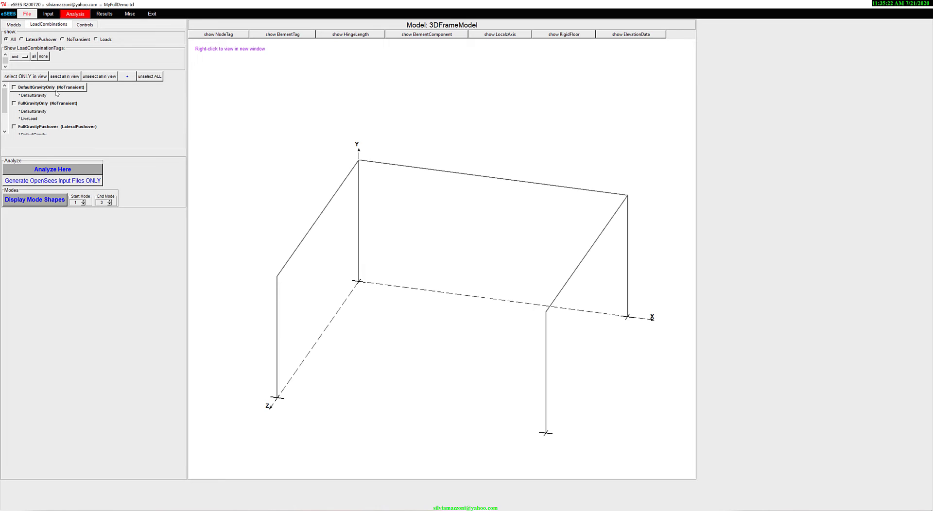
left_click(22, 104)
scroll(5, 108, "down", 3)
left_click(19, 106)
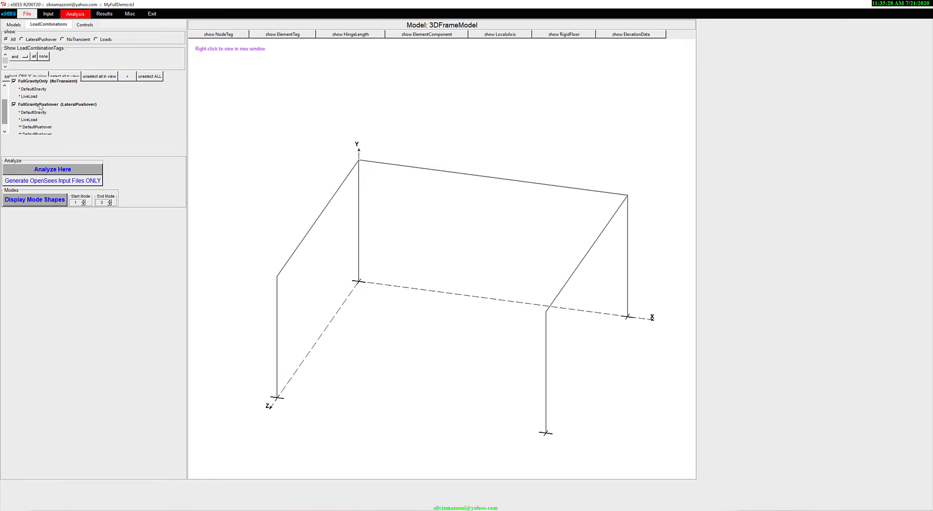
left_click_drag(4, 113, 5, 118)
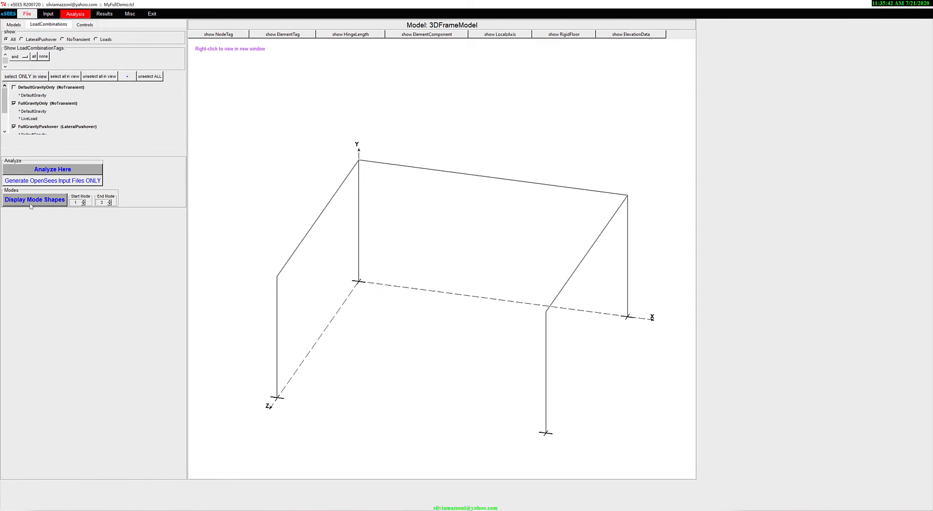
Step: Check the analysis controls and display mode shapes 1 to 3, continuing the OpenSees runs for both selected load combinations
left_click(87, 25)
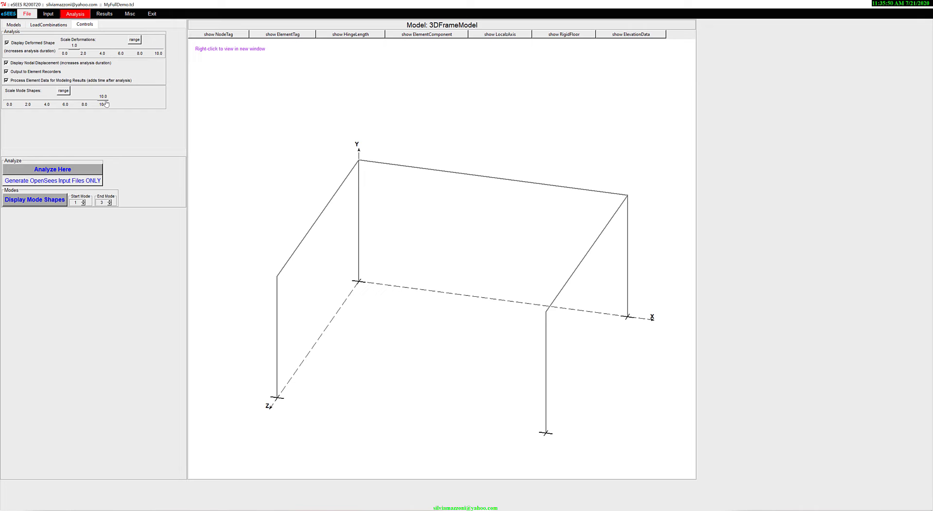
left_click(30, 205)
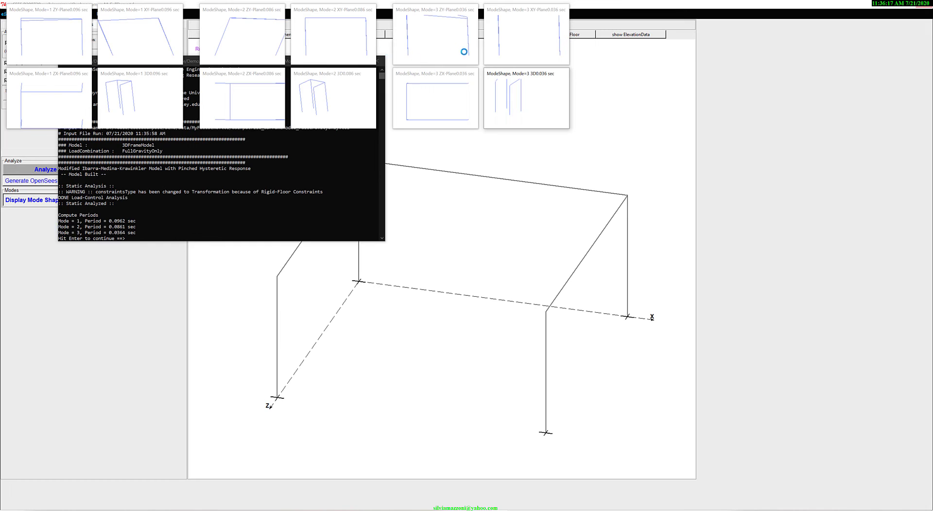
left_click(167, 230)
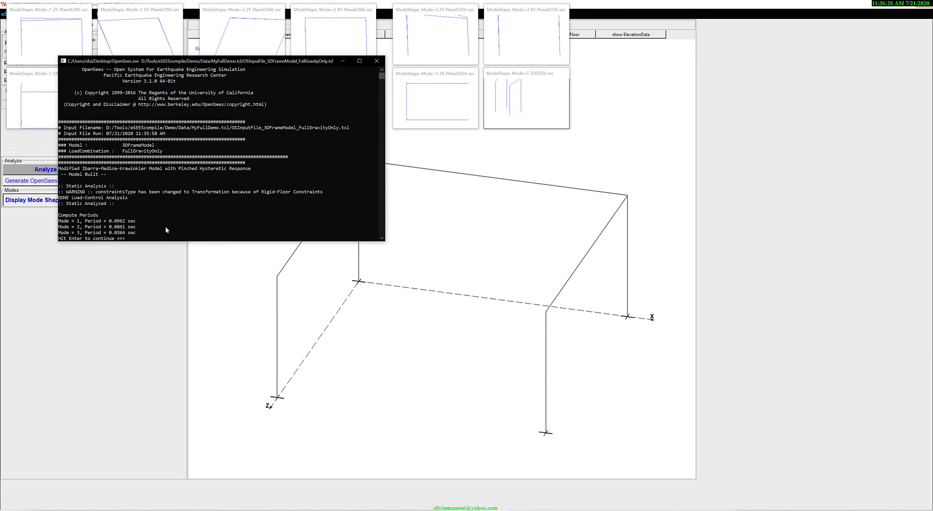
key("Return")
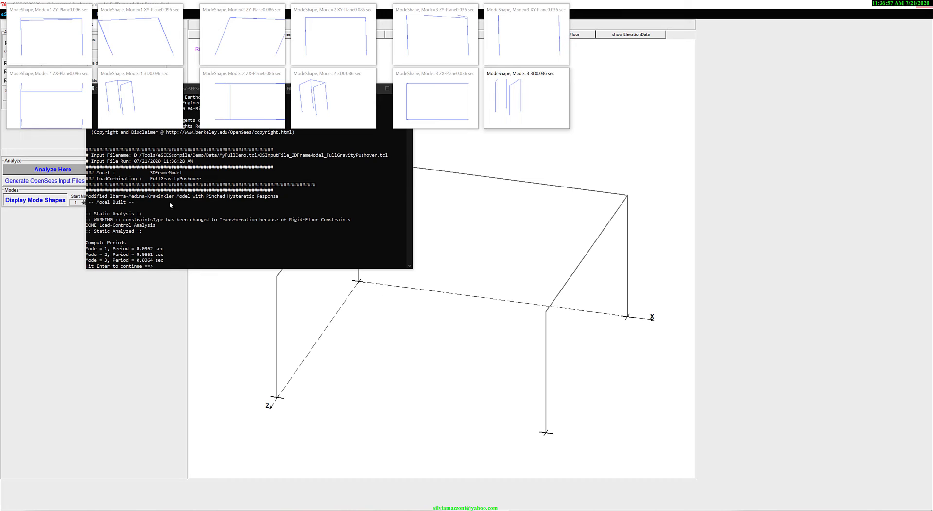
left_click(174, 223)
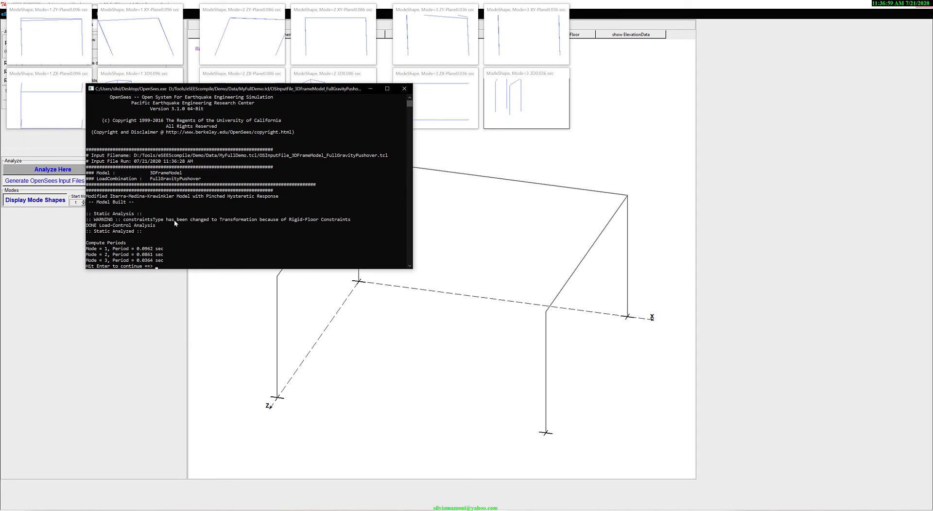
key("Return")
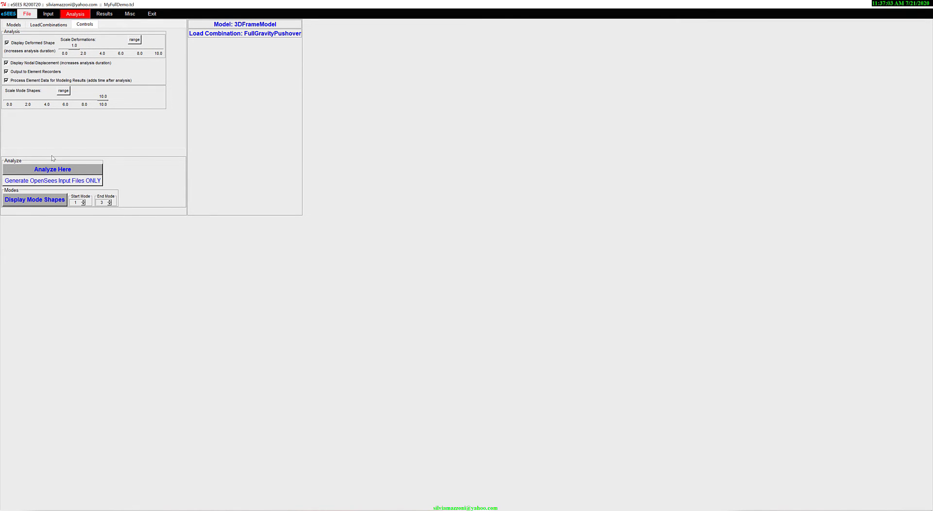
Step: Return to the model list, close the Scripts window, and bring the Program Messages window over the main window
left_click(43, 25)
left_click(9, 26)
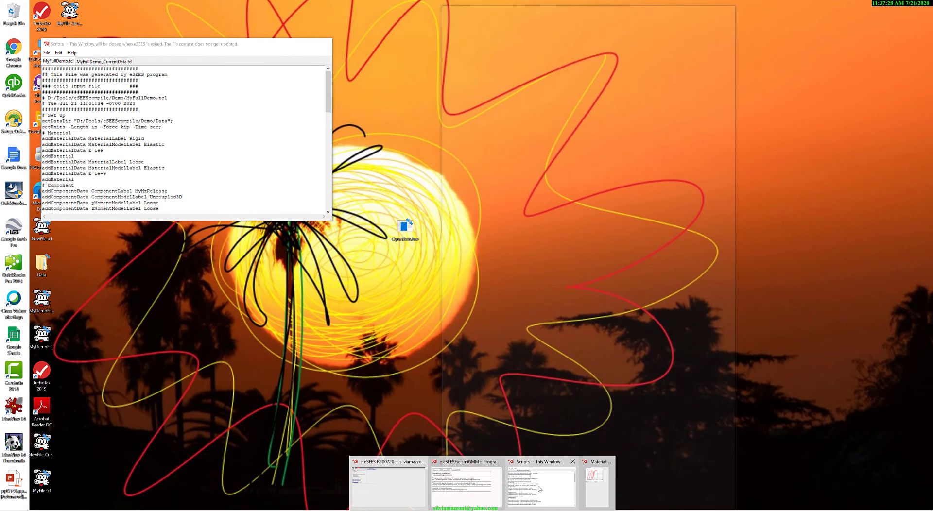
left_click(529, 483)
left_click(324, 44)
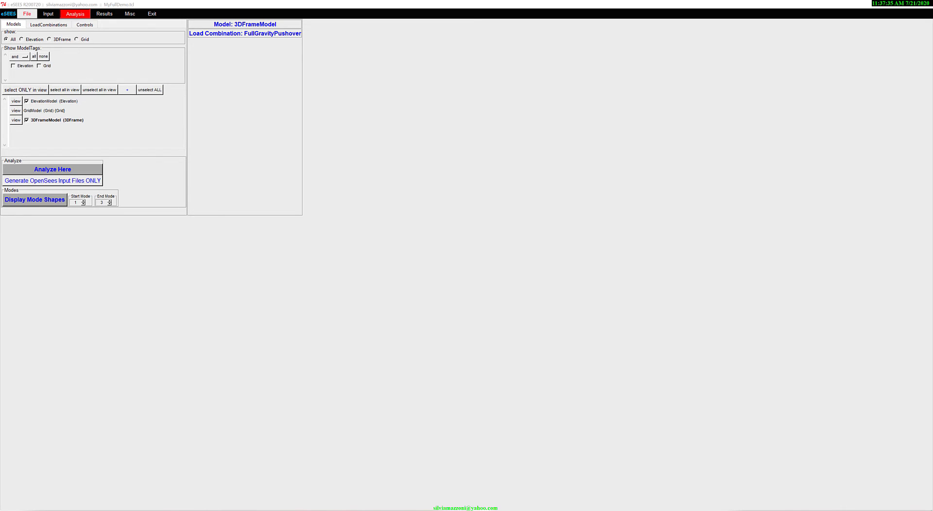
left_click_drag(932, 63, 368, 124)
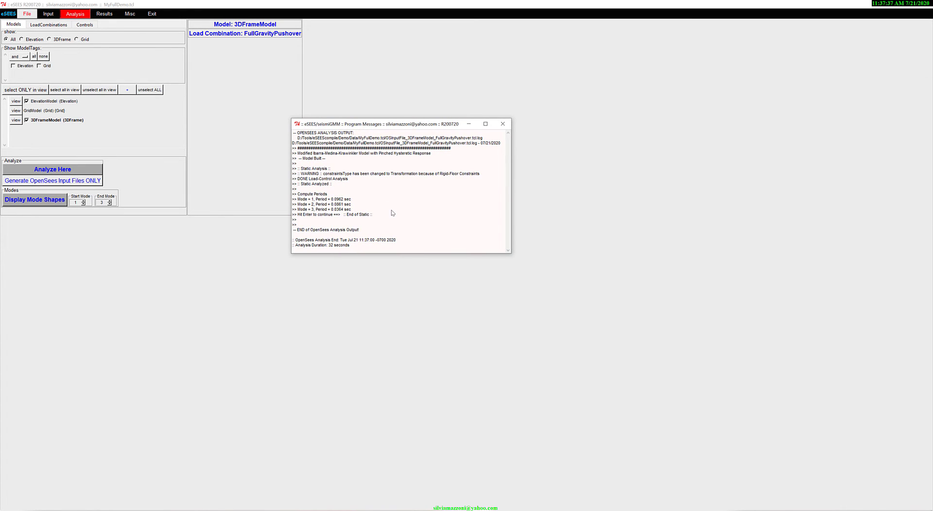
Step: Examine the program messages for the mode-shape runs of the elevation and 3D frame models, including warnings and computed periods
scroll(391, 213, "up", 15)
scroll(393, 213, "up", 5)
scroll(393, 213, "up", 5)
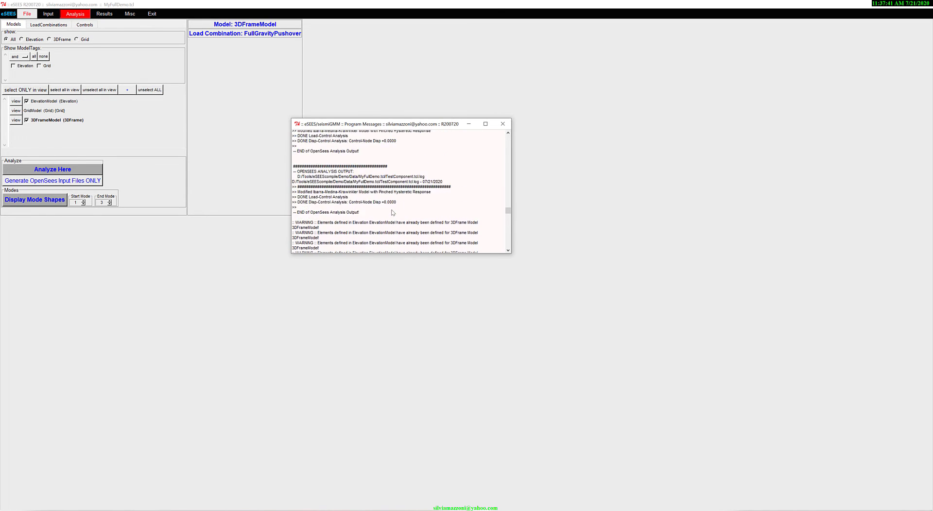
scroll(392, 213, "down", 4)
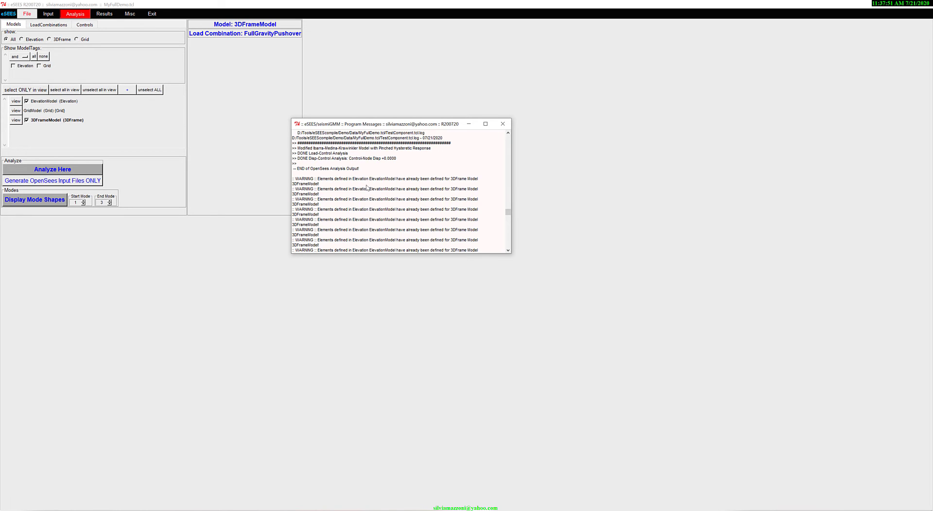
scroll(367, 188, "up", 3)
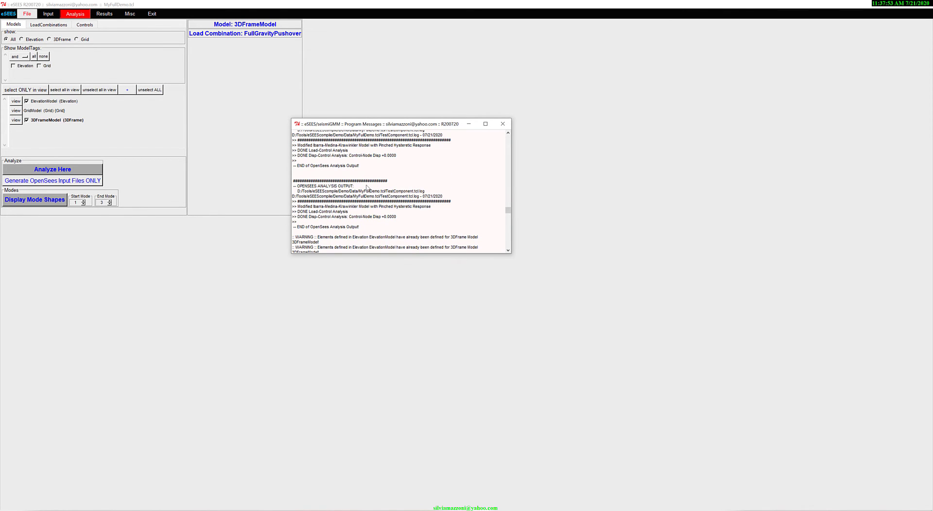
scroll(367, 188, "up", 10)
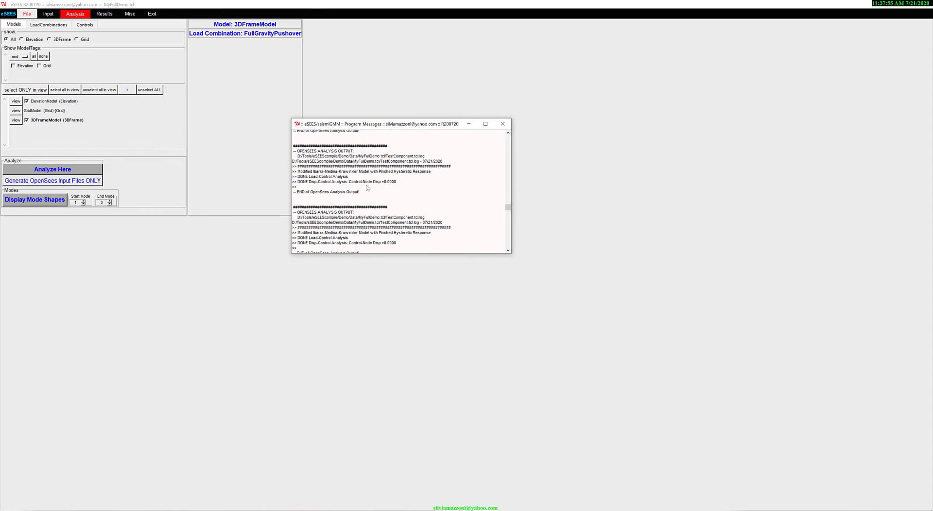
scroll(366, 188, "down", 10)
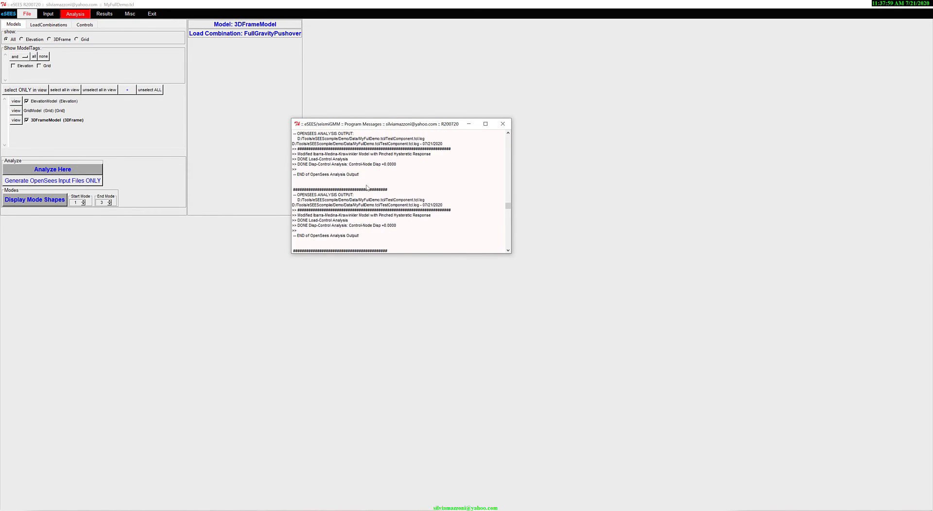
scroll(367, 188, "down", 10)
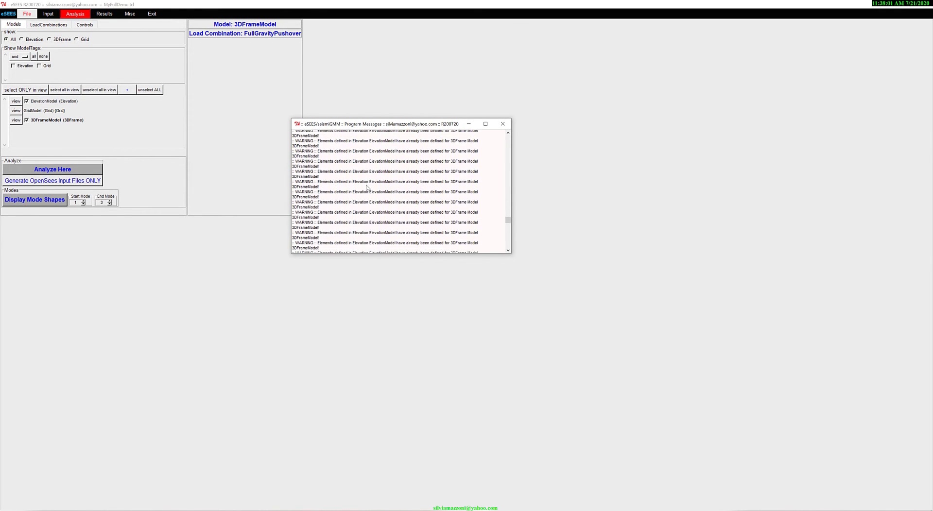
scroll(367, 188, "down", 3)
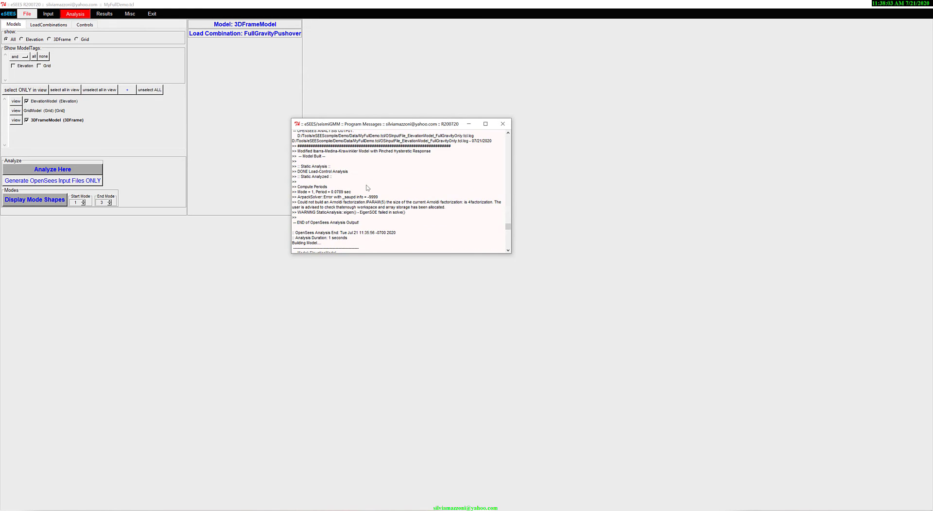
scroll(367, 188, "down", 1)
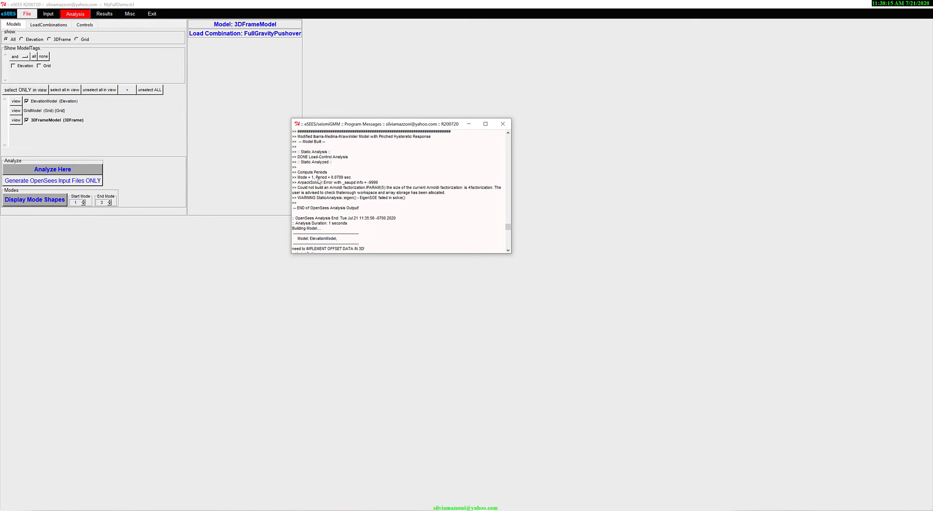
left_click_drag(350, 126, 317, 182)
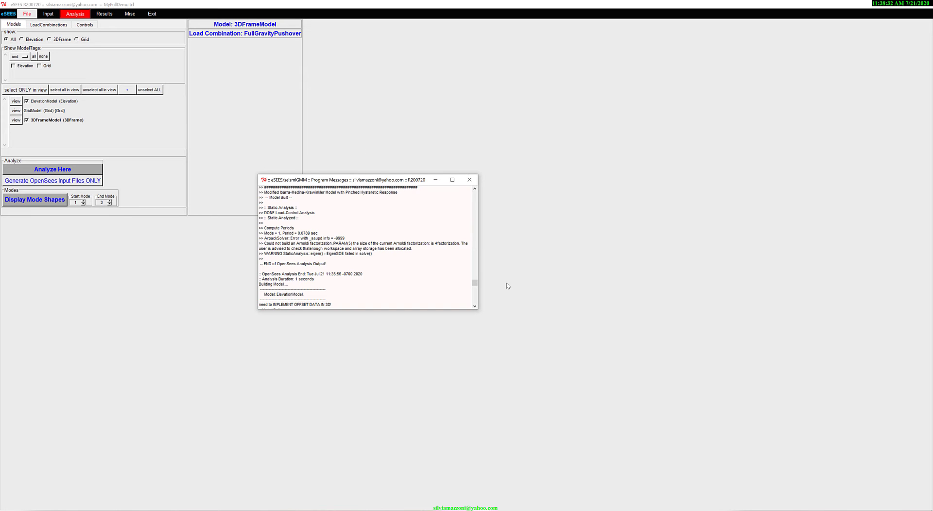
left_click_drag(476, 293, 475, 306)
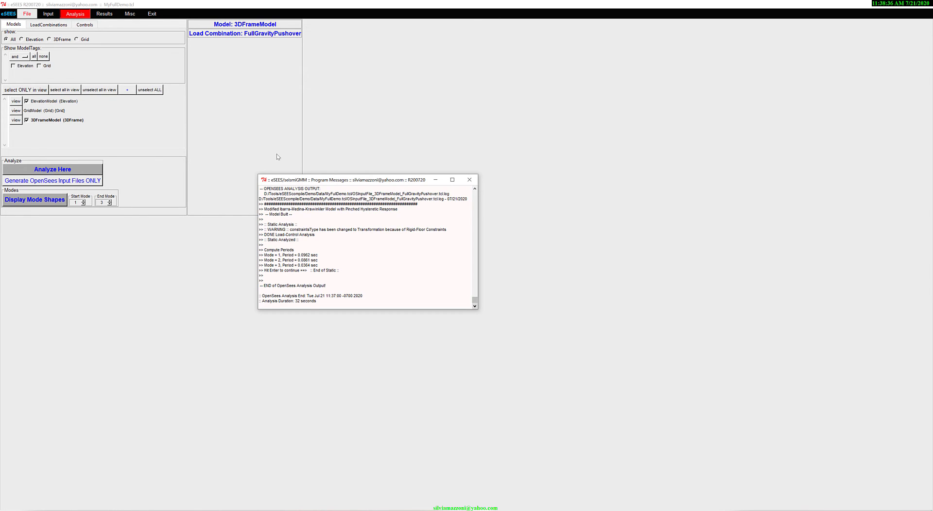
left_click_drag(399, 164, 932, 93)
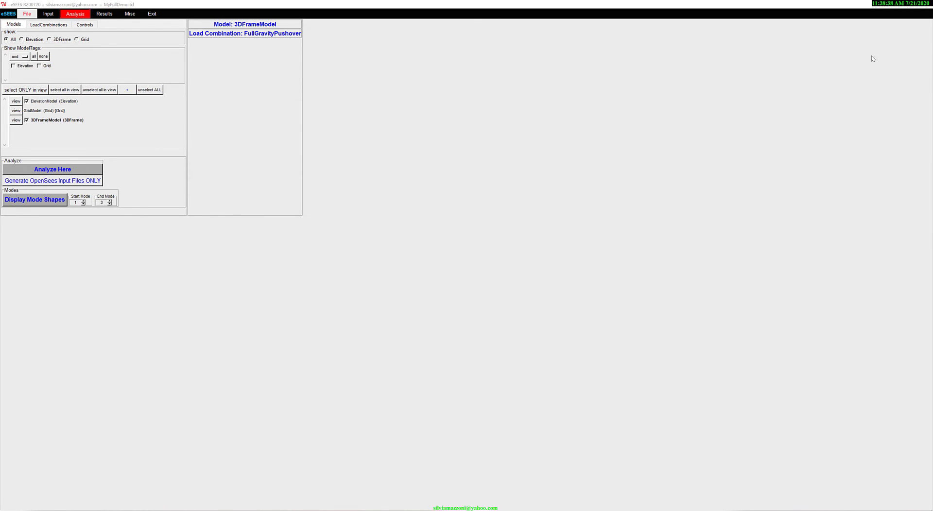
Step: Run the analysis for the selected models and load combinations, checking the program messages while it runs
left_click(43, 25)
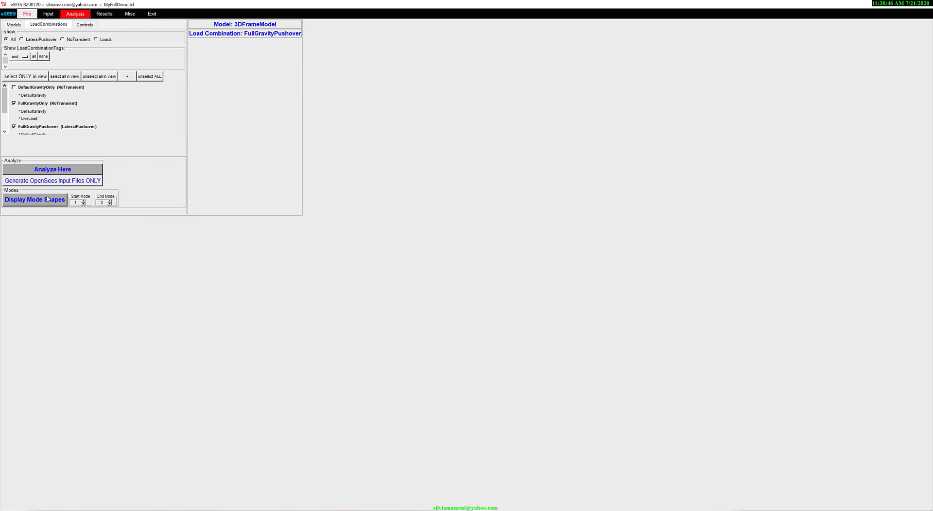
left_click(36, 174)
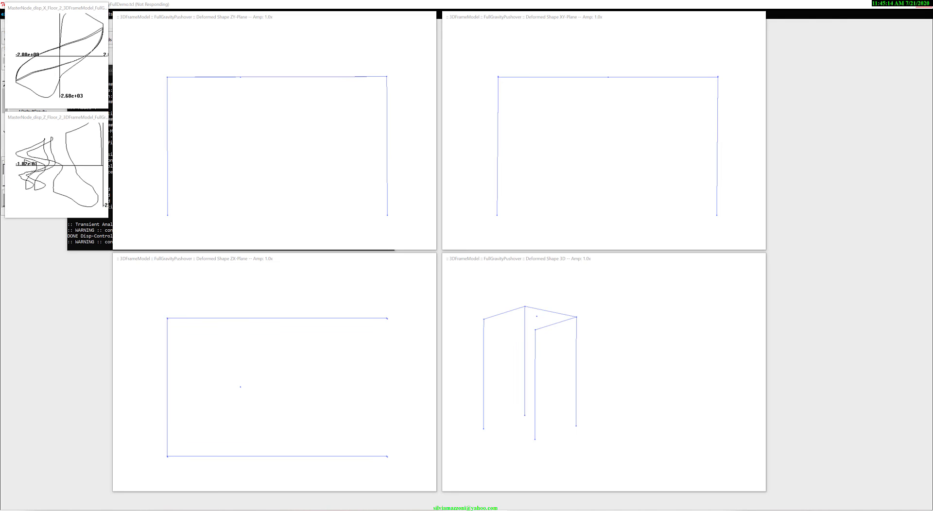
left_click_drag(713, 114, 624, 190)
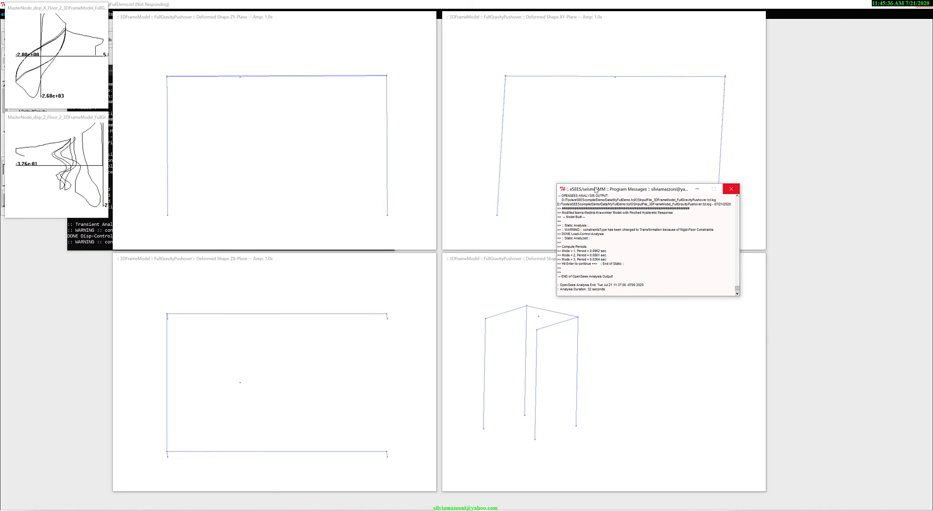
left_click_drag(594, 191, 932, 121)
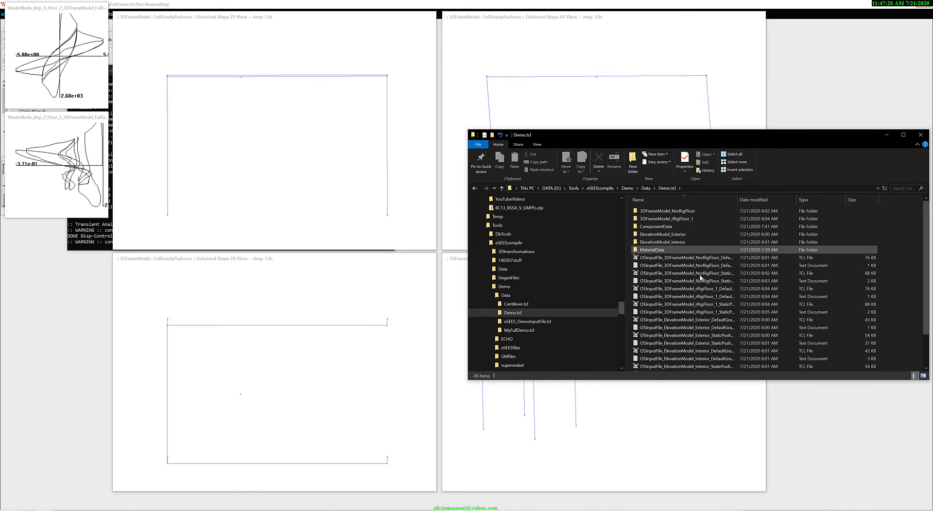
Step: In File Explorer, widen the Name column of the Demo.tcl data folder and look inside its 3DFrameModel_NorRigFloor folder
double_click(738, 199)
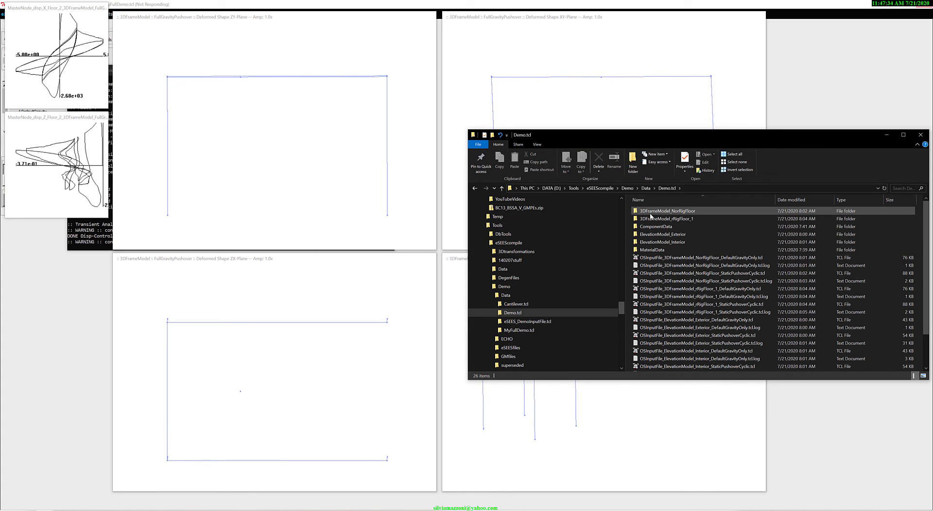
double_click(655, 212)
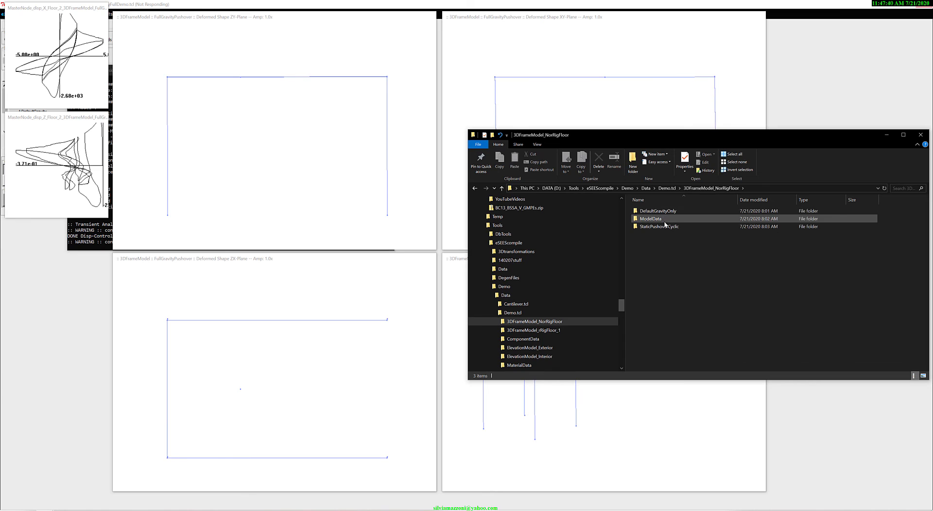
left_click_drag(625, 306, 623, 312)
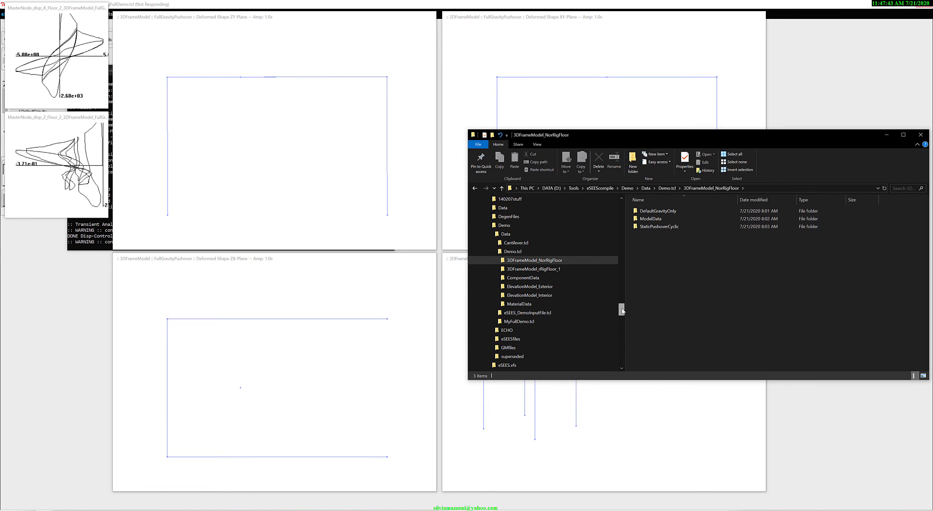
left_click(538, 252)
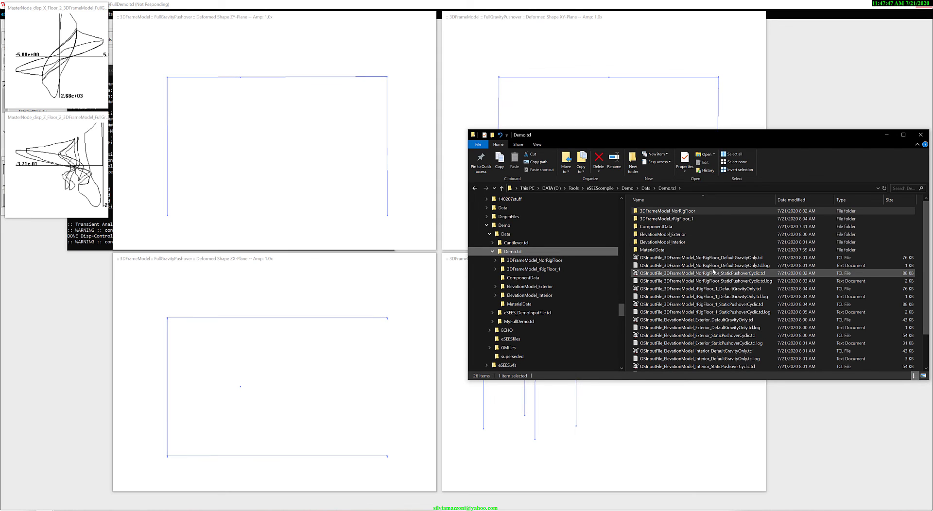
Step: Open the log OSInputFile_3DFrameModel_NorRigFloor_DefaultGravityOnly.tcl.log and examine its static-analysis warning and the modal periods
left_click(714, 265)
double_click(715, 266)
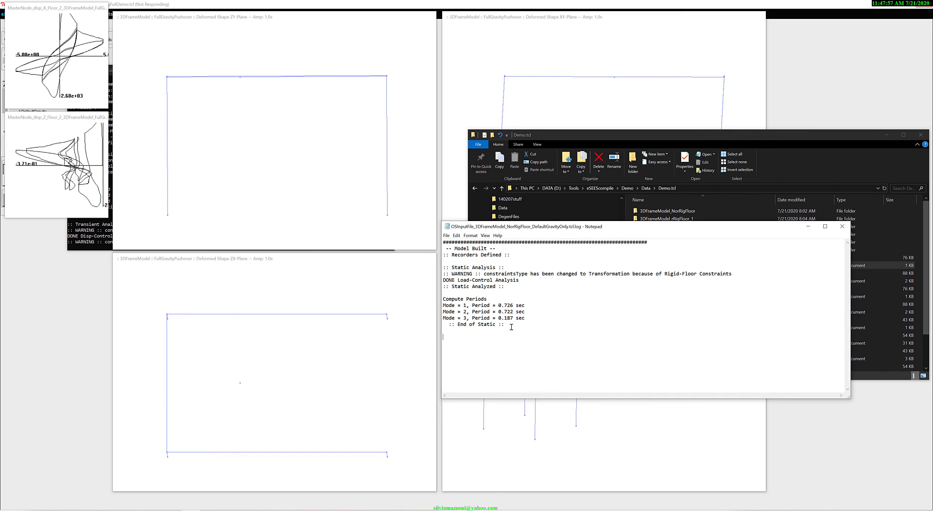
left_click_drag(458, 274, 609, 276)
left_click(600, 289)
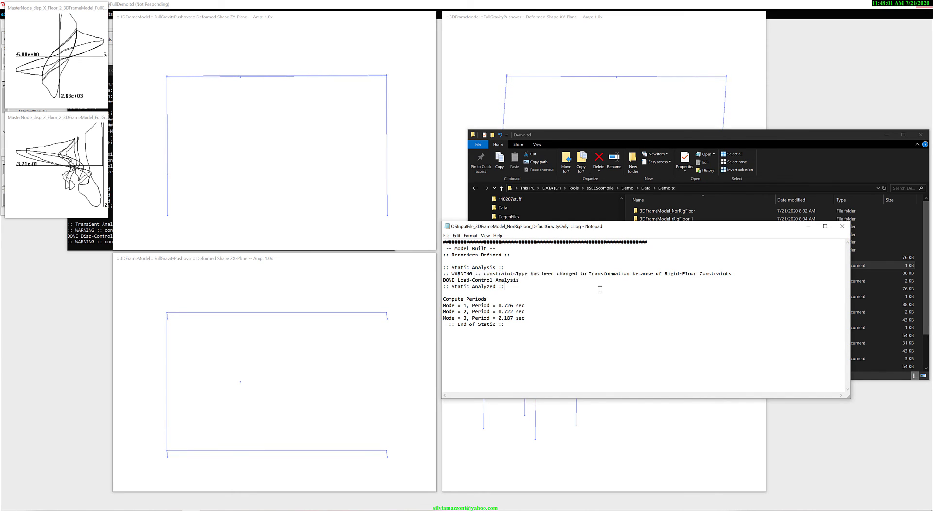
Step: Open OSInputFile_3DFrameModel_NorRigFloor_DefaultGravityOnly.tcl and examine its units, fiber sections, elements, recorders and analysis commands before putting the file windows aside
left_click(842, 226)
left_click(691, 260)
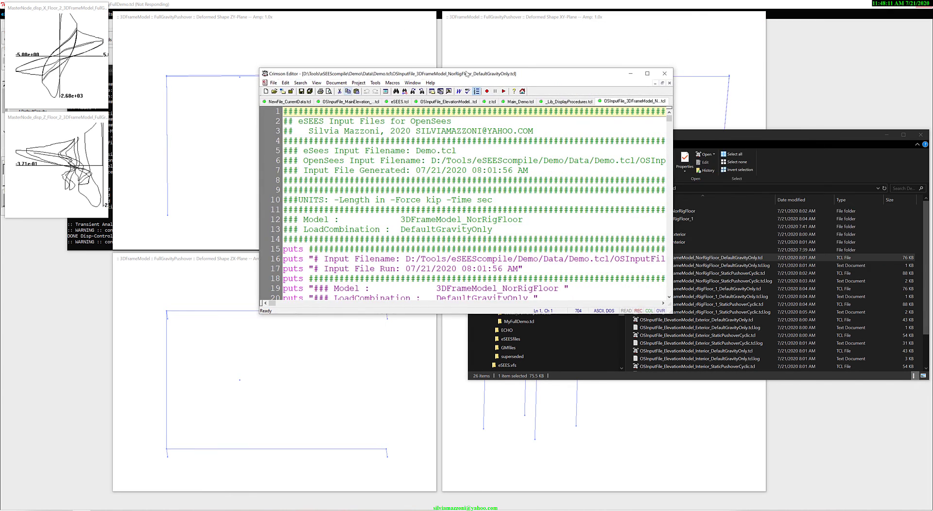
scroll(481, 132, "down", 20)
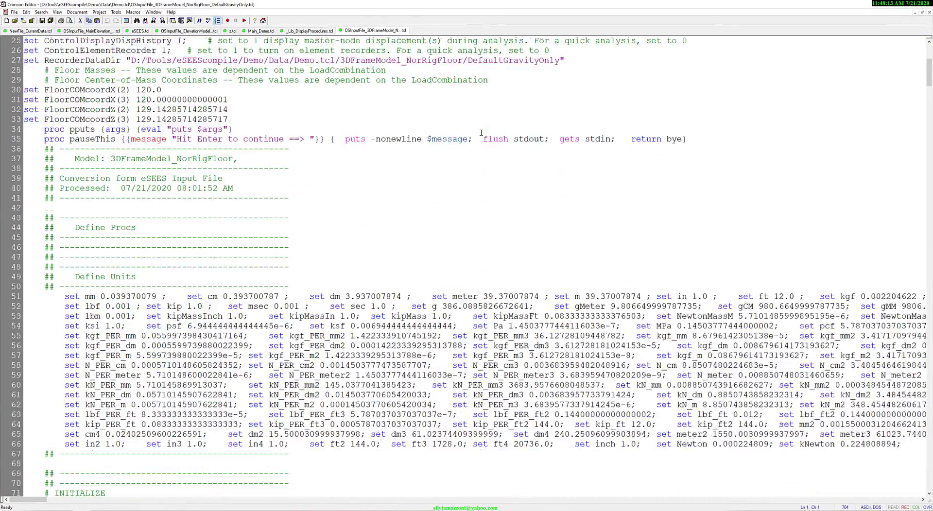
scroll(481, 133, "down", 20)
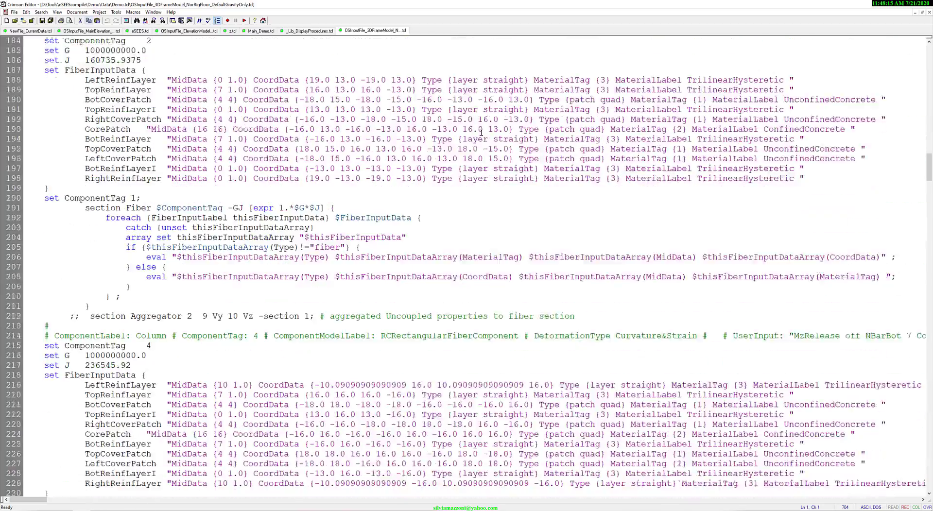
scroll(481, 132, "down", 20)
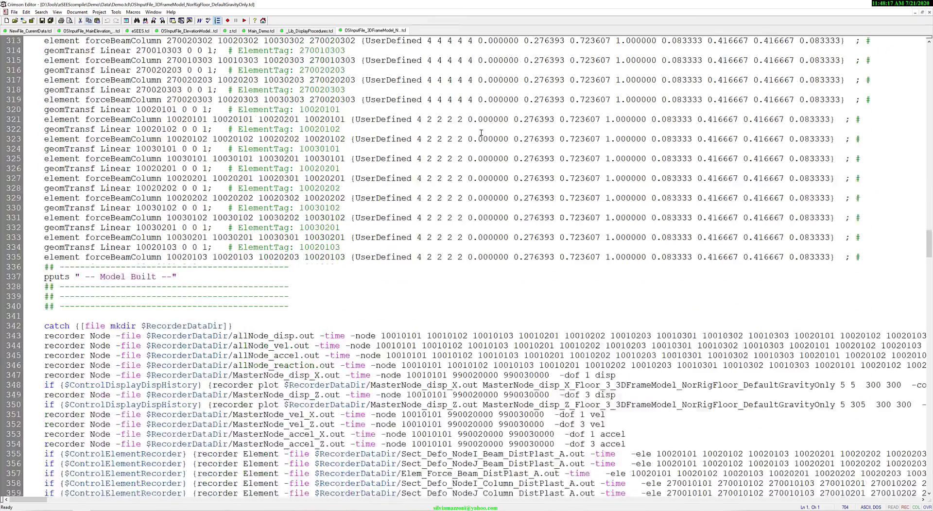
scroll(481, 132, "down", 20)
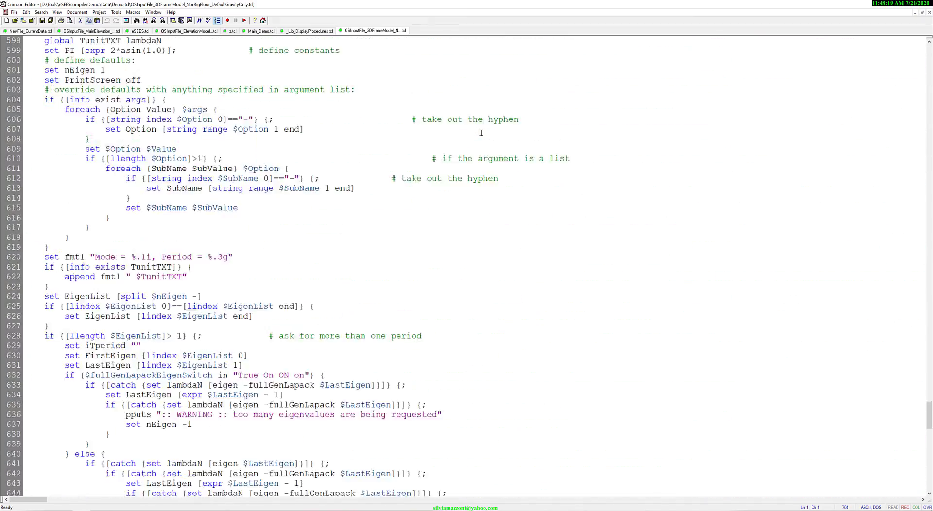
scroll(481, 133, "up", 20)
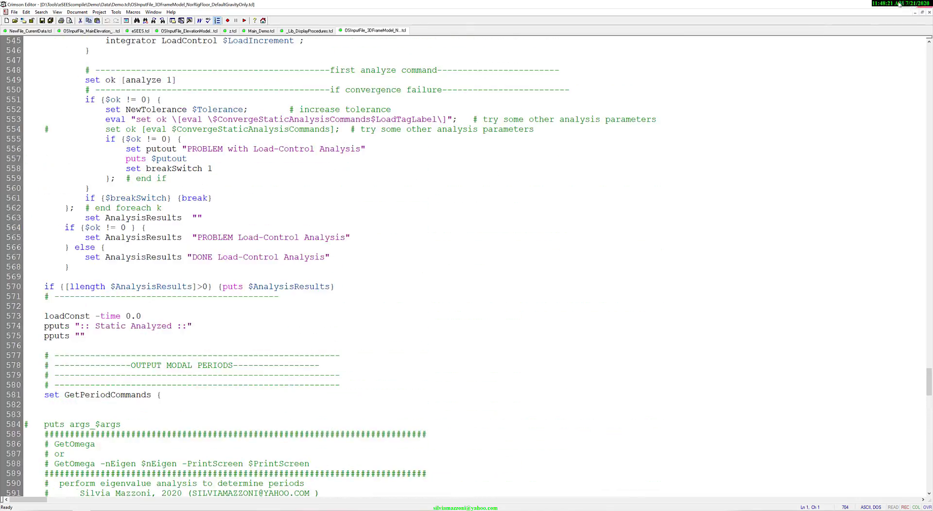
left_click(890, 4)
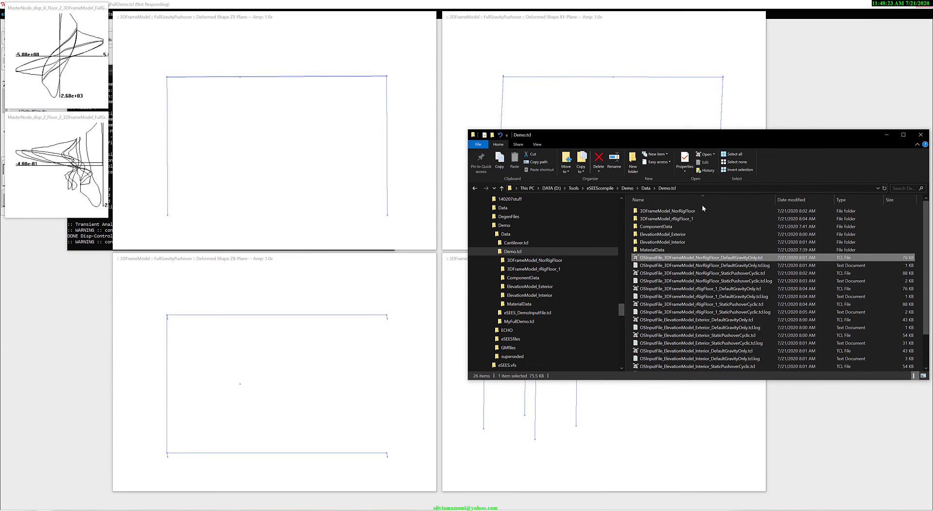
left_click_drag(552, 138, 932, 92)
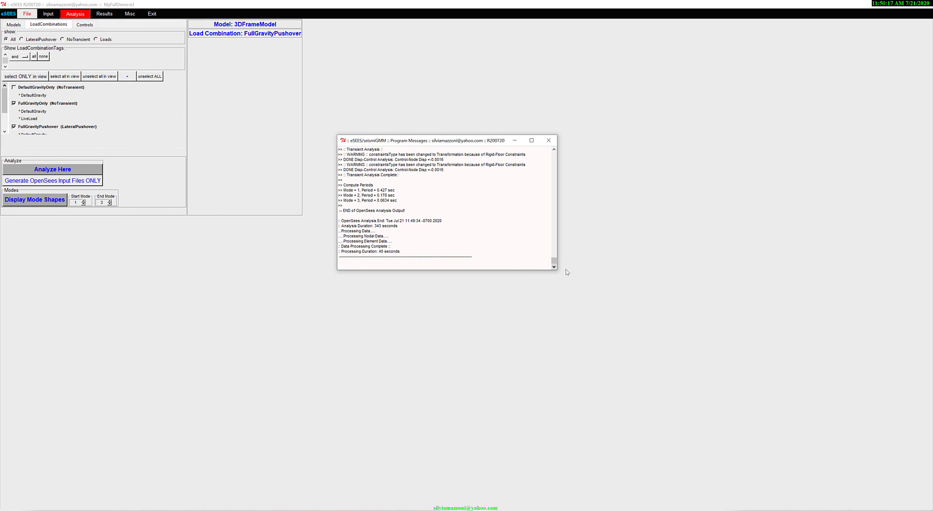
Step: Examine the program messages of the 3DFrameModel FullGravityPushover analysis, including warnings and computed periods, and minimize them
scroll(403, 194, "up", 5)
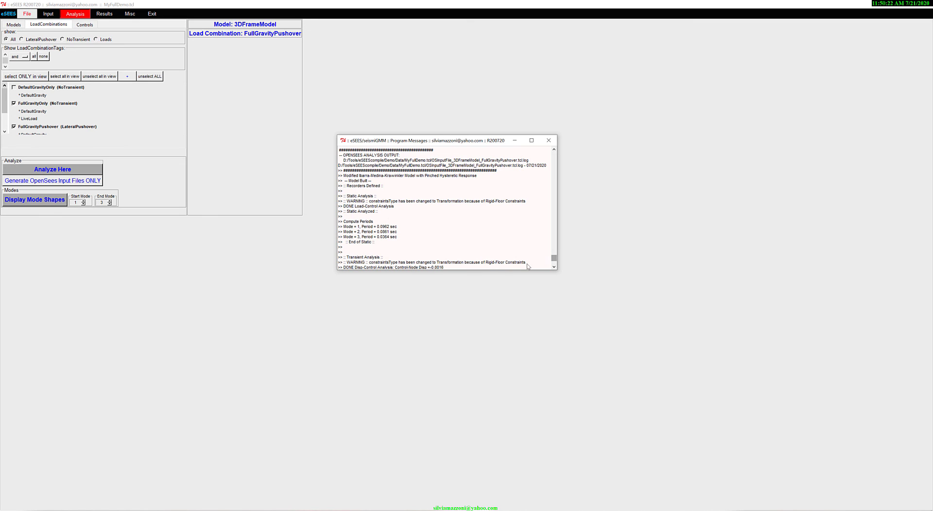
scroll(545, 209, "down", 3)
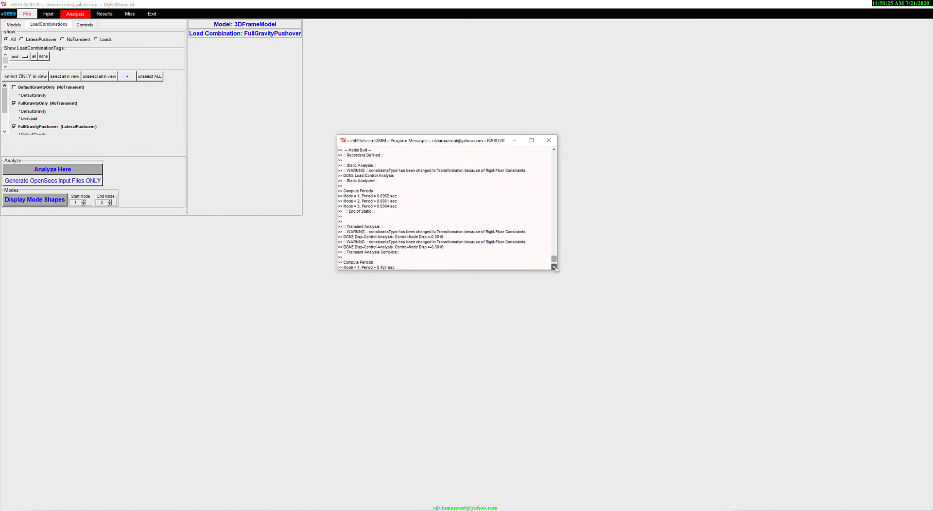
left_click(515, 142)
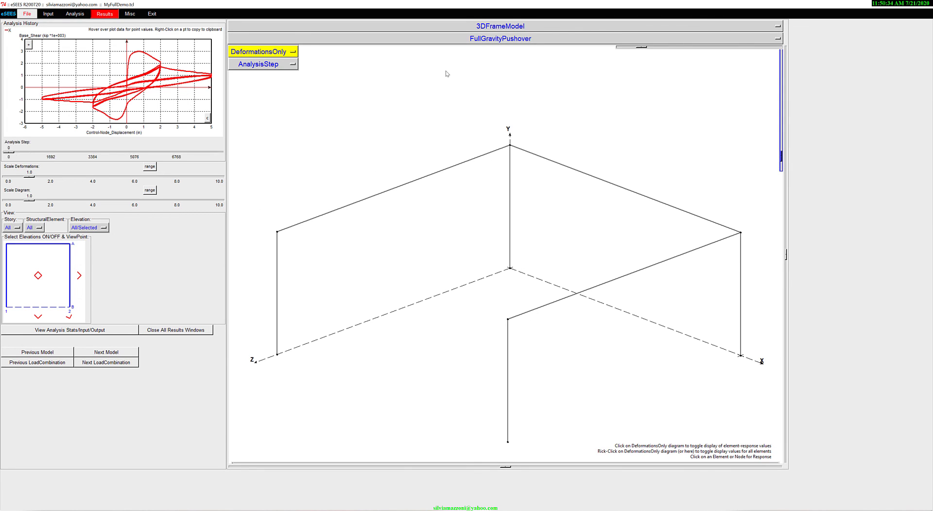
Step: Go through the deformed shapes of 3DFrameModel under FullGravityPushover up to analysis step 7947, and toggle elevation A in the plan selector
left_click(477, 29)
mouse_move(492, 36)
left_click(796, 90)
mouse_move(10, 154)
left_mouse_down()
mouse_move(38, 154)
mouse_move(18, 154)
left_mouse_up()
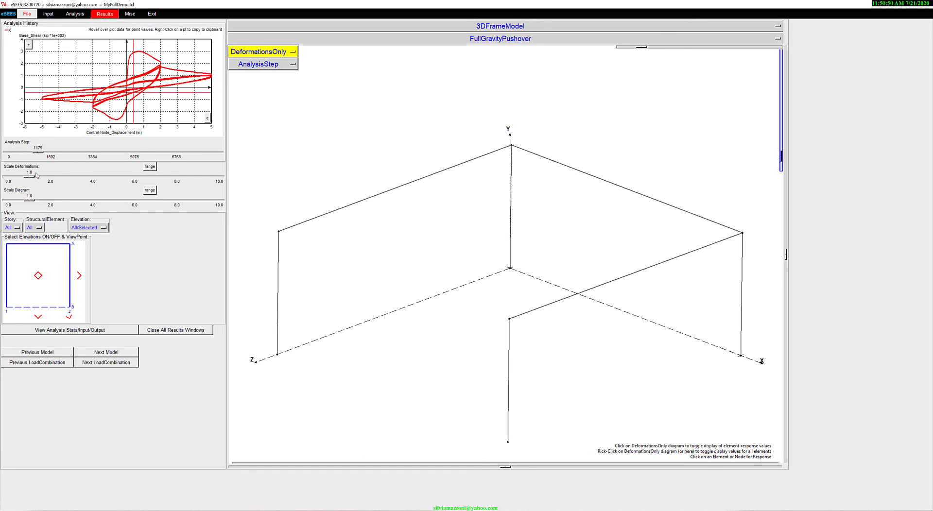
mouse_move(40, 155)
left_mouse_down()
mouse_move(217, 156)
mouse_move(210, 159)
left_mouse_up()
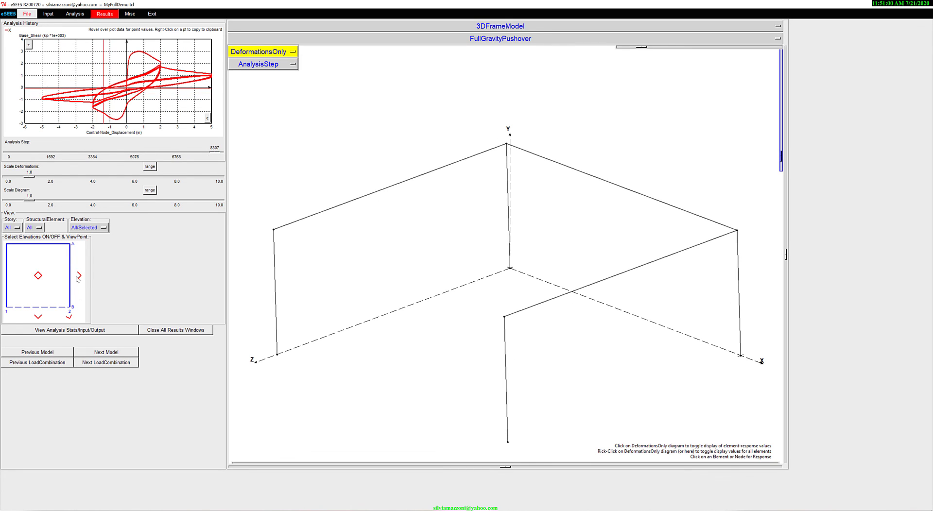
left_click(32, 245)
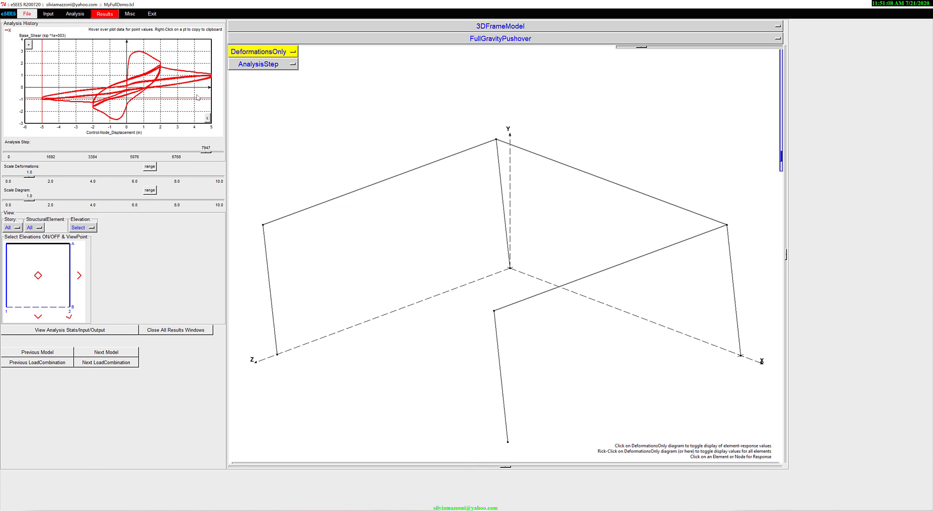
Step: Display Bending Moment Mzz as a LinealDiagram at analysis steps 81 and 7947, and set the deformation scale to 0.0
left_click(245, 55)
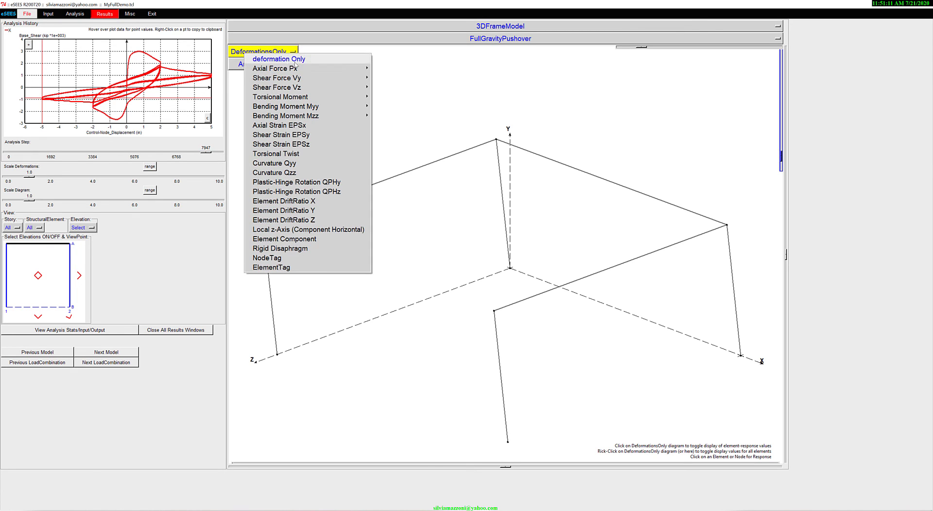
mouse_move(348, 115)
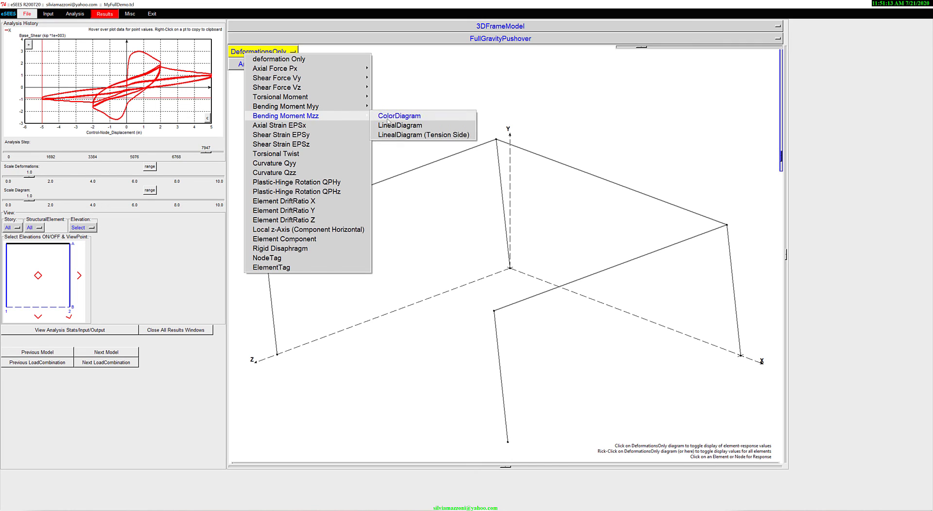
left_click(405, 128)
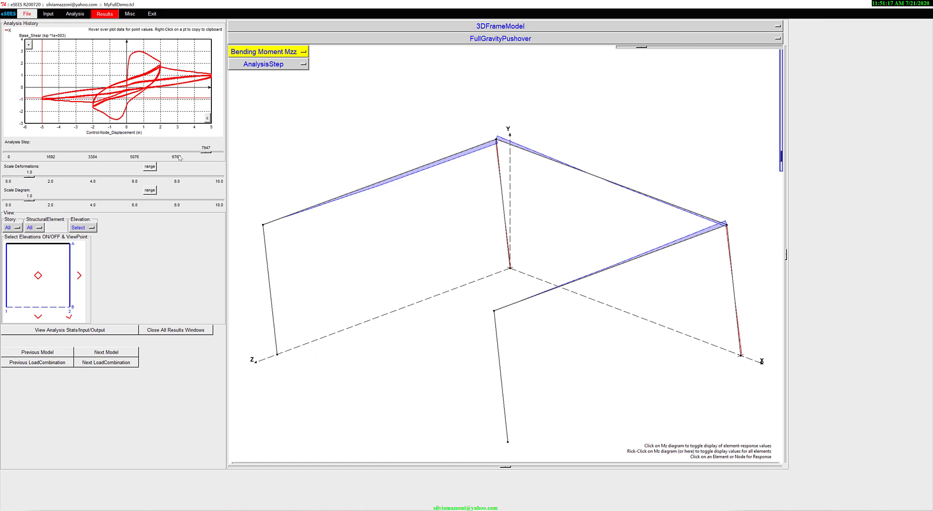
left_click(138, 53)
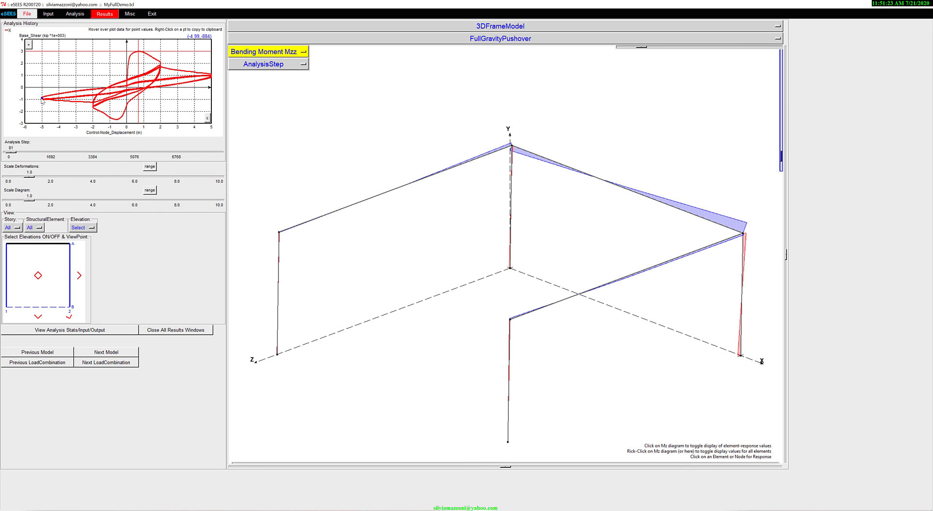
left_click(42, 99)
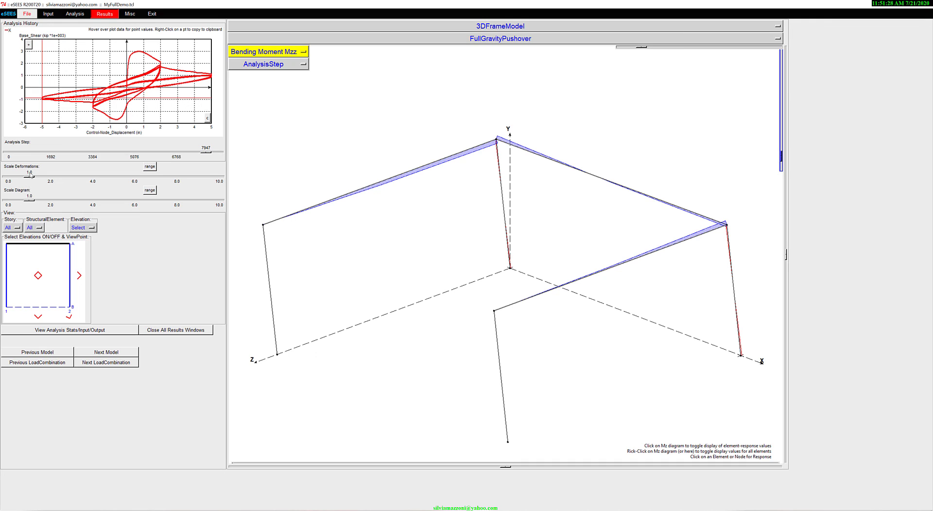
left_click_drag(30, 177, 2, 180)
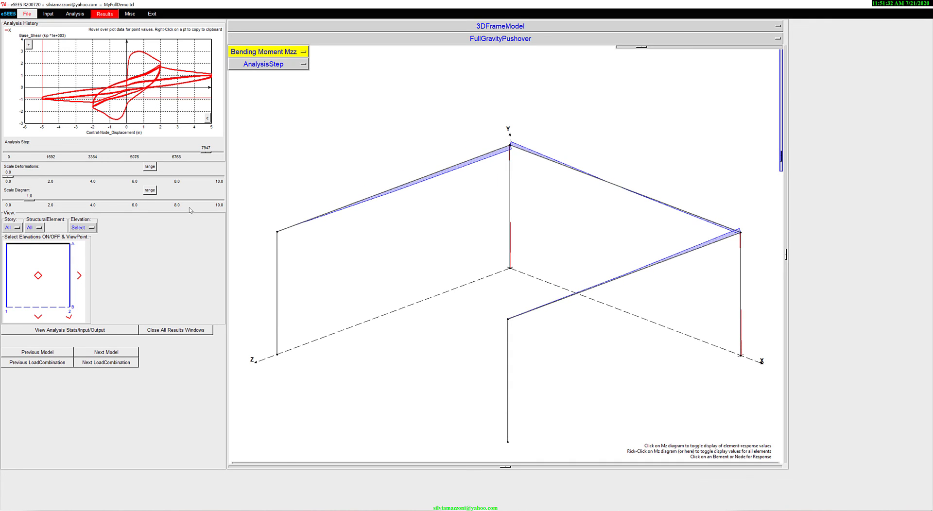
Step: Display Curvature Qzz at analysis steps 72 and 2925, and try the color-scale threshold to filter the elements before resetting it to 0
left_click(262, 53)
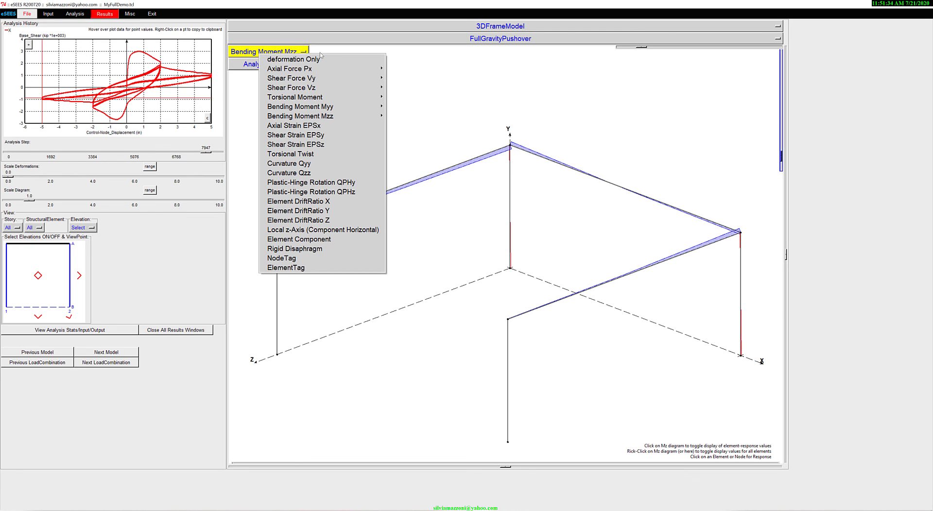
left_click(358, 173)
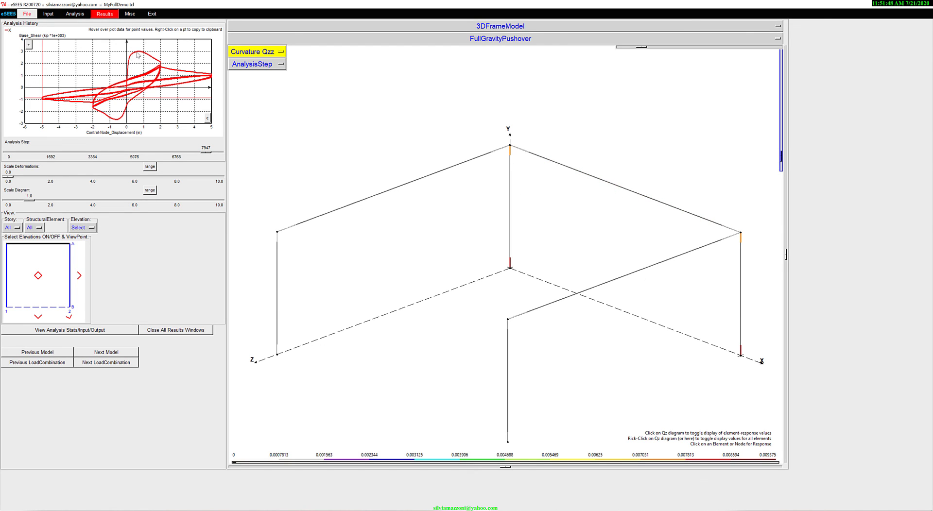
mouse_move(139, 56)
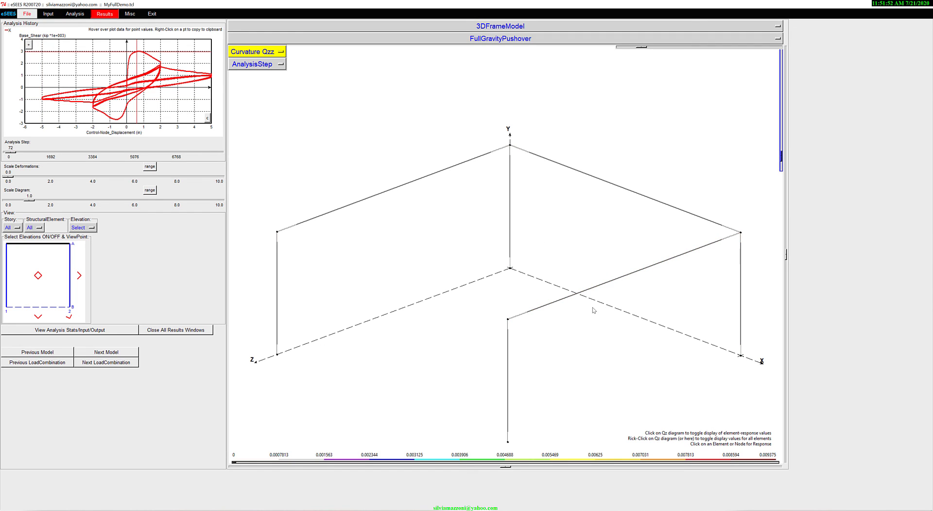
mouse_move(210, 75)
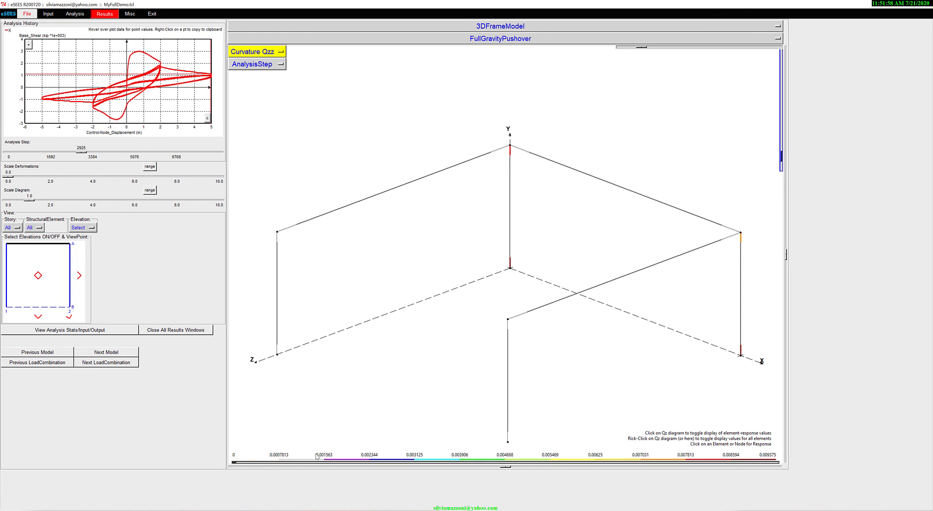
left_click_drag(274, 463, 376, 468)
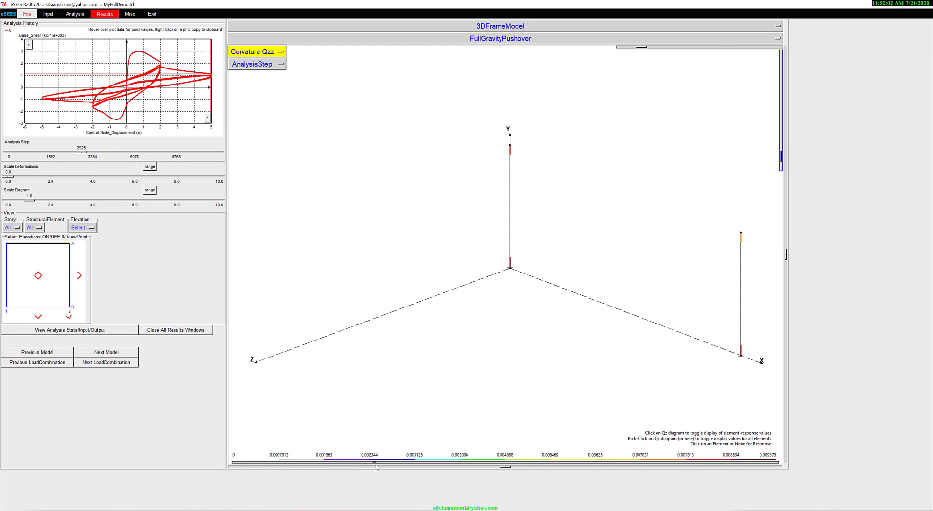
mouse_move(201, 469)
left_mouse_down()
mouse_move(191, 469)
mouse_move(204, 465)
left_mouse_up()
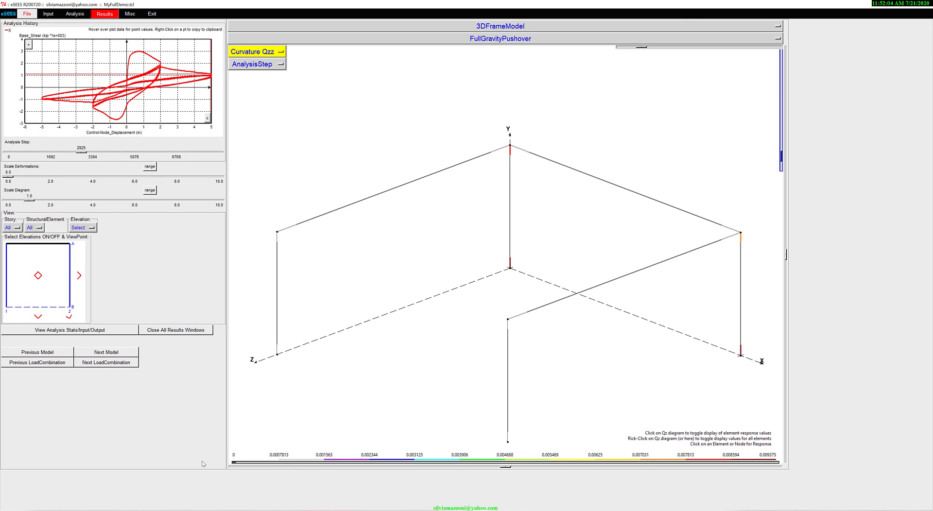
Step: View the Component-Fiber Response of the beam running from the Y axis in the Z direction, and of the column at the X-axis end
left_click(442, 172)
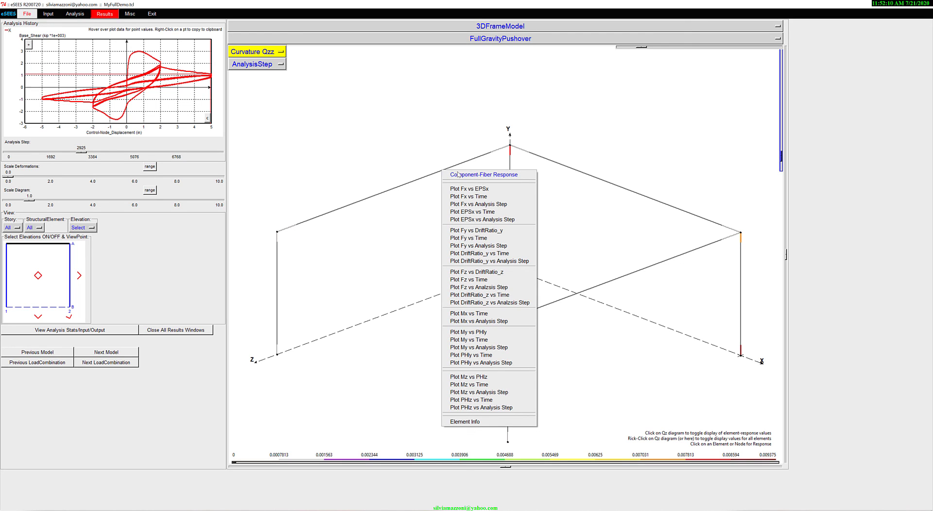
left_click(457, 176)
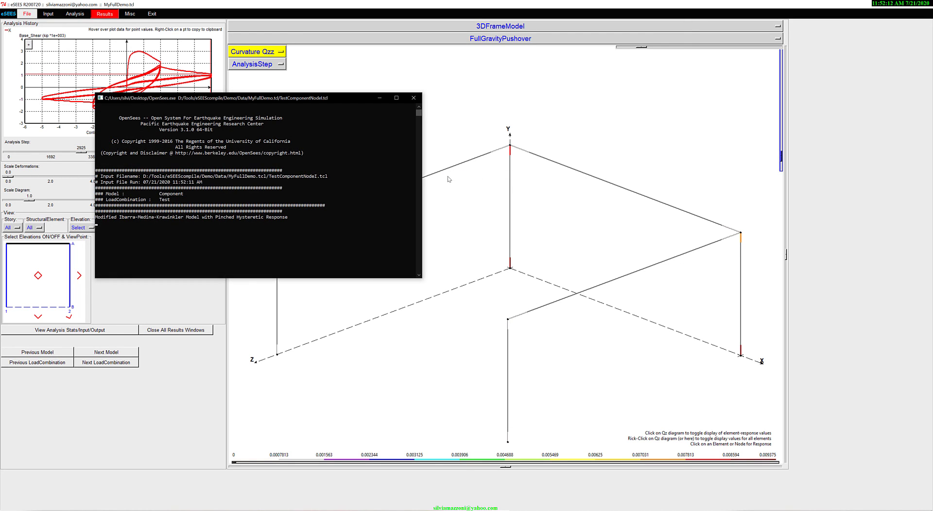
left_click_drag(601, 19, 932, 49)
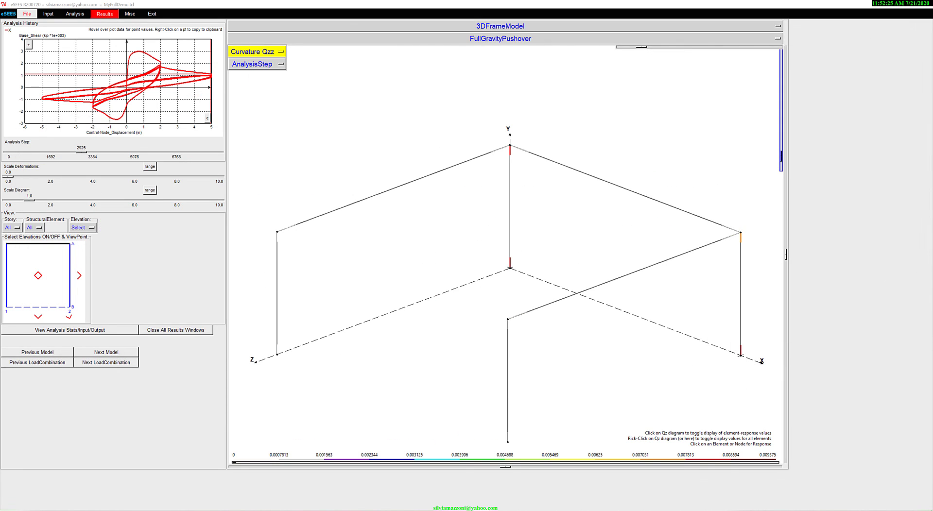
right_click(741, 290)
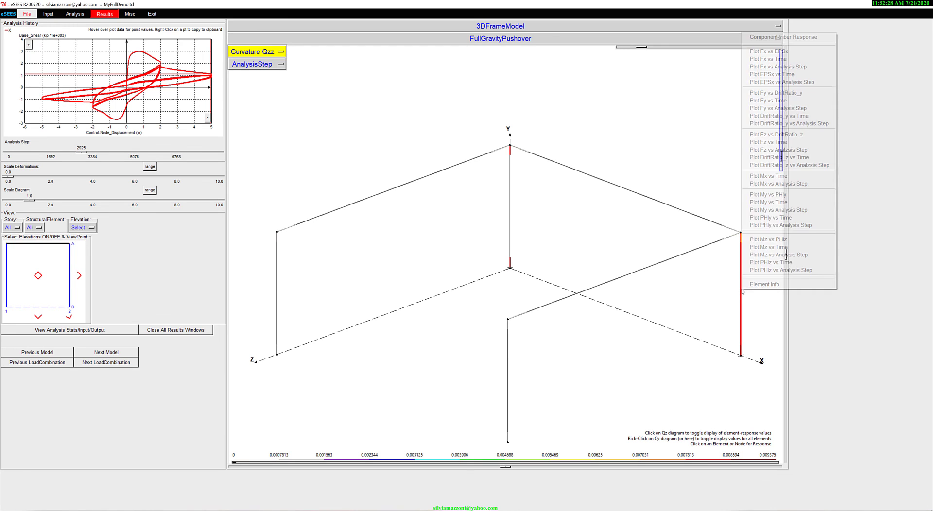
left_click(767, 39)
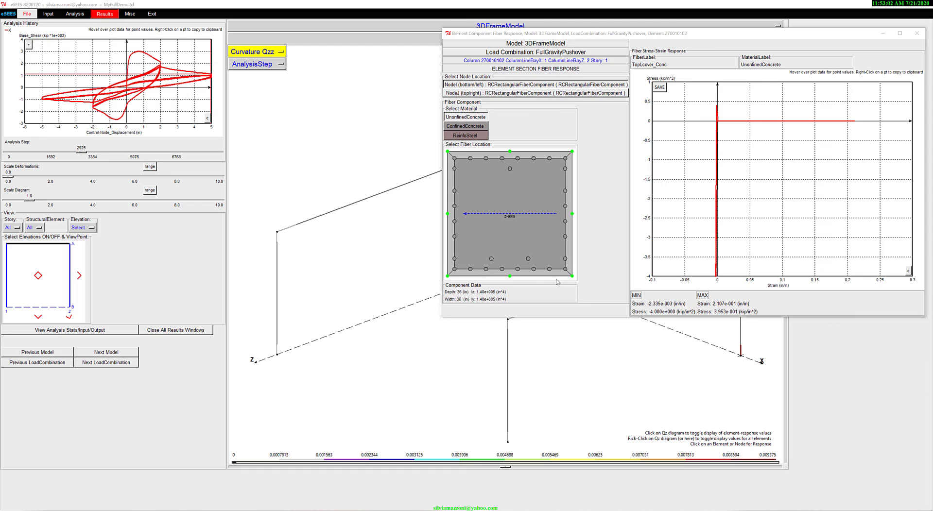